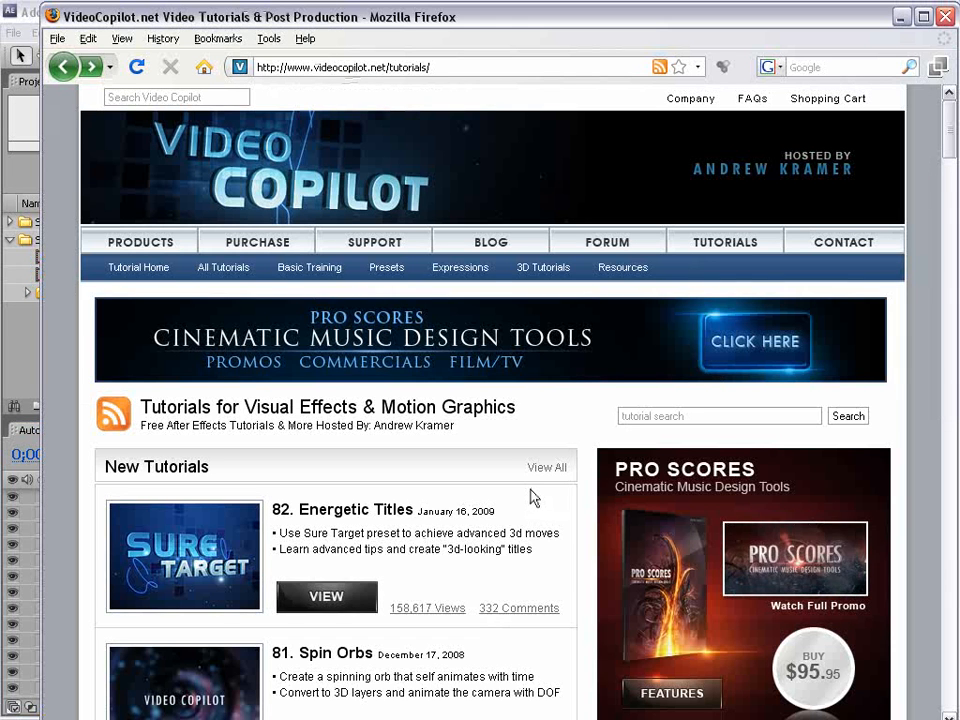
- Look over the After Effects presets page on the Video Copilot site and minimize the browser
left_click(386, 268)
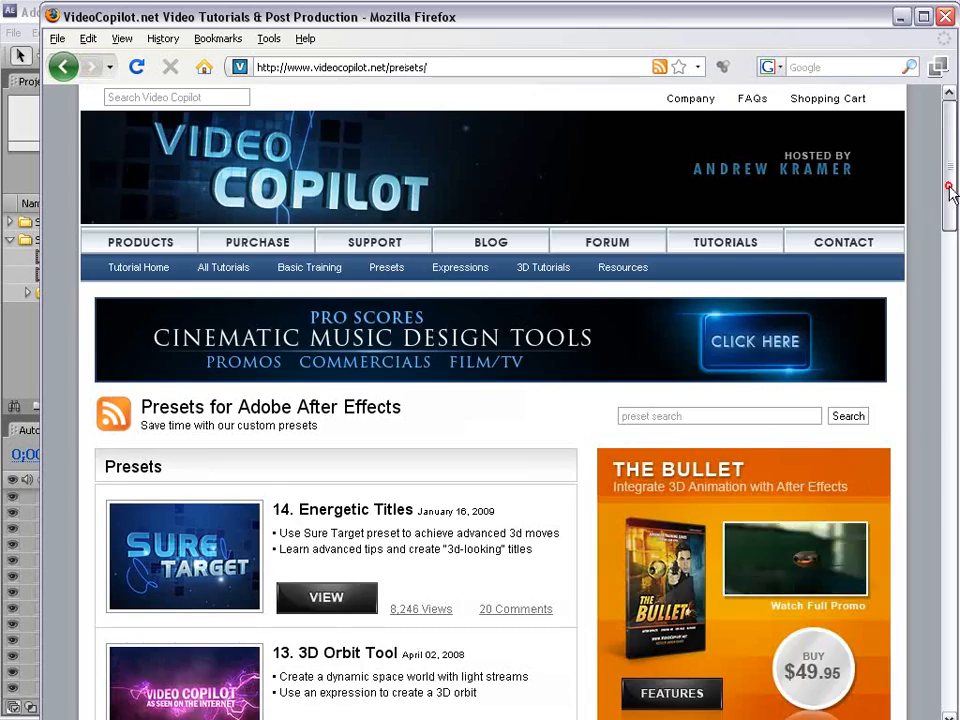
mouse_move(954, 190)
left_mouse_down()
mouse_move(955, 606)
mouse_move(952, 208)
left_mouse_up()
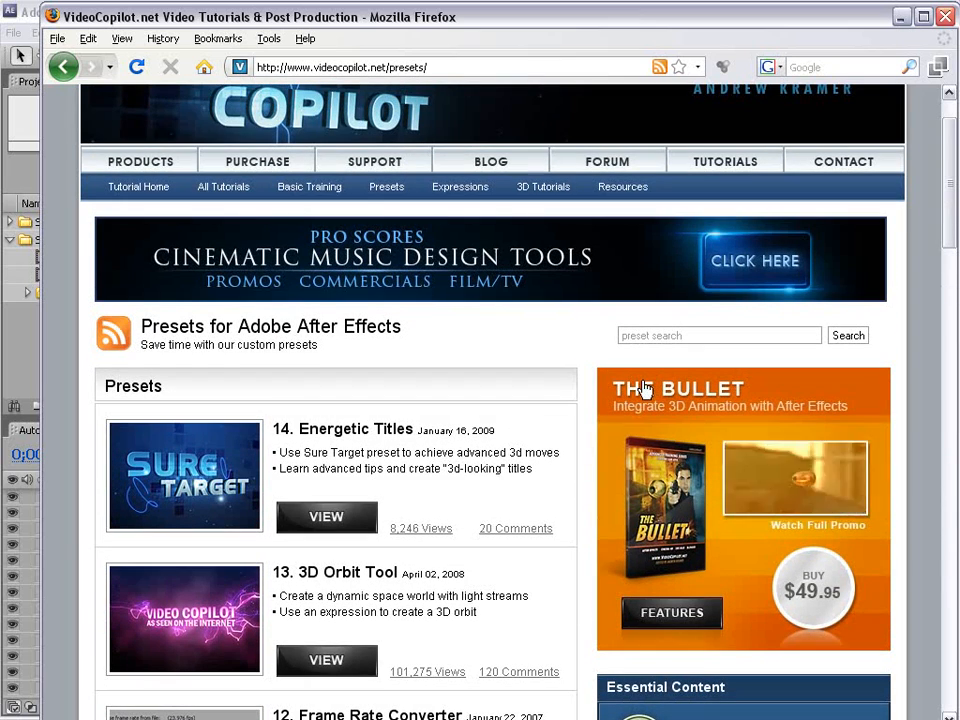
left_click(902, 17)
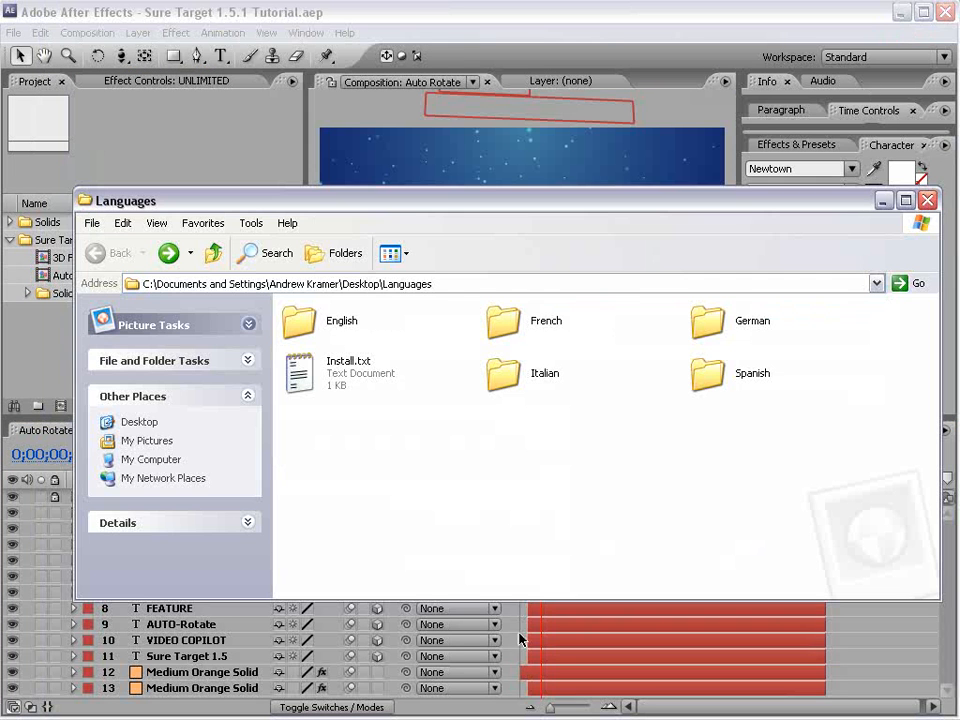
- Open the English folder in Languages and view the After Effects CS3 Presets folder as the install destination
left_click(378, 325)
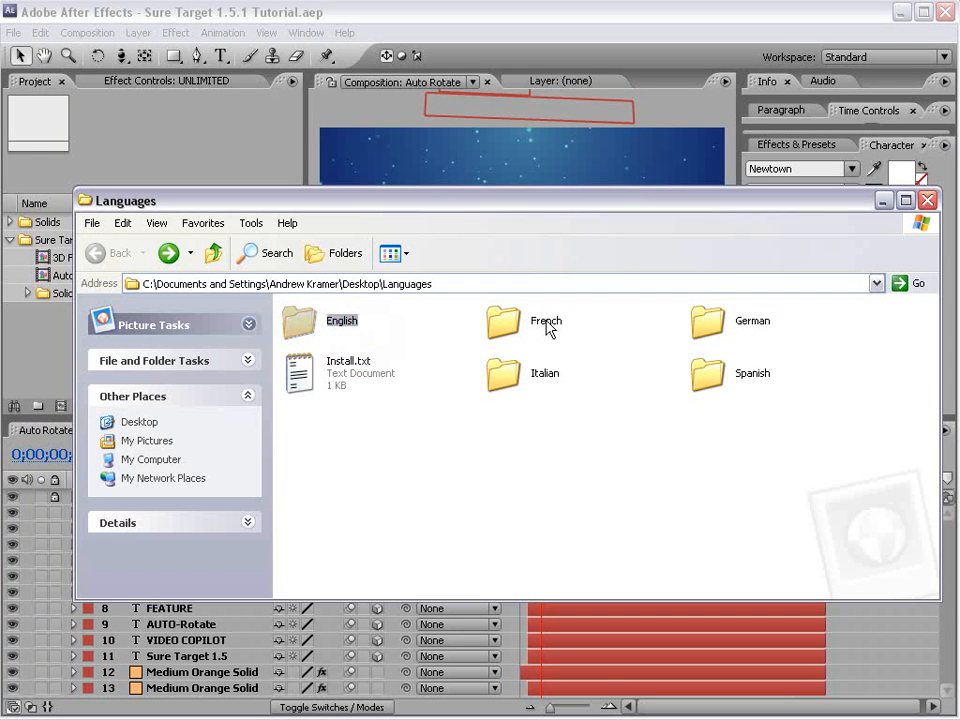
mouse_move(747, 381)
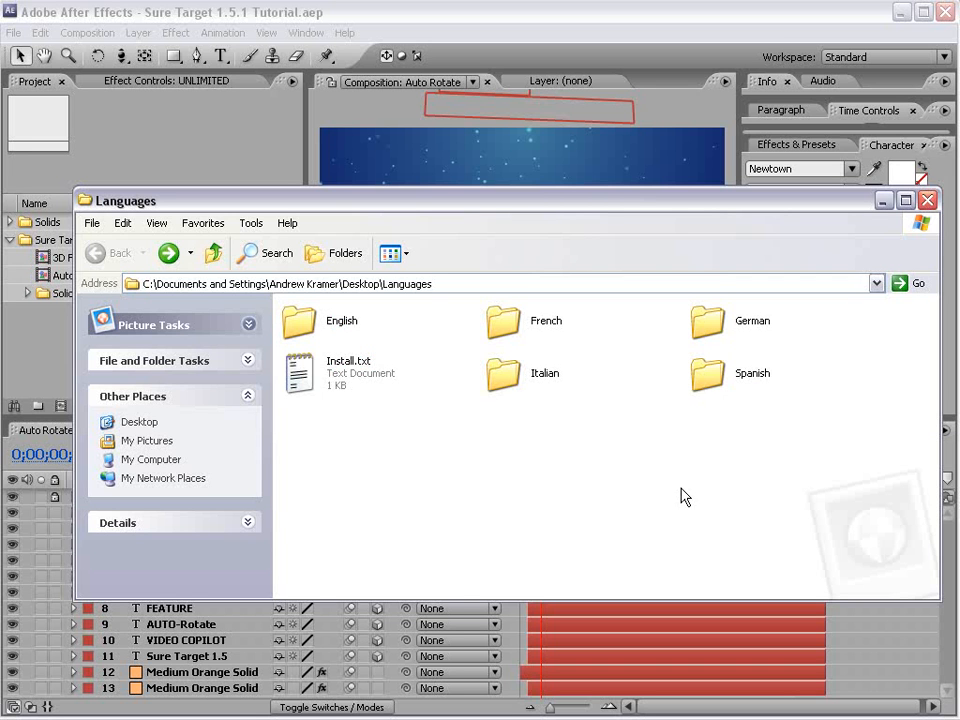
double_click(306, 323)
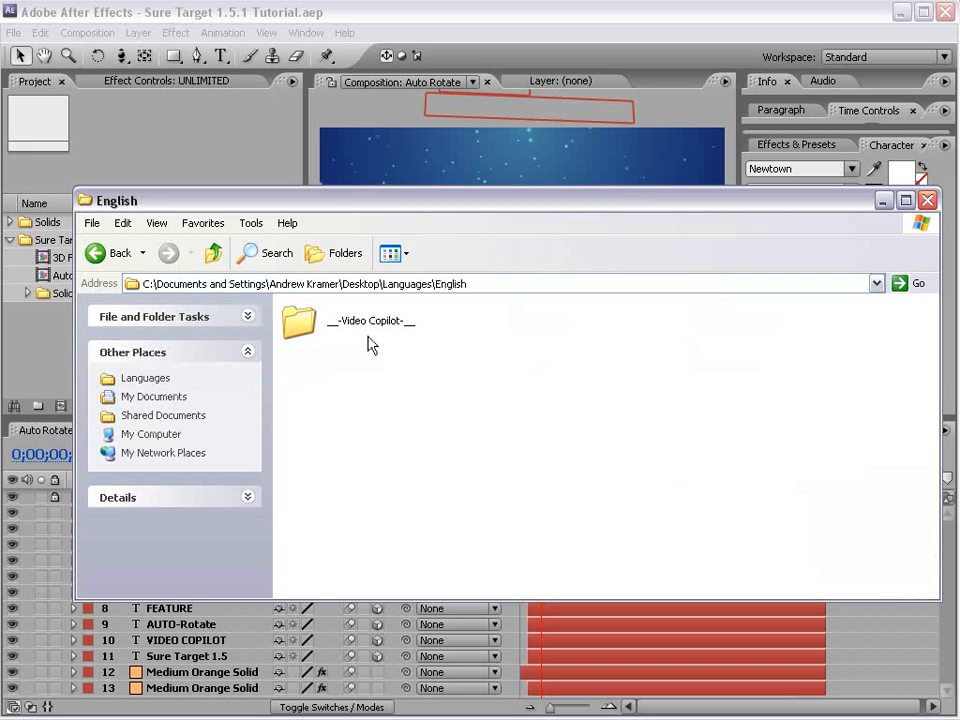
mouse_move(341, 327)
key("alt+Tab")
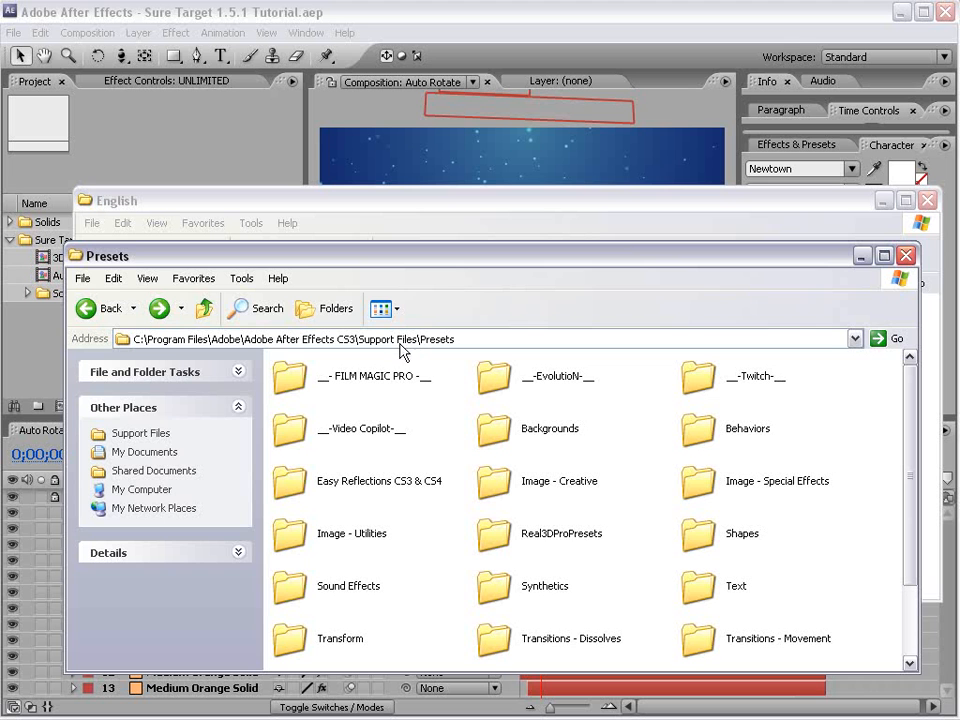
mouse_move(476, 484)
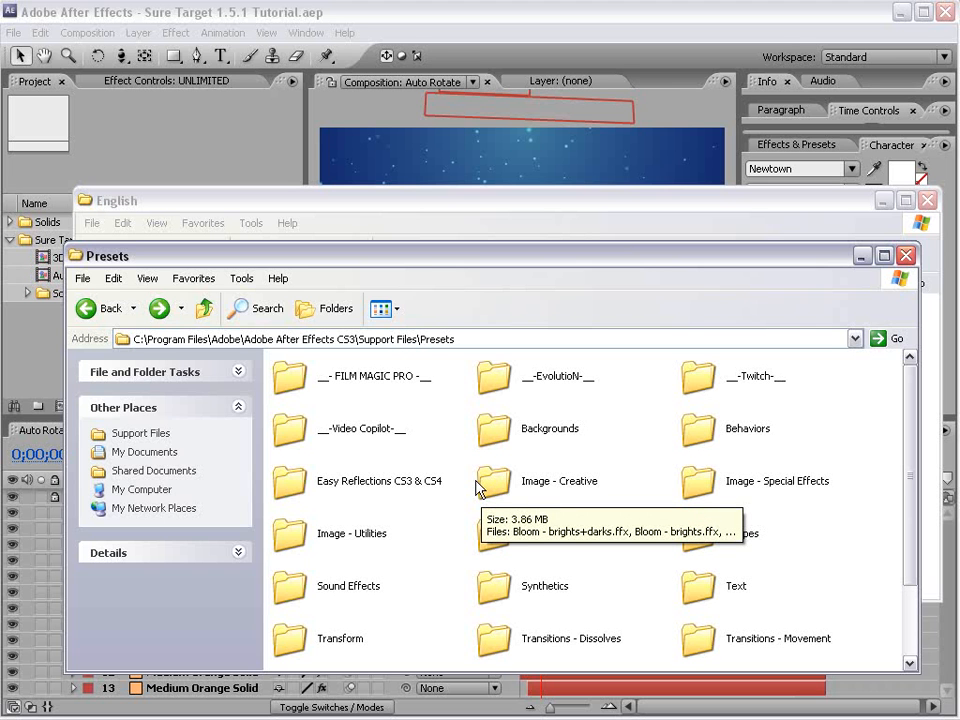
- Switch to After Effects and expand the __-Video Copilot-__ folder within the animation presets
key("alt+Tab")
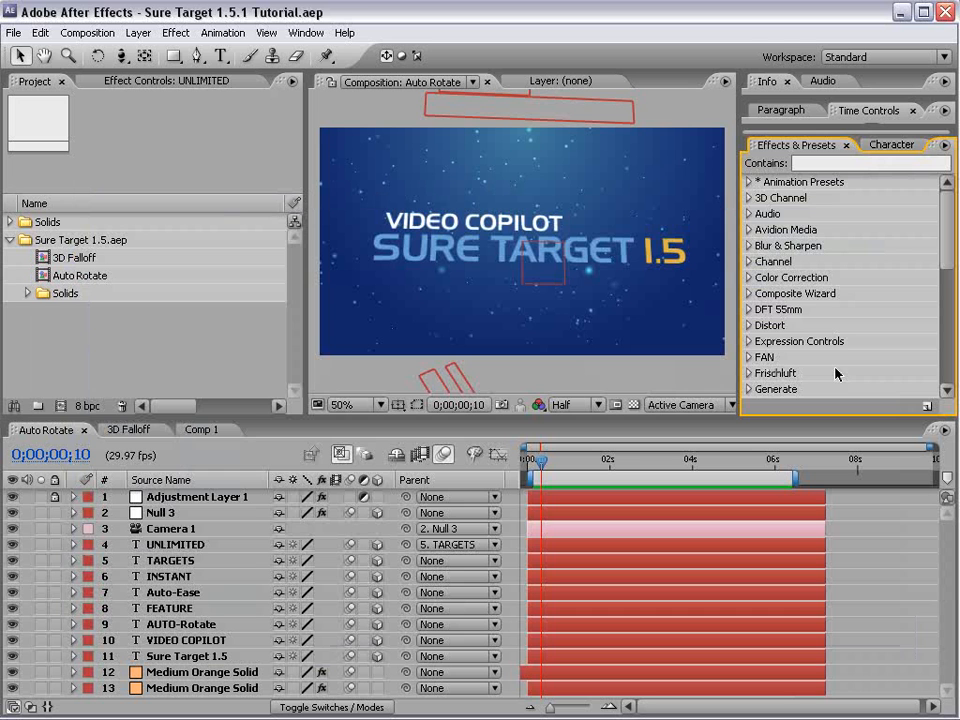
left_click(748, 183)
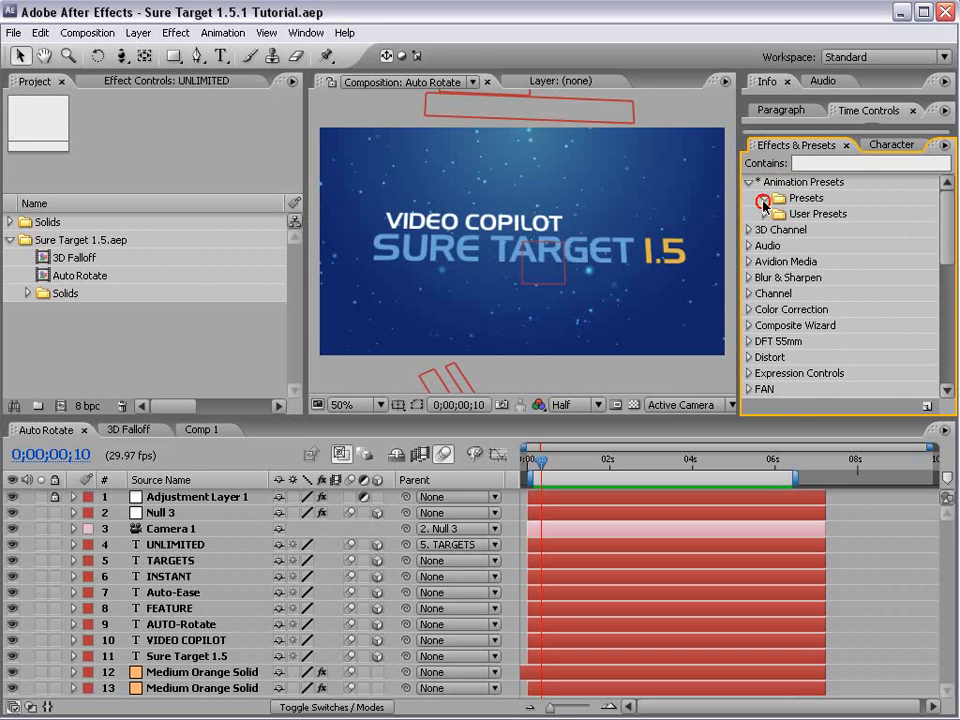
left_click(763, 199)
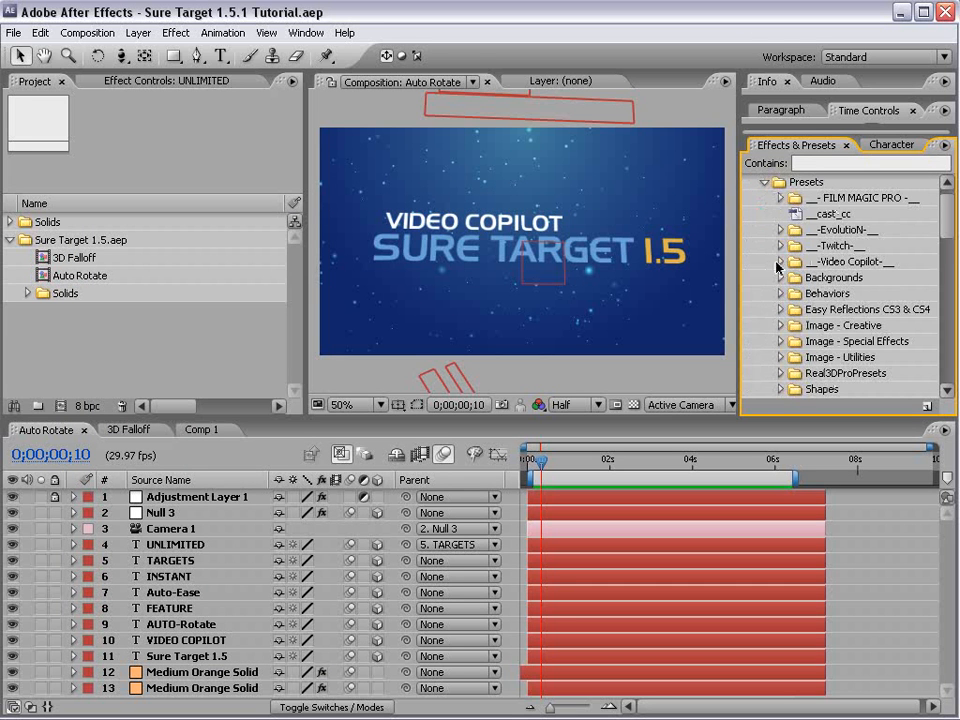
left_click(780, 262)
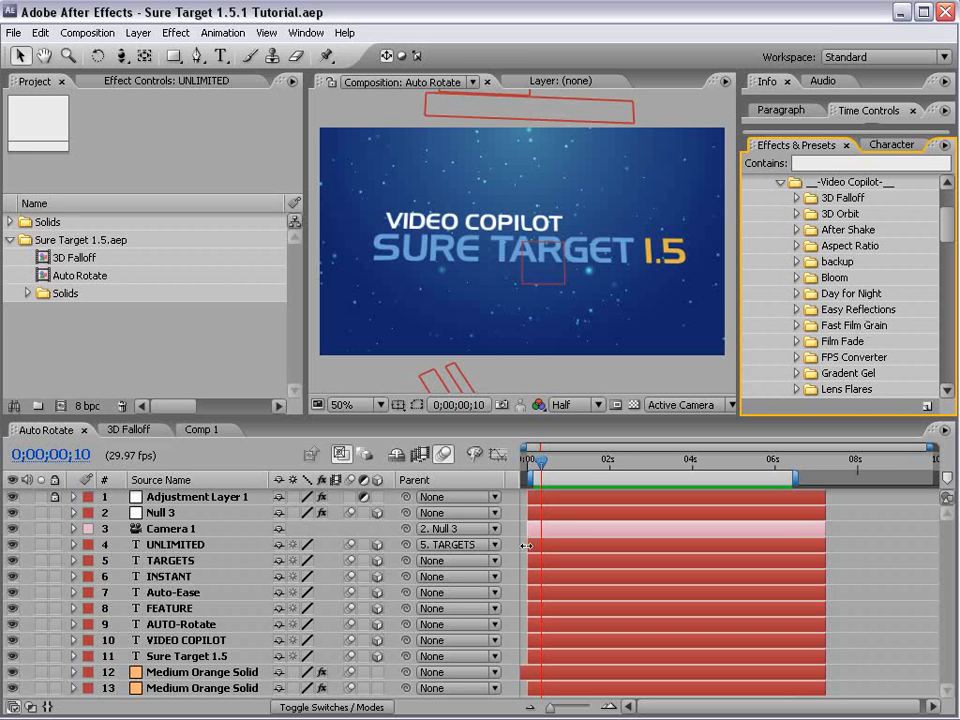
- Preview the Auto Rotate composition and scrub to 0;00;02;01 to view the Auto-Rotate Feature title
left_click(880, 570)
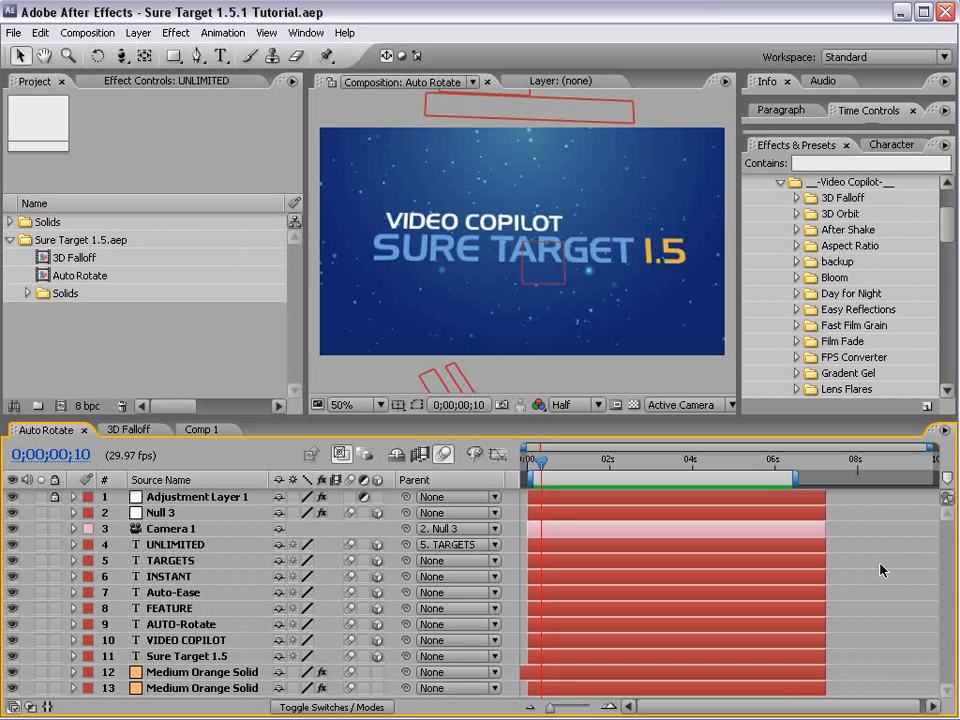
key("KP_0")
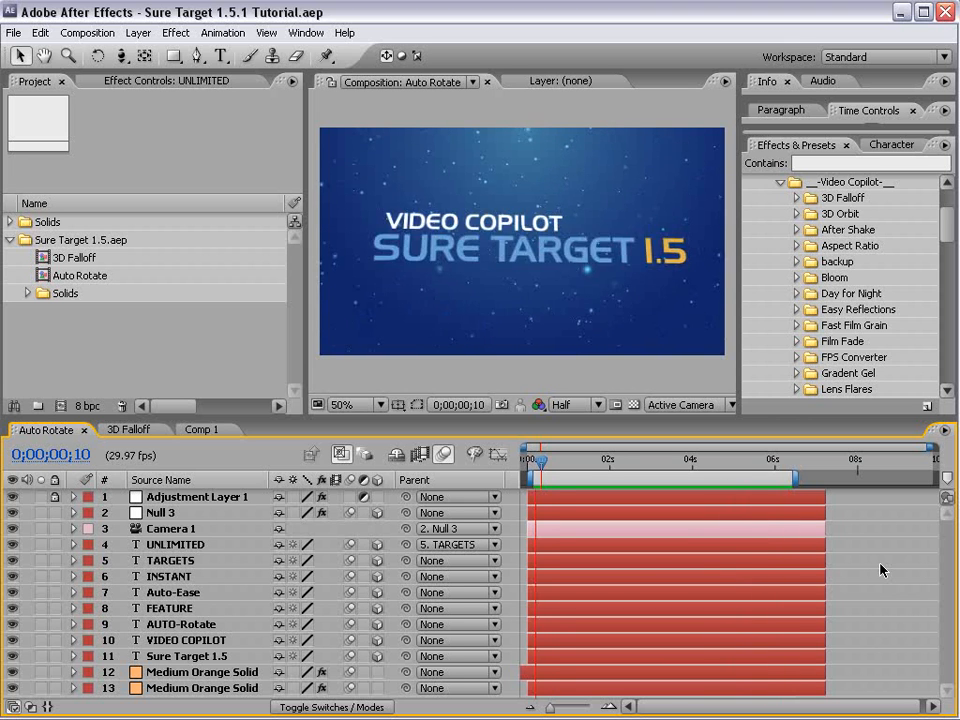
left_click(546, 462)
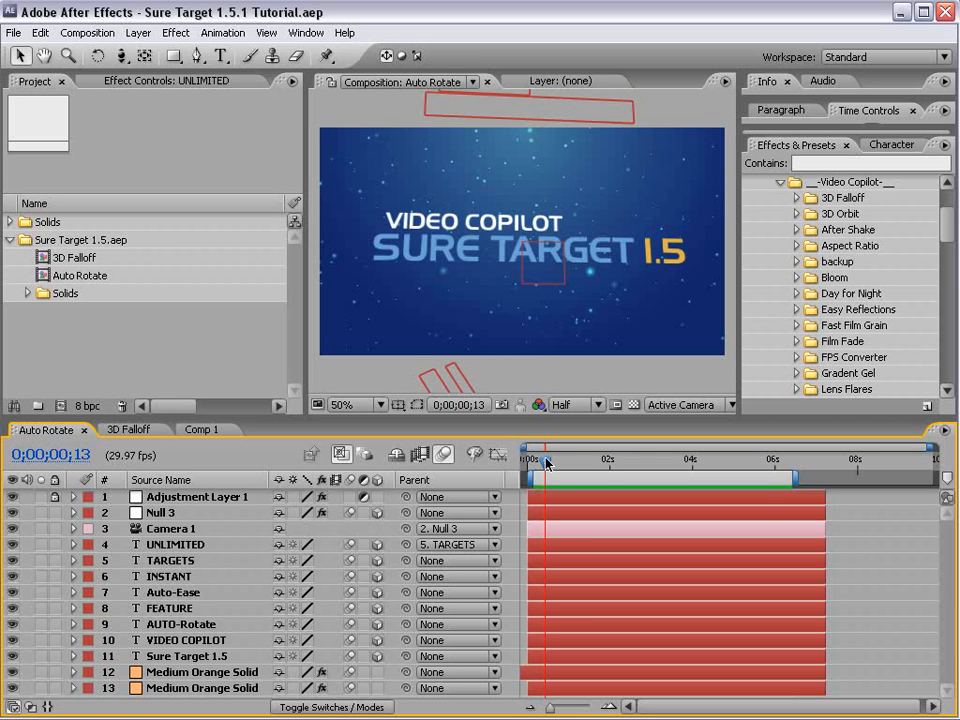
left_click_drag(547, 463, 614, 484)
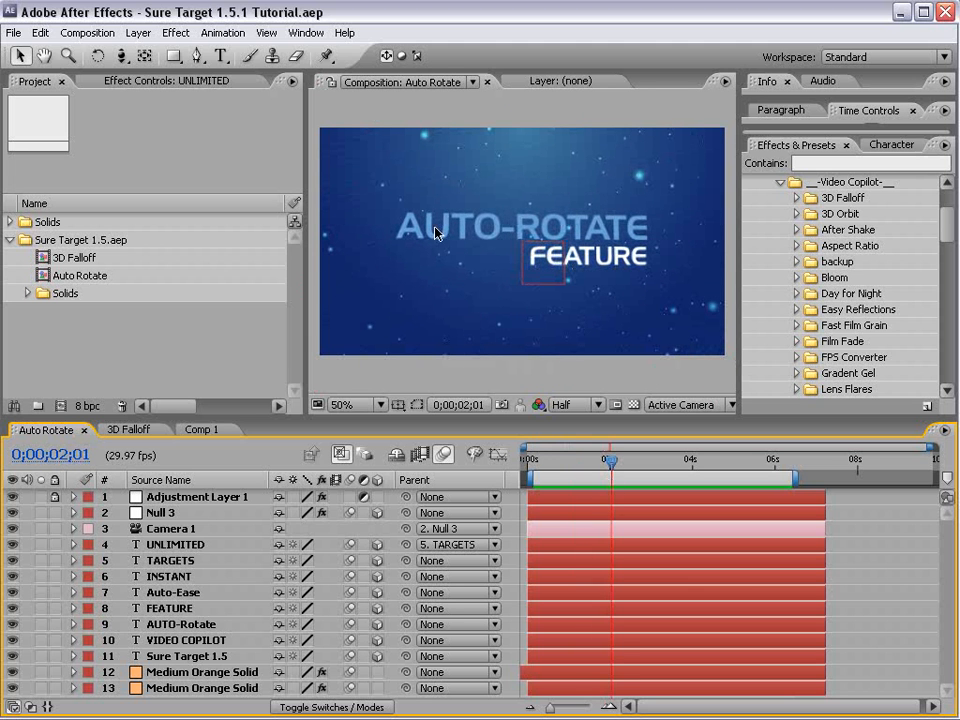
- Reveal the animated properties of Null 3 and scrub through its SureTarget slider keyframes
left_click(173, 516)
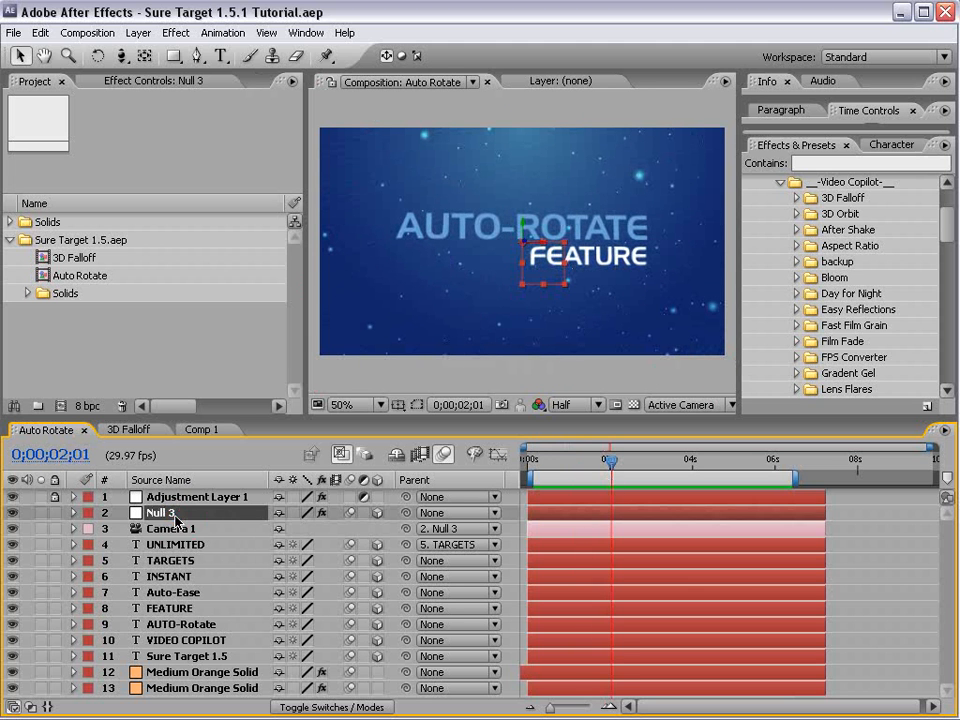
key("u")
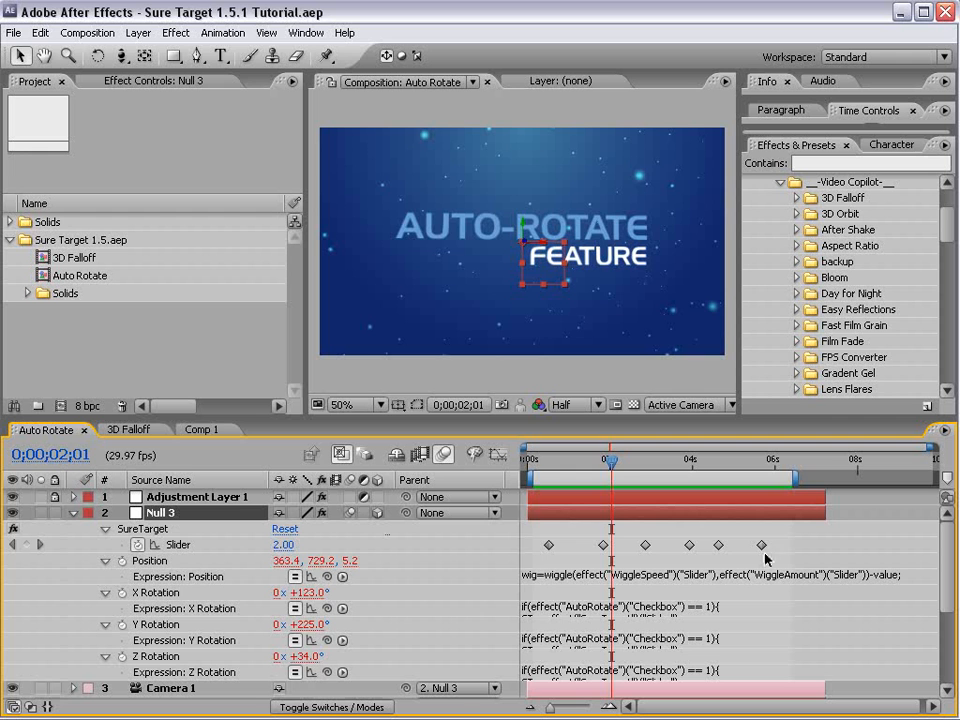
left_click_drag(594, 461, 636, 502)
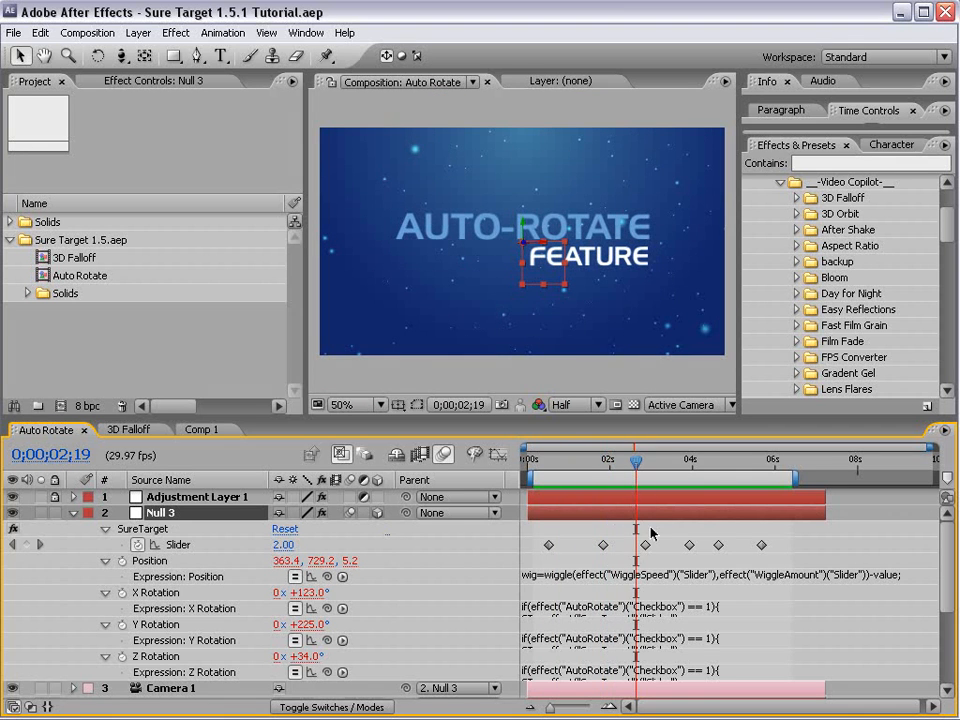
left_click(548, 545)
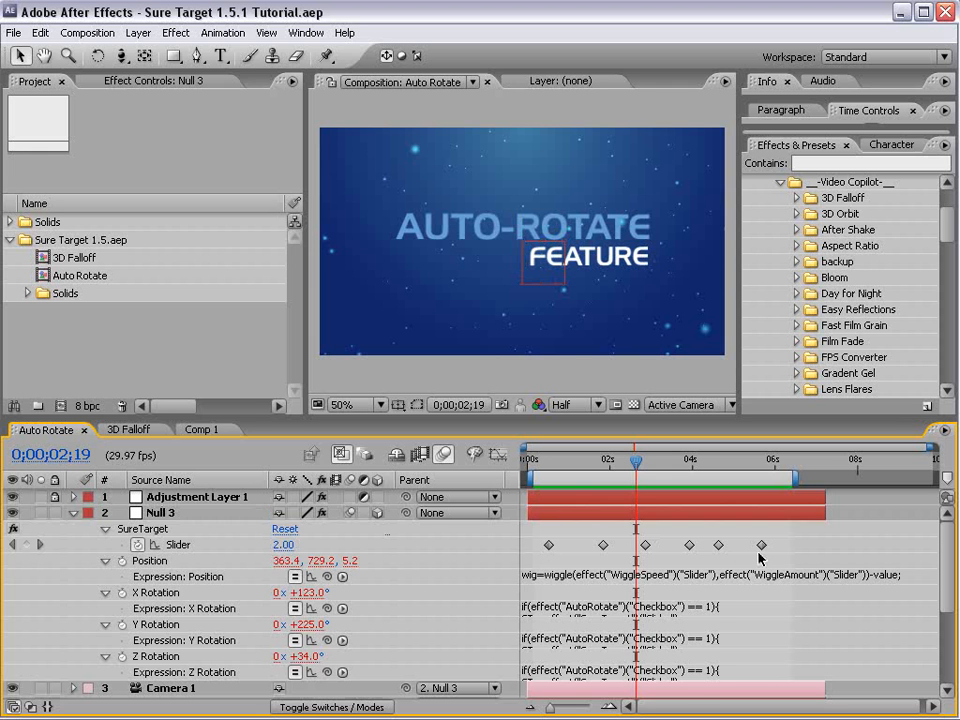
left_click_drag(635, 461, 607, 462)
- Examine the EaseTargets and AutoRotate controls in the effects of Null 3
left_click(110, 80)
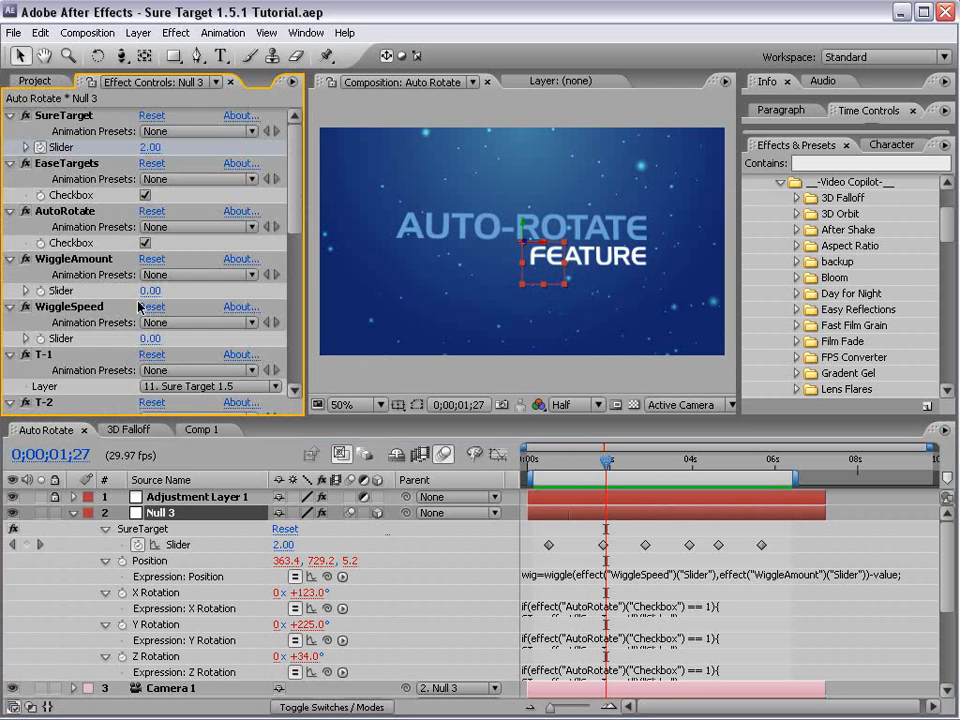
left_click(70, 165)
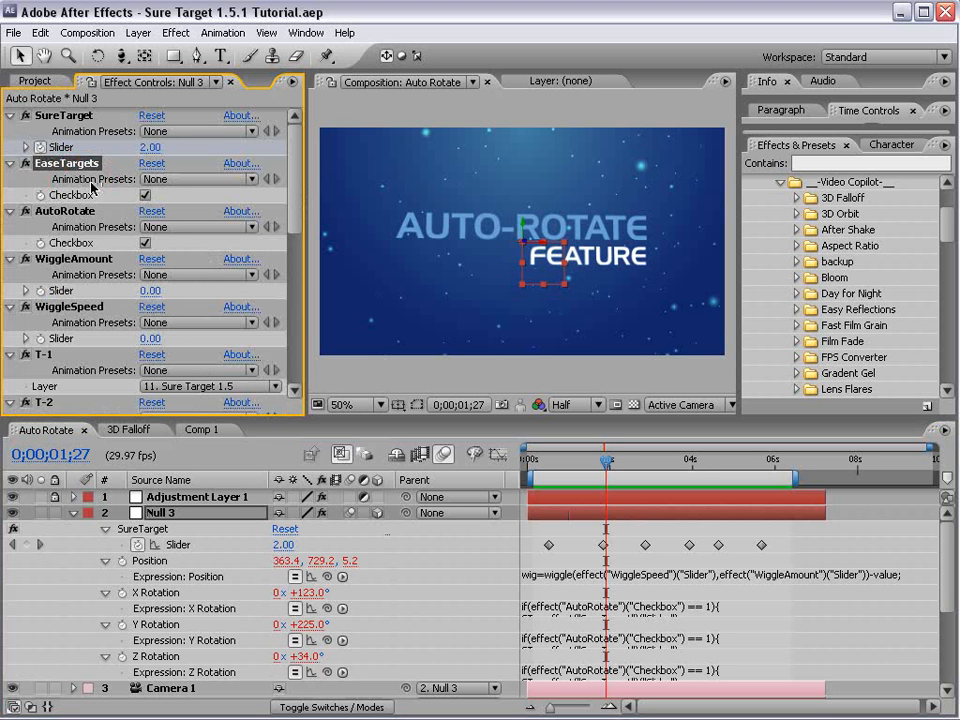
left_click(66, 212)
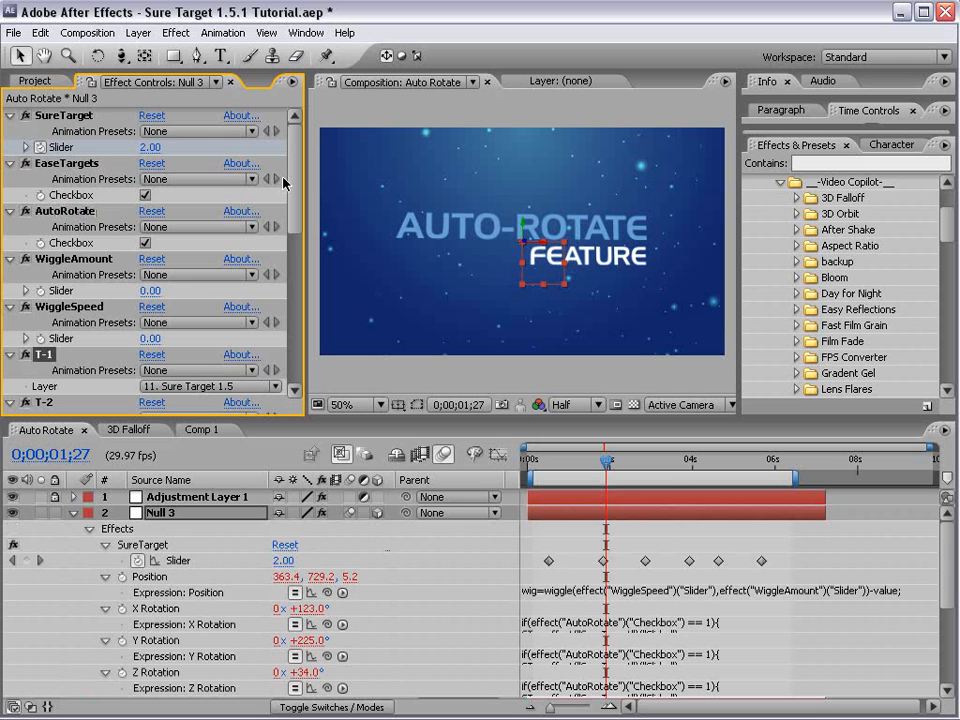
- Duplicate the T-10 target control on Null 3 and collapse the layer's properties
scroll(296, 193, "down", 10)
left_click(48, 375)
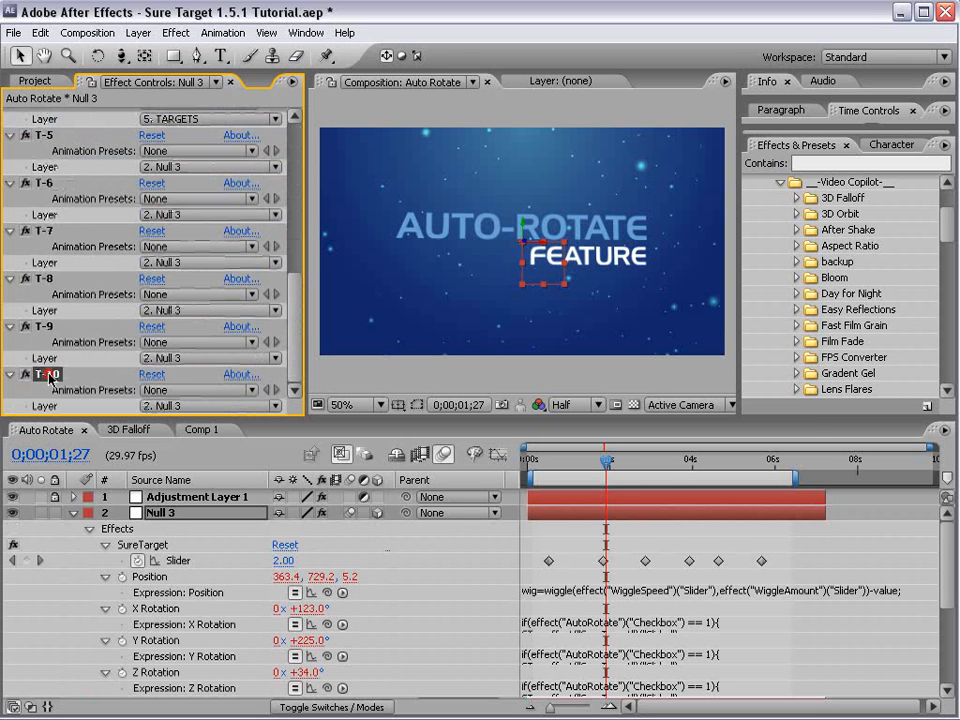
left_click(40, 32)
left_click(79, 195)
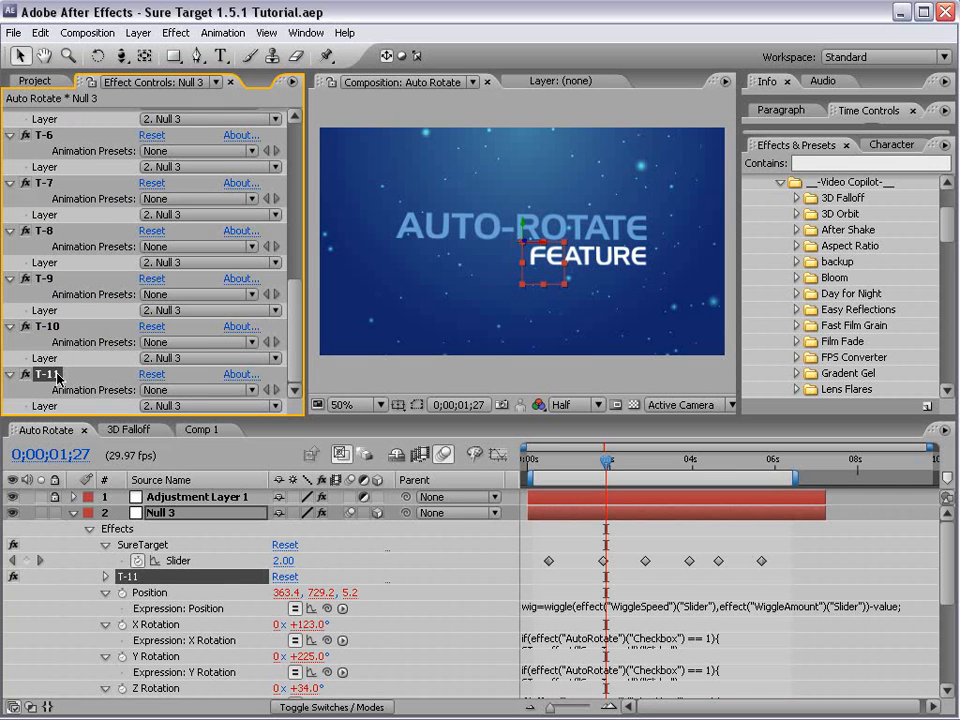
left_click(71, 514)
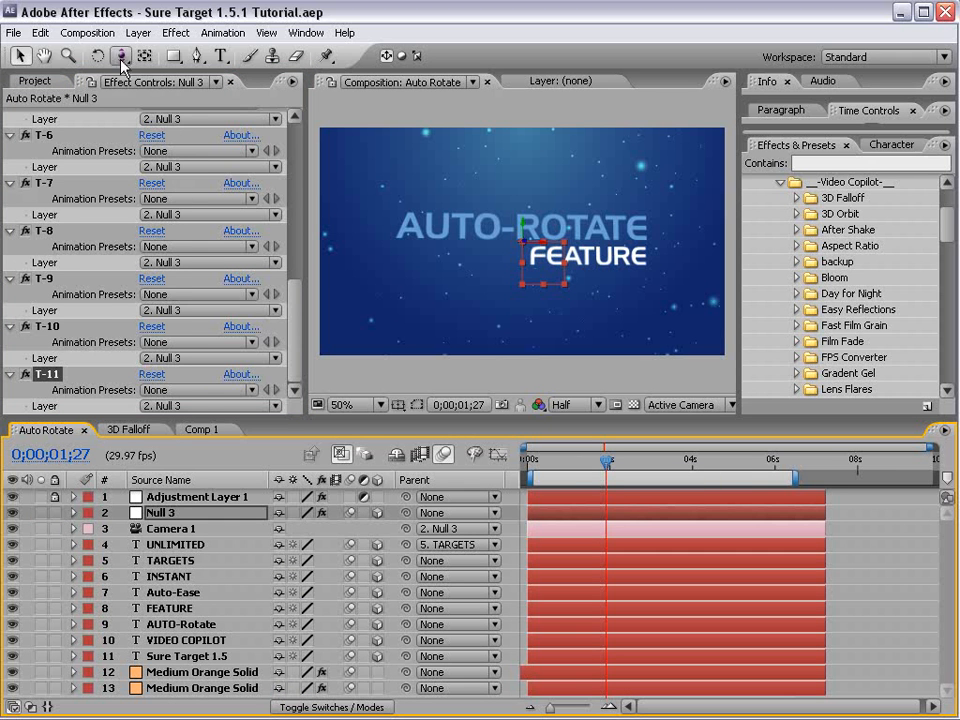
- Create a new composition, accepting the offered settings
left_click(88, 32)
left_click(72, 52)
key("Return")
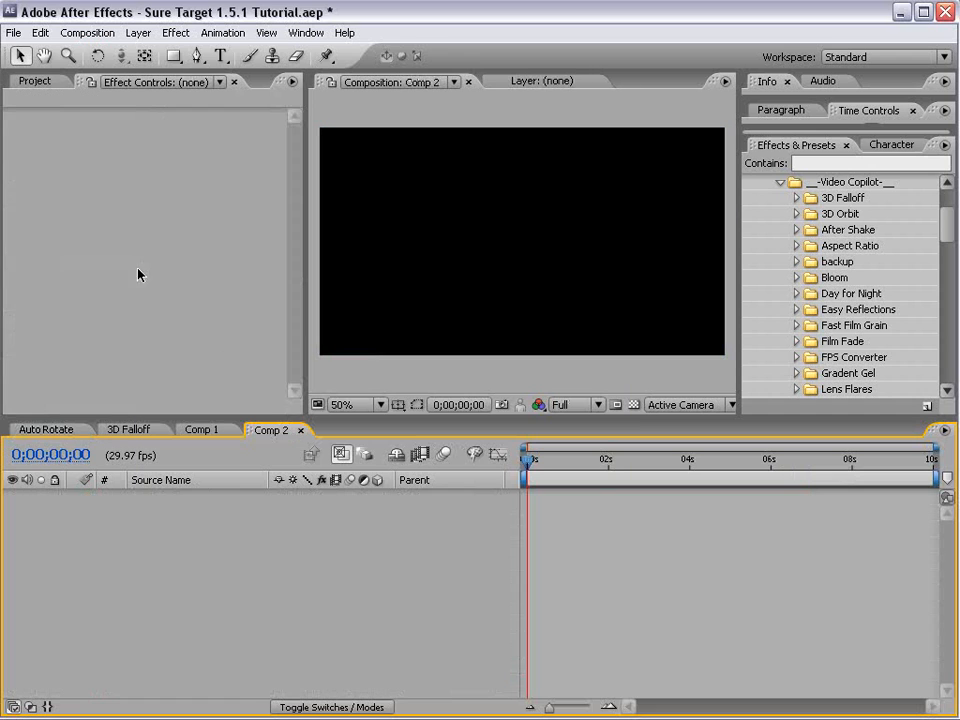
- Add a text layer reading "SURE TARGET" and move it to the middle of the frame
left_click(220, 56)
left_click(424, 241)
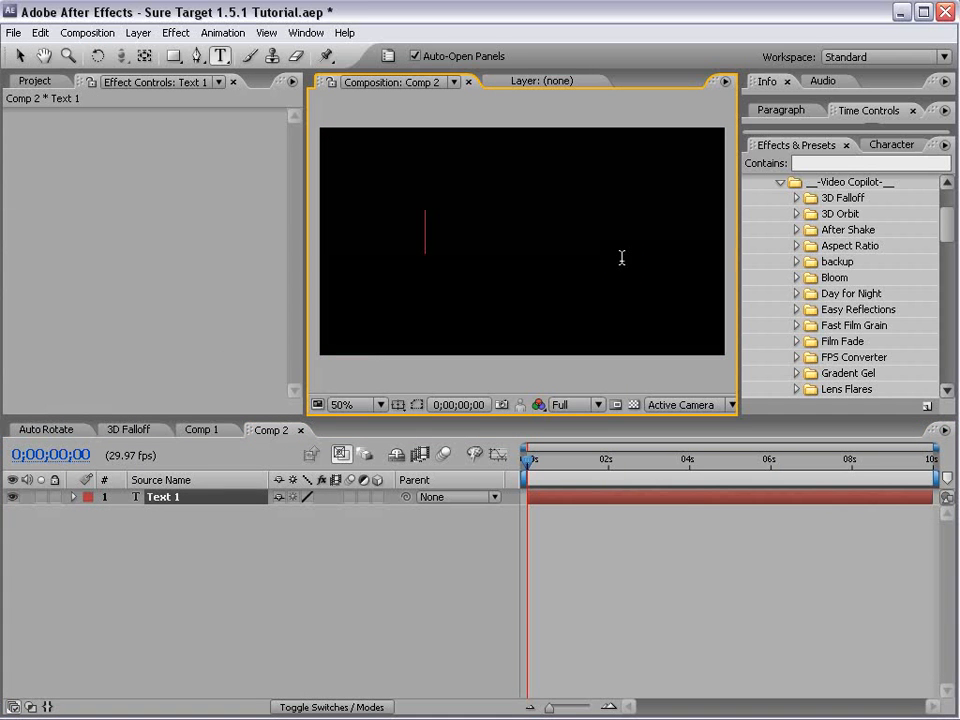
type("SURE TARGET")
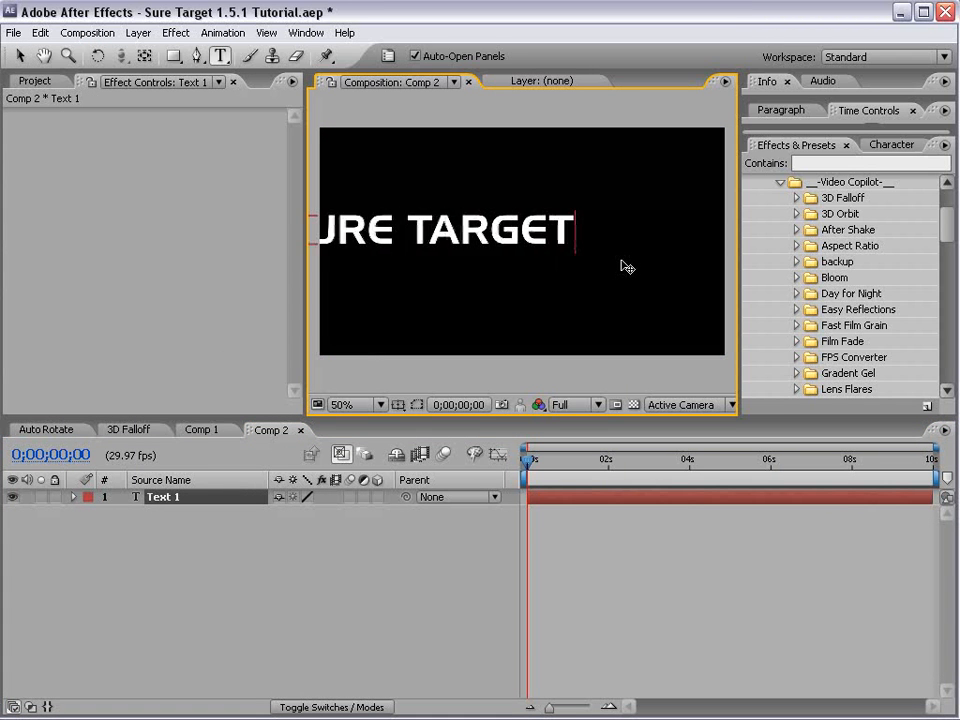
left_click(20, 56)
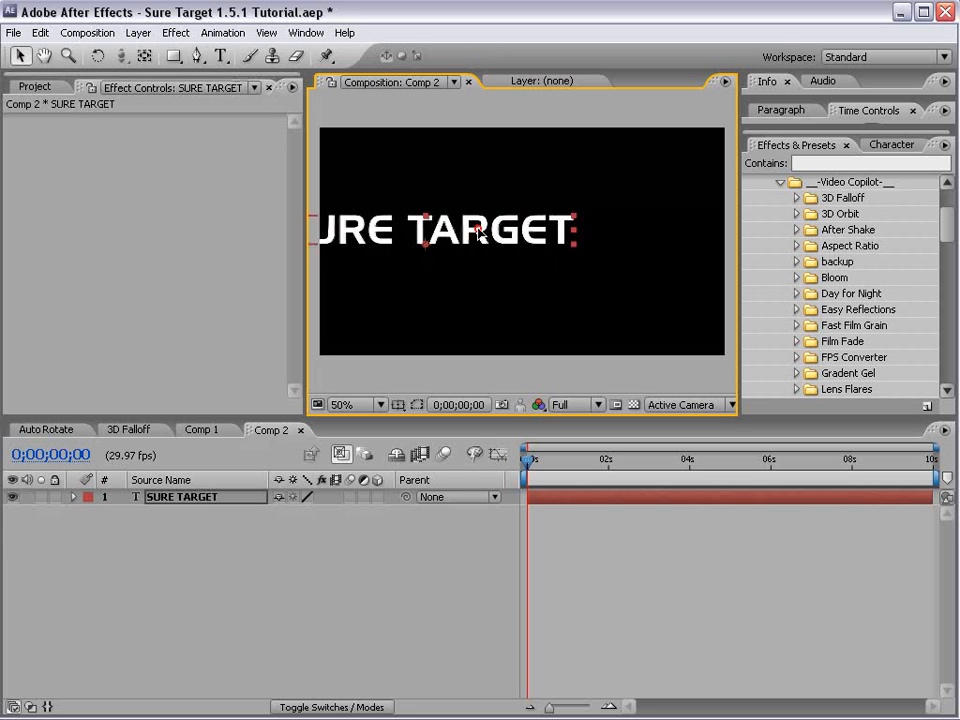
left_click_drag(478, 235, 566, 248)
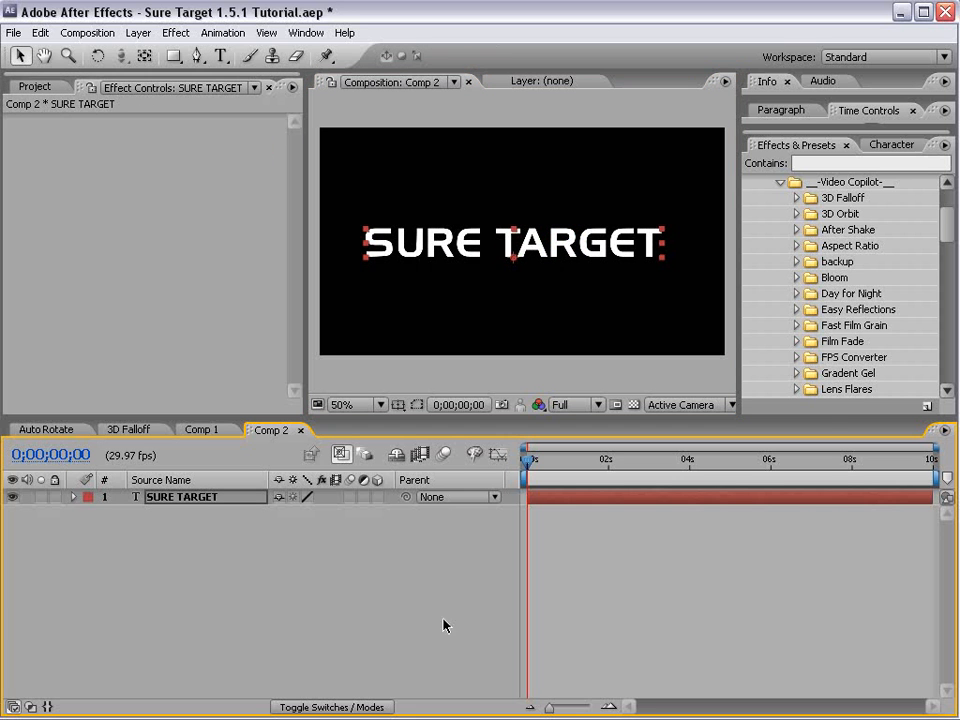
- Make the SURE TARGET layer 3D and place a duplicate of it below the original
left_click(377, 497)
left_click(510, 258)
key("ctrl+d")
left_click_drag(514, 255, 521, 327)
- Change the lower title's text to "AUTO ROTATE"
double_click(537, 328)
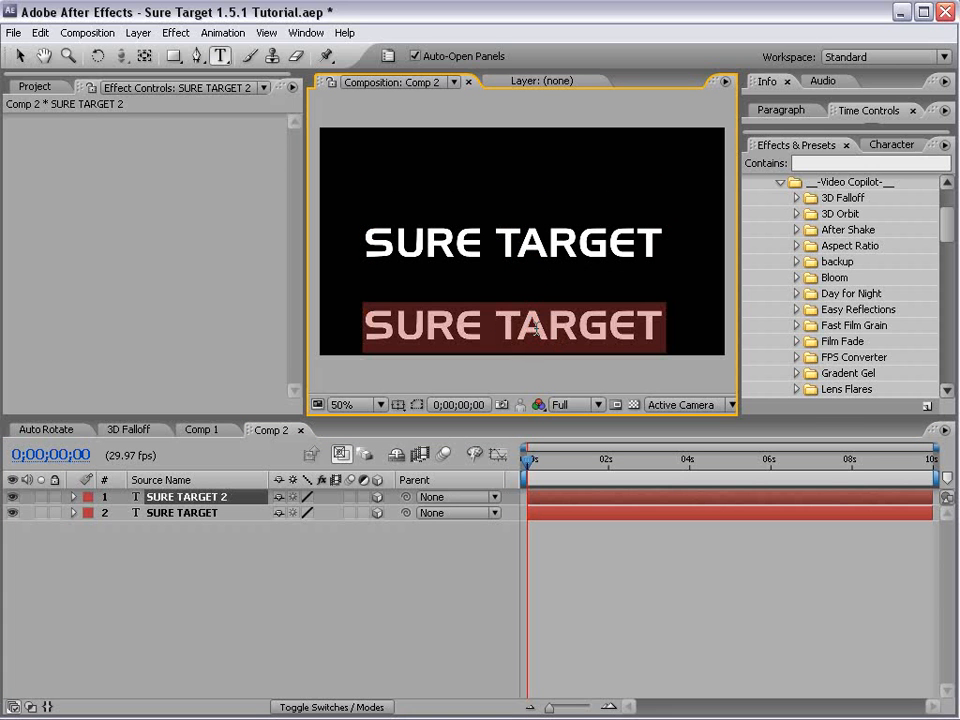
type("AUTO ROTATE")
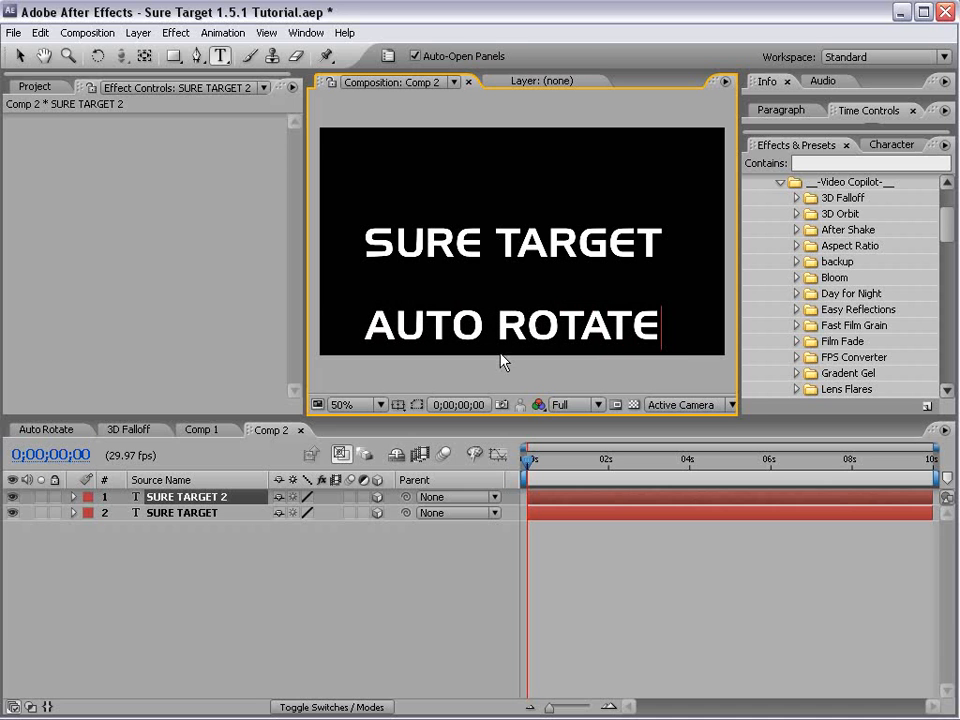
key("KP_Enter")
- Add a camera layer to the composition, accepting the offered camera settings
left_click(138, 32)
mouse_move(160, 52)
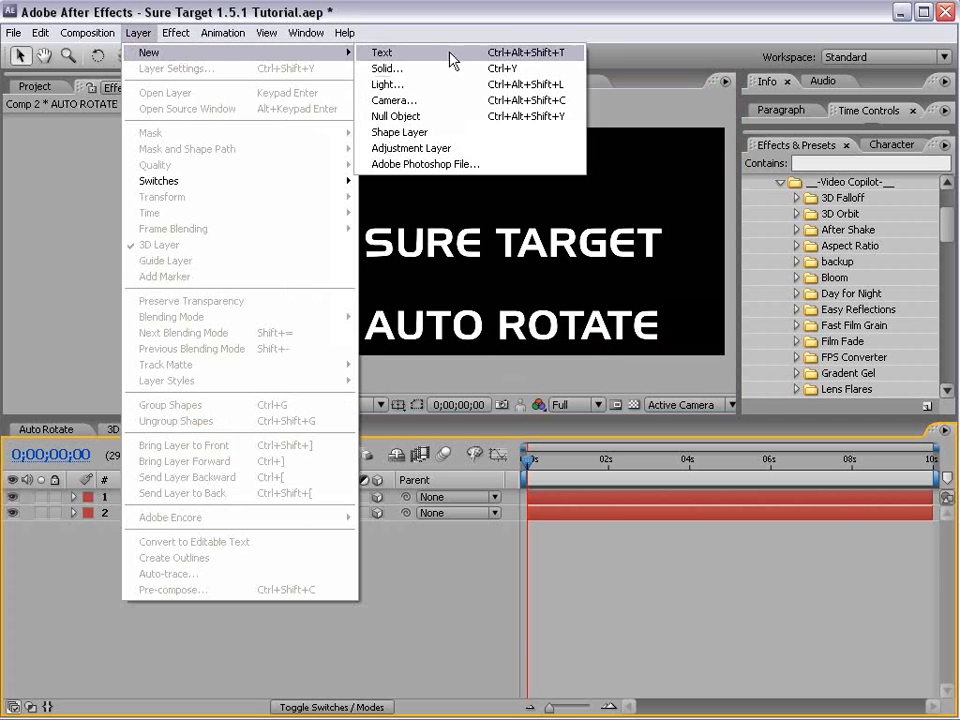
left_click(394, 100)
left_click(558, 612)
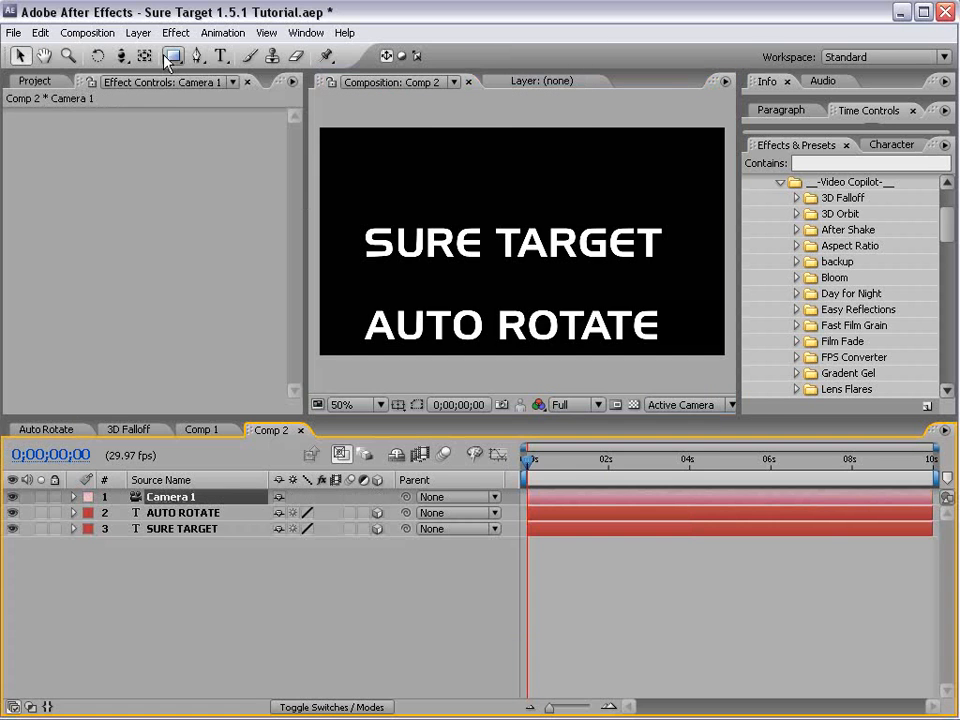
- Add a 3D null object to the composition and parent Camera 1 to it
left_click(138, 32)
mouse_move(145, 52)
left_click(430, 118)
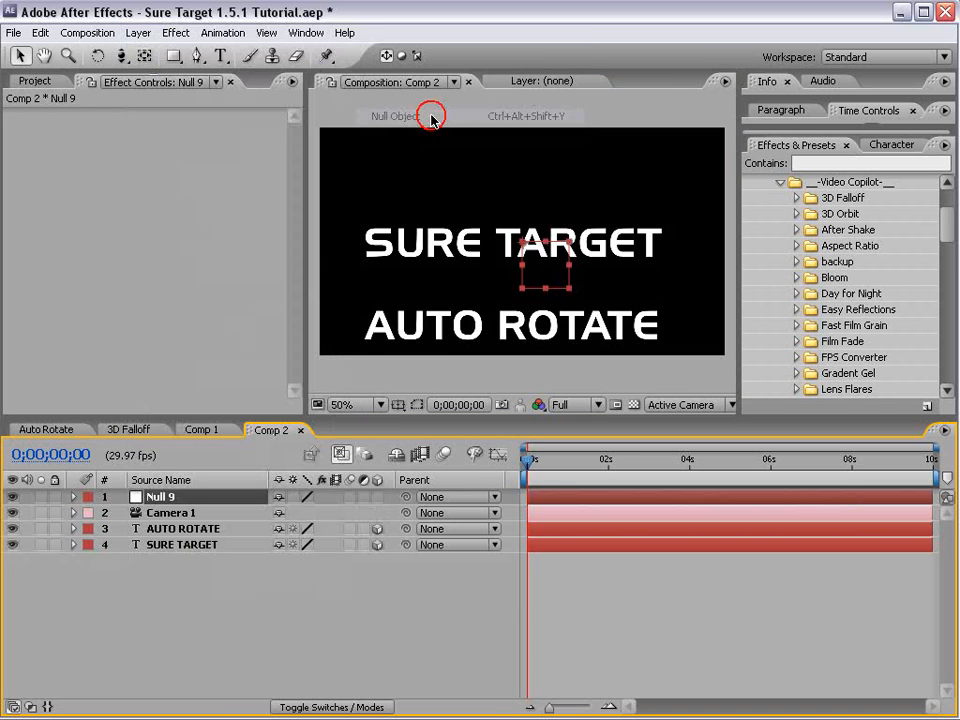
left_click(374, 497)
left_click(197, 516)
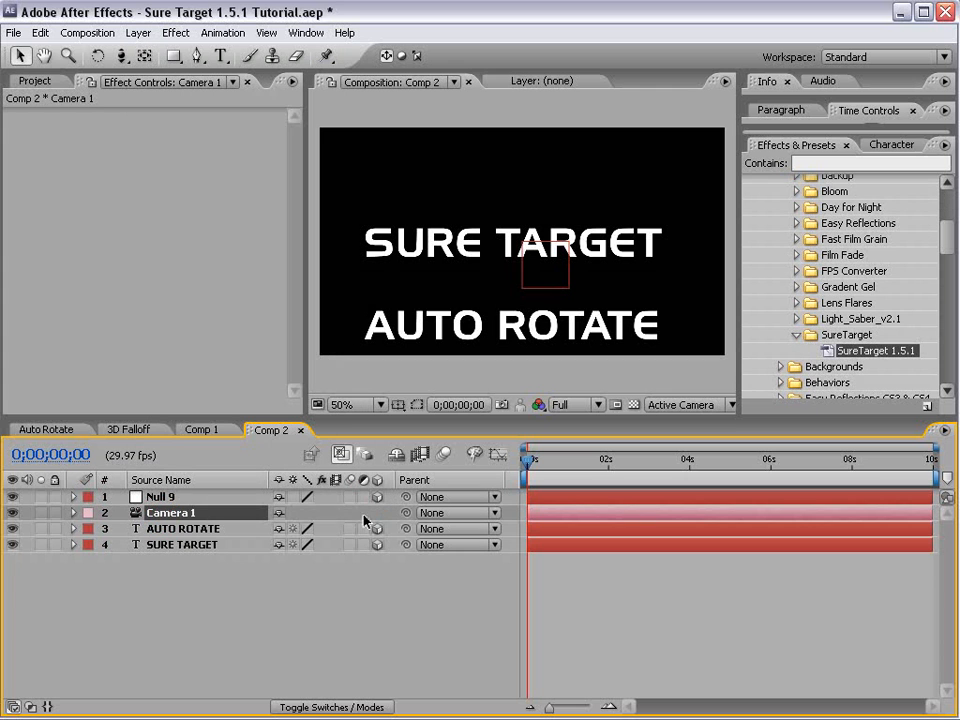
left_click_drag(406, 513, 160, 500)
- Switch to Firefox to view the Energetic Titles entry on the Video Copilot tutorials page, and return to After Effects
key("alt+Tab")
left_click(478, 522)
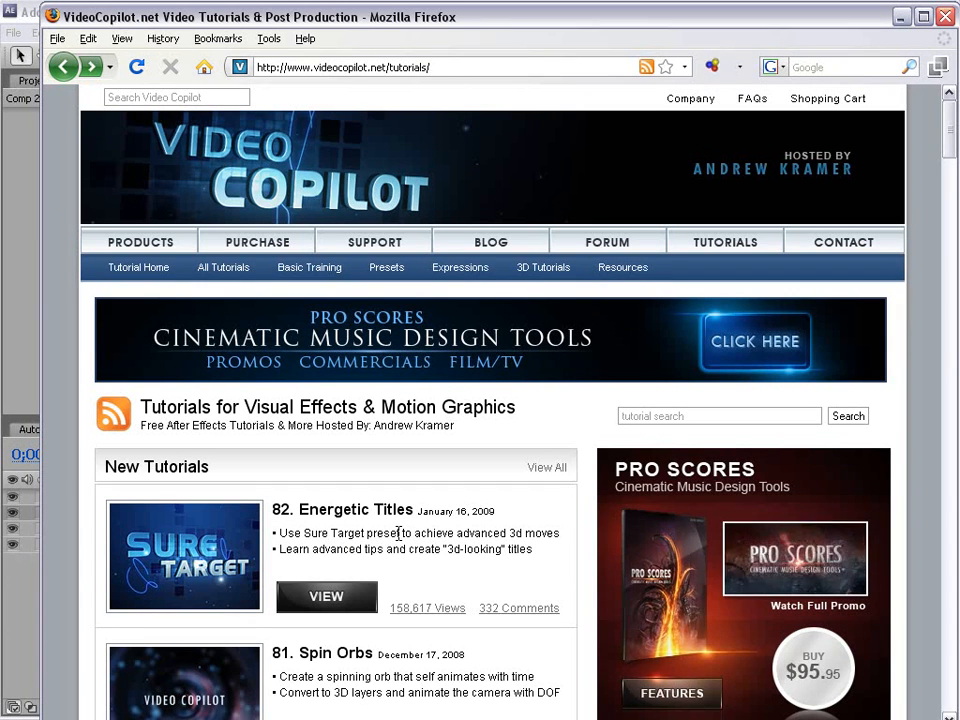
key("alt+Tab")
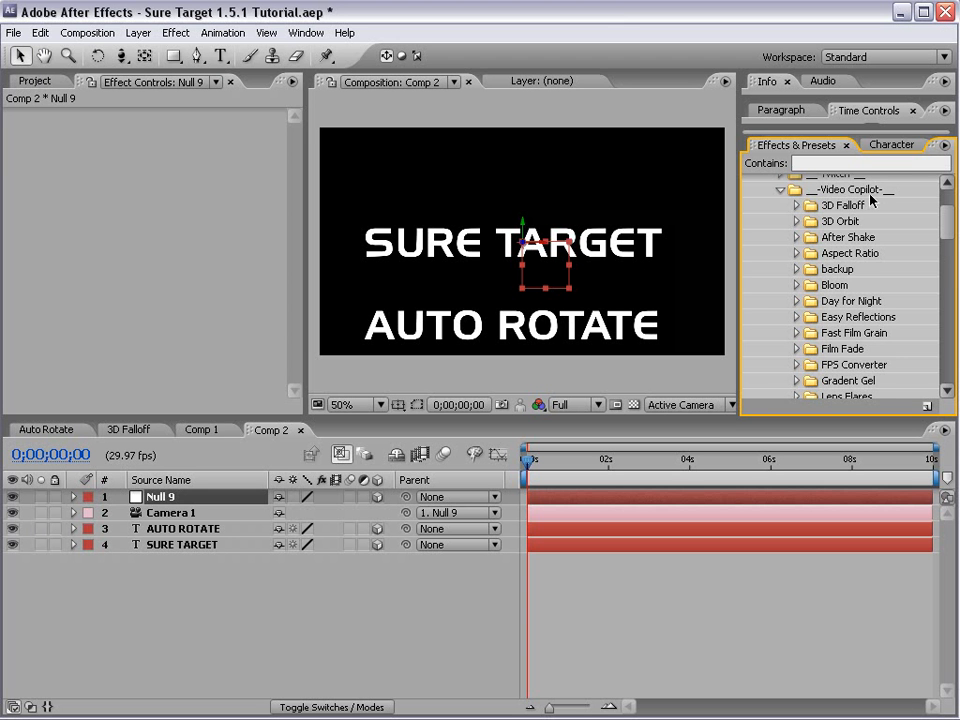
- Apply the SureTarget 1.5.1 preset from the Video Copilot presets to the null layer
scroll(832, 252, "down", 3)
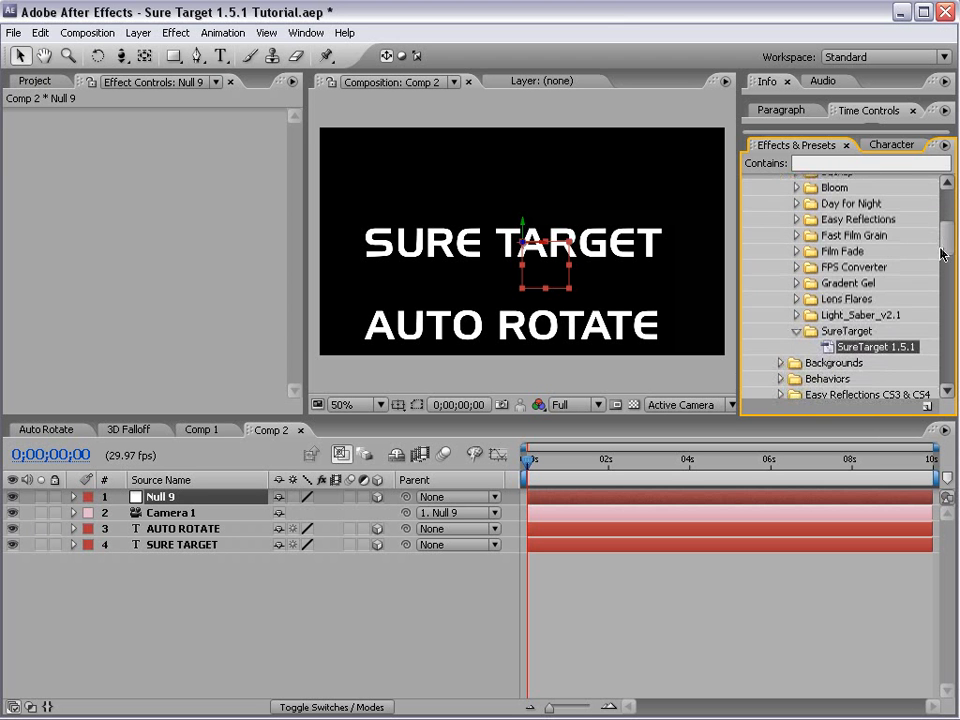
left_click_drag(875, 350, 184, 508)
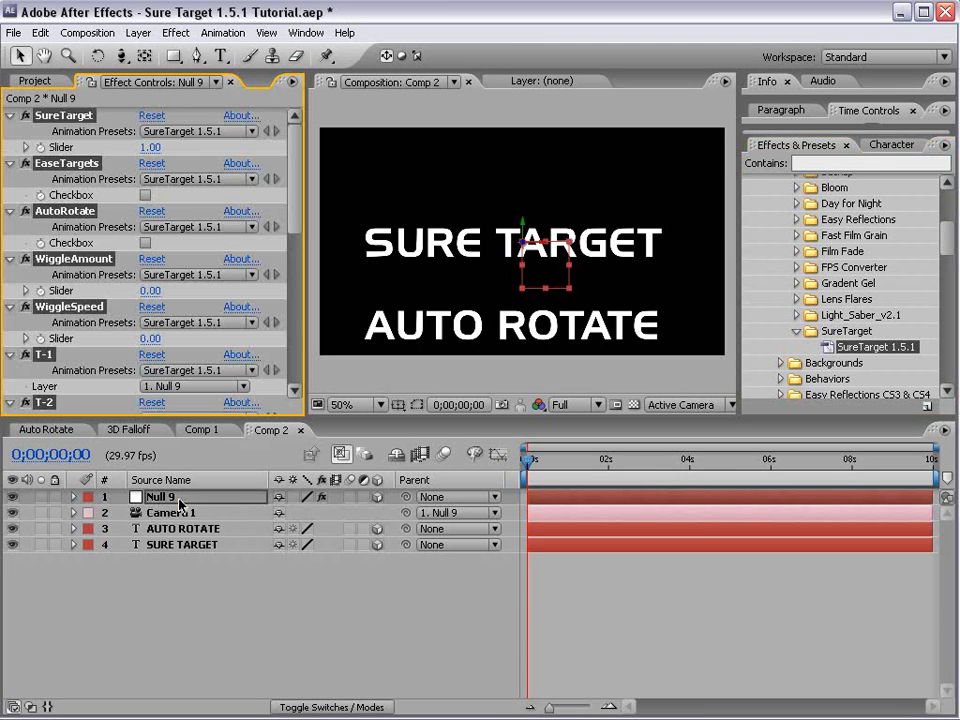
- Assign the SURE TARGET layer to target T-1 and the AUTO ROTATE layer to target T-2 of the null's preset
scroll(290, 206, "down", 3)
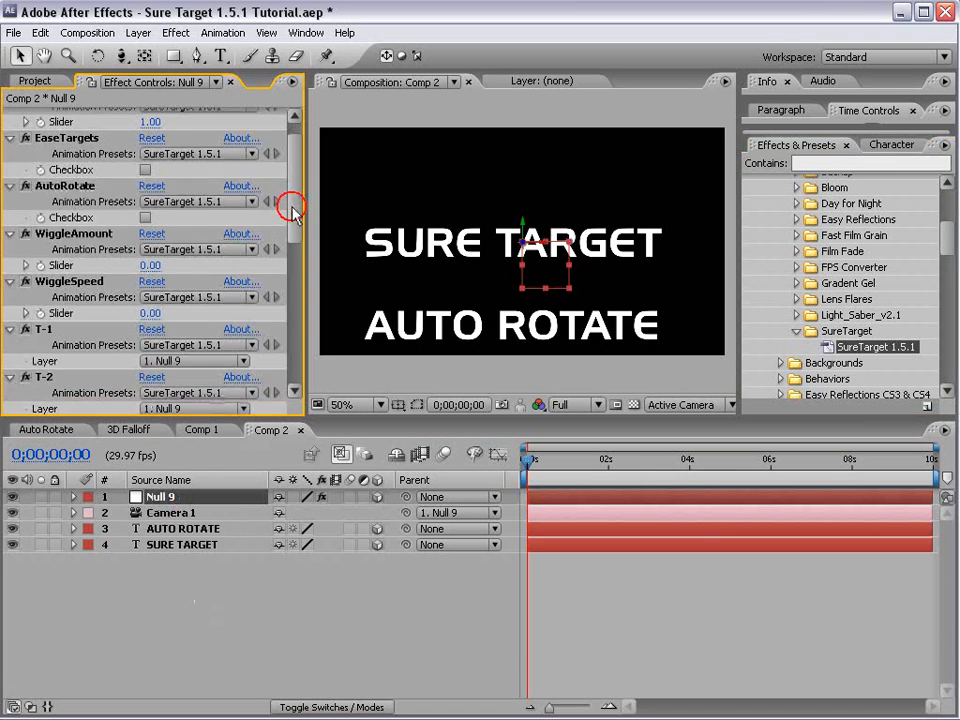
left_click(43, 274)
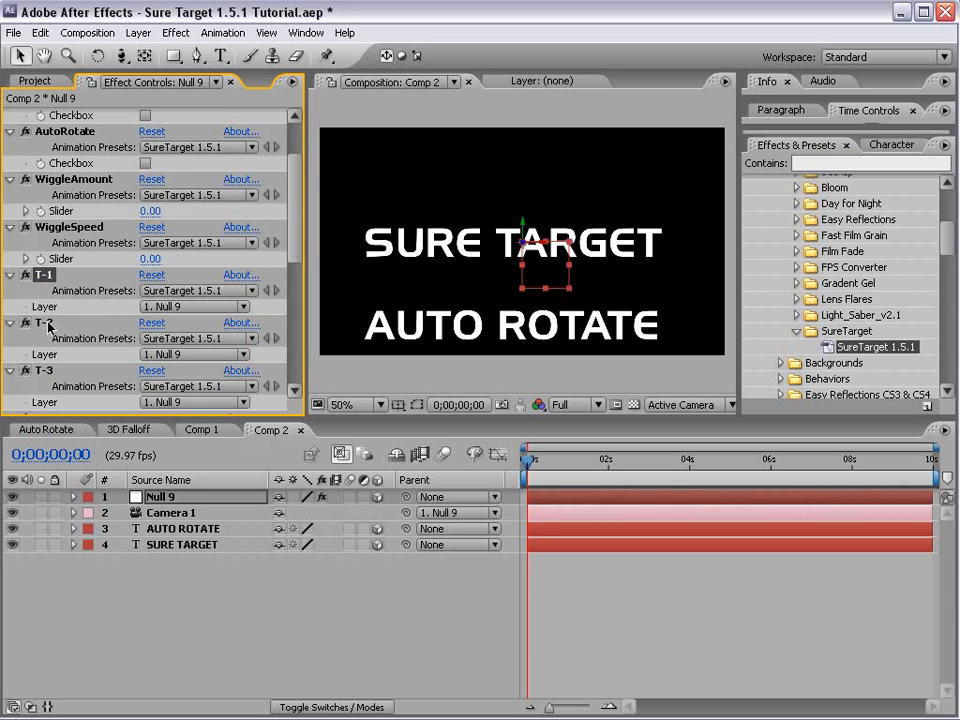
left_click(44, 323)
left_click(43, 274)
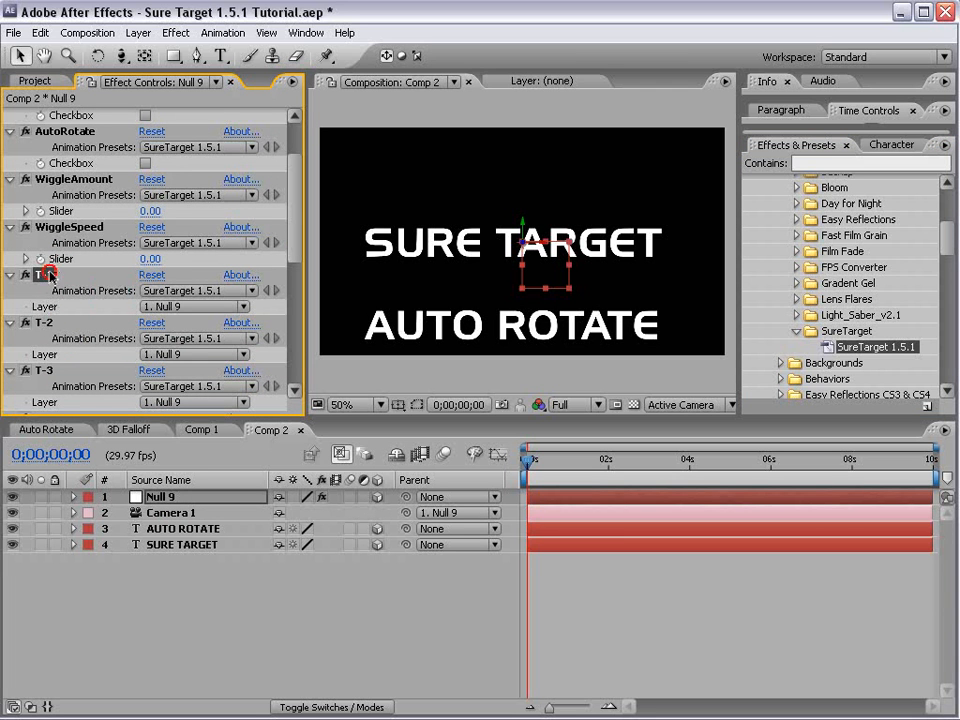
left_click(190, 306)
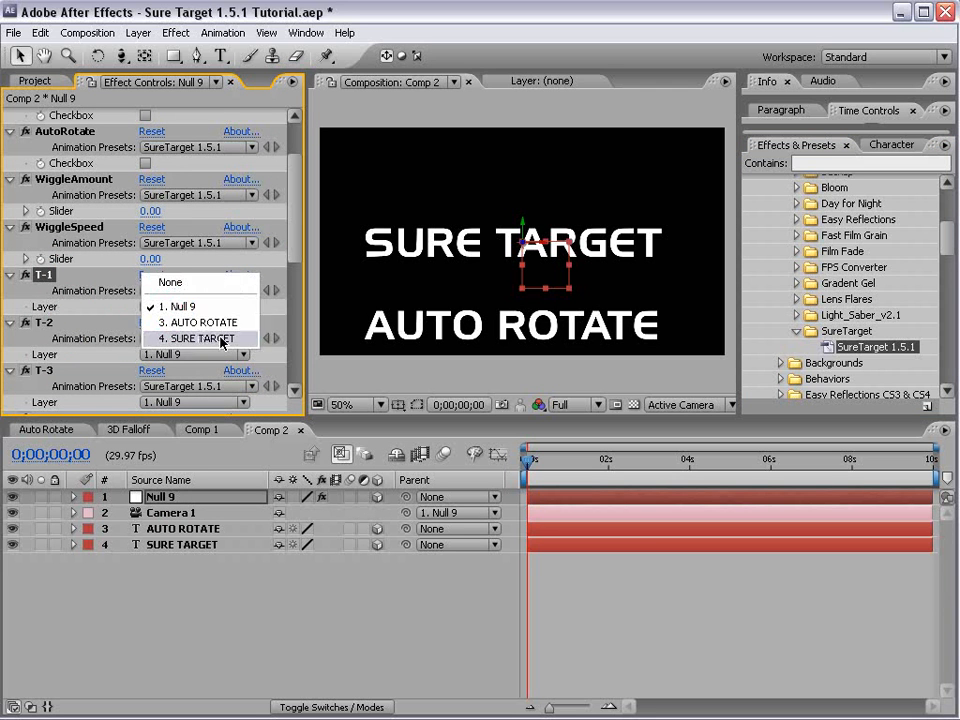
left_click(226, 339)
left_click(44, 322)
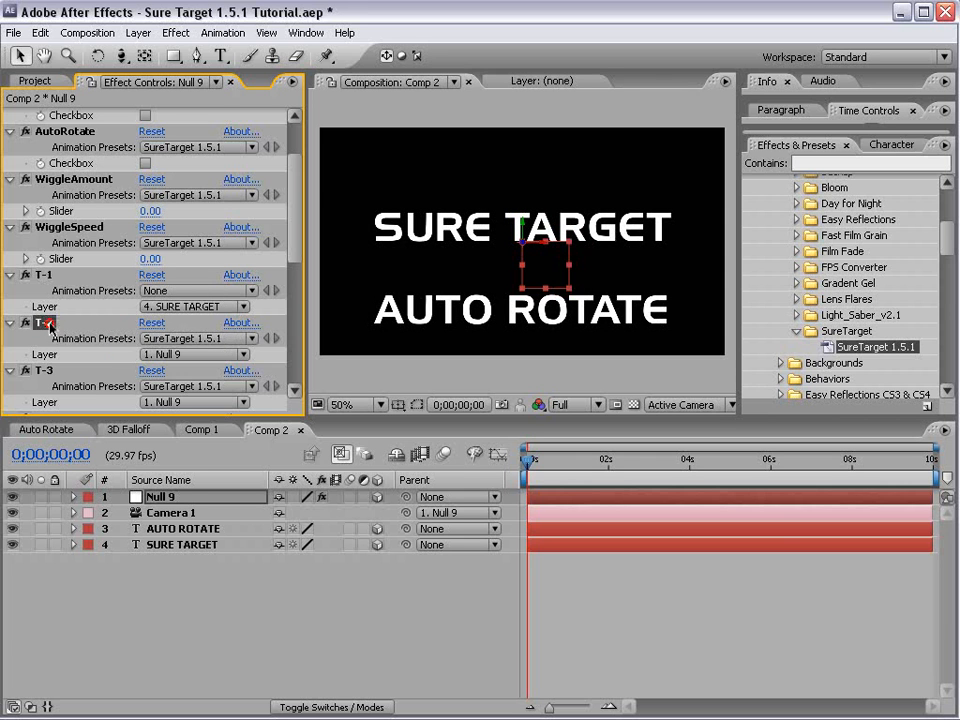
left_click(190, 354)
left_click(218, 372)
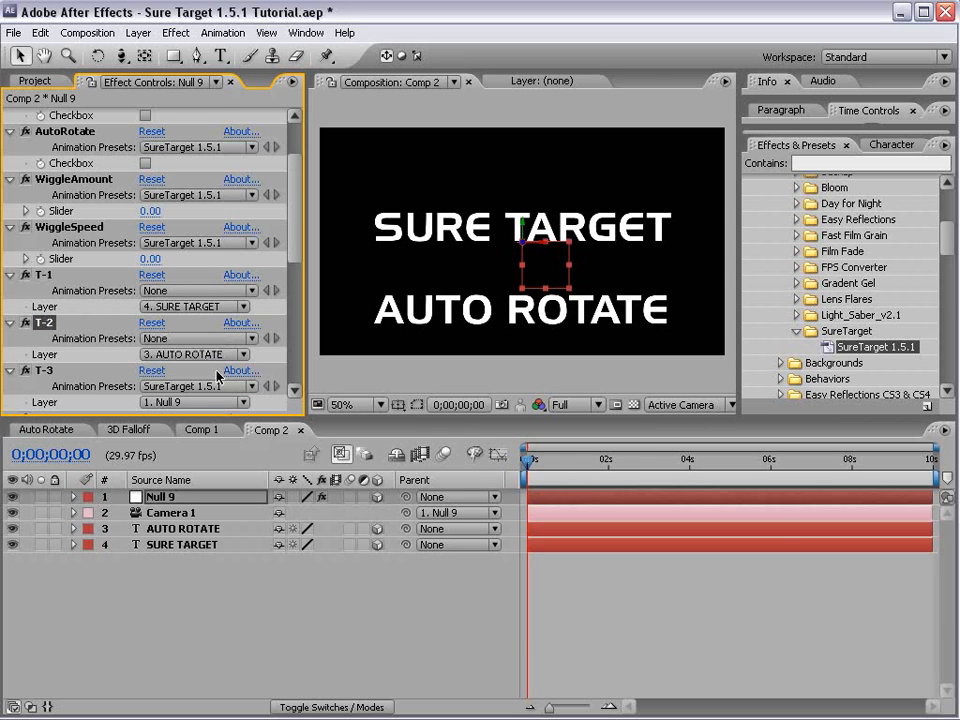
- Keyframe the null's SureTarget slider at 1 at the composition's start and at 2 at 0;00;01;02
left_click(162, 497)
key("e")
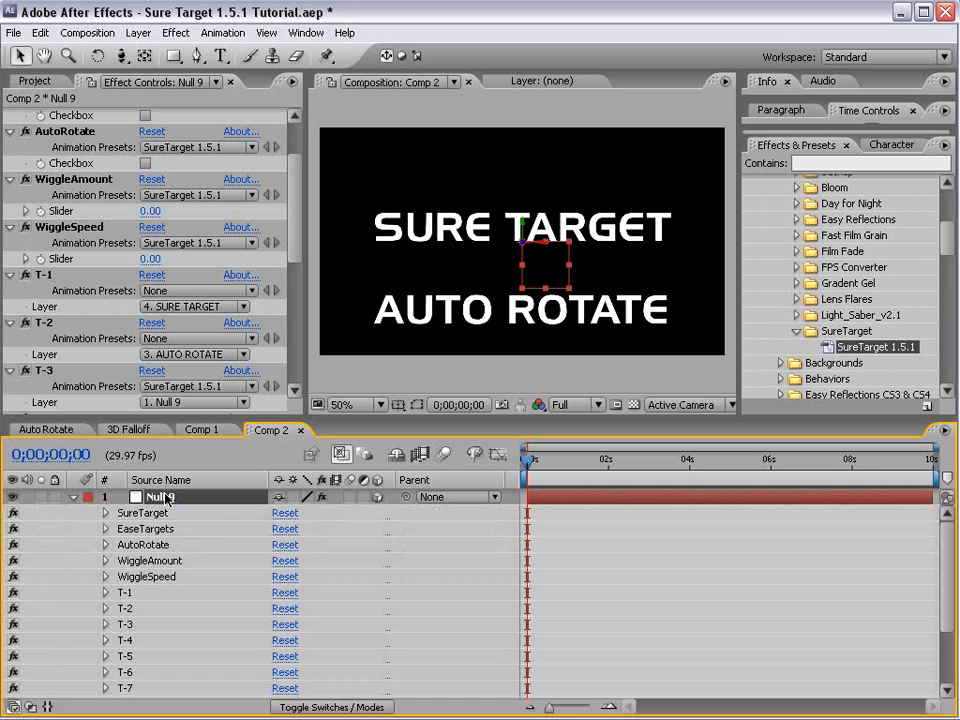
left_click(106, 513)
left_click(137, 530)
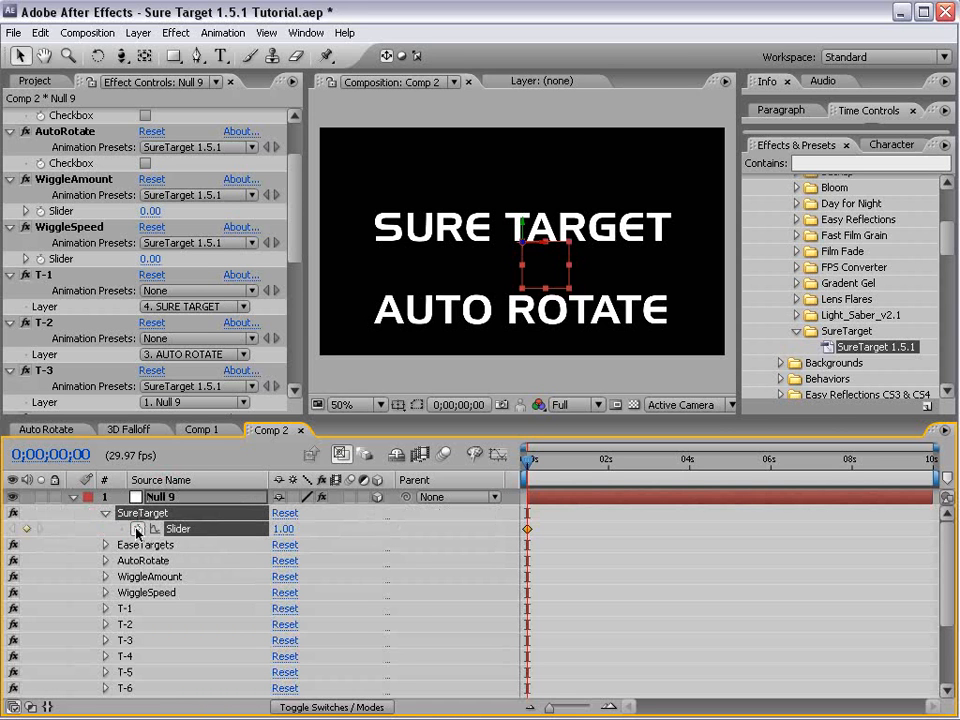
key("space")
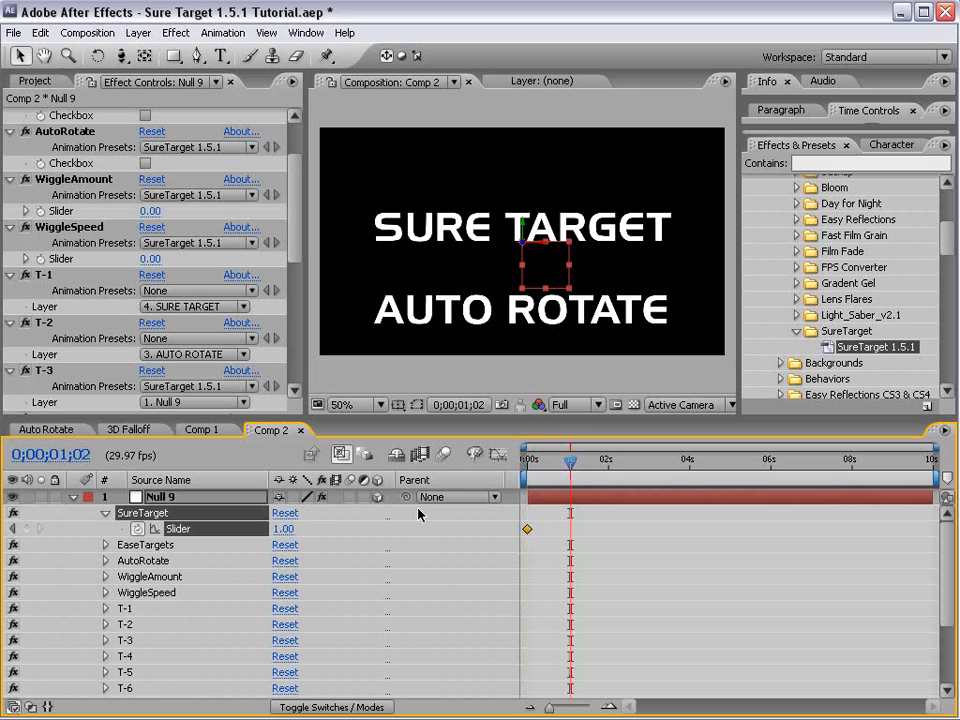
left_click(287, 529)
type("2")
key("Return")
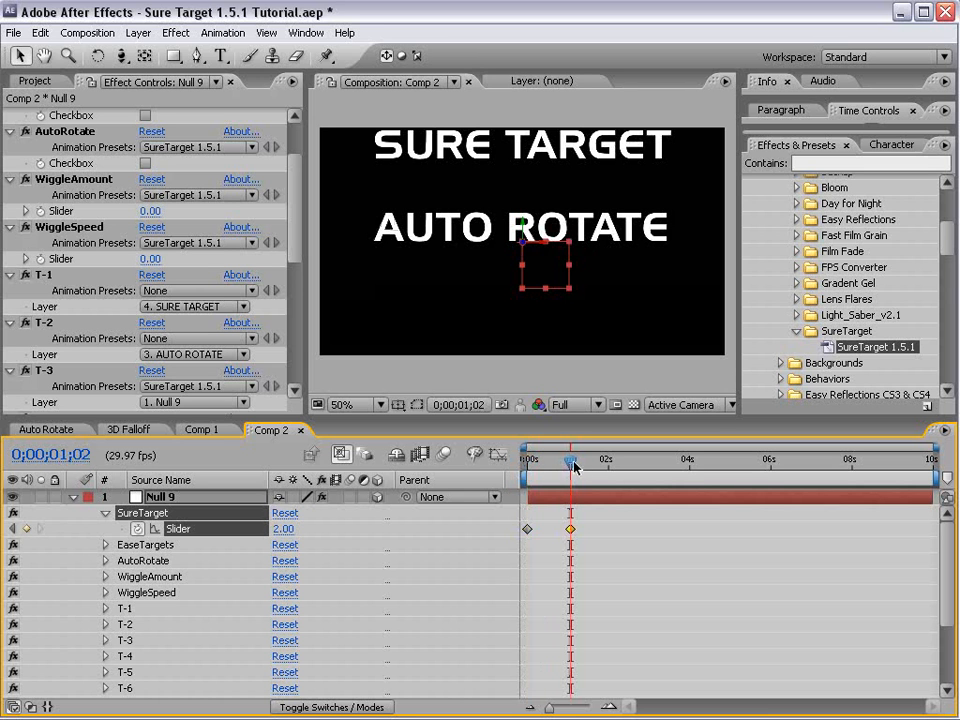
- Scrub through the move and shift both SureTarget slider keyframes forward so the first sits at about 0;00;00;17
left_click_drag(575, 466, 540, 462)
left_click(590, 529)
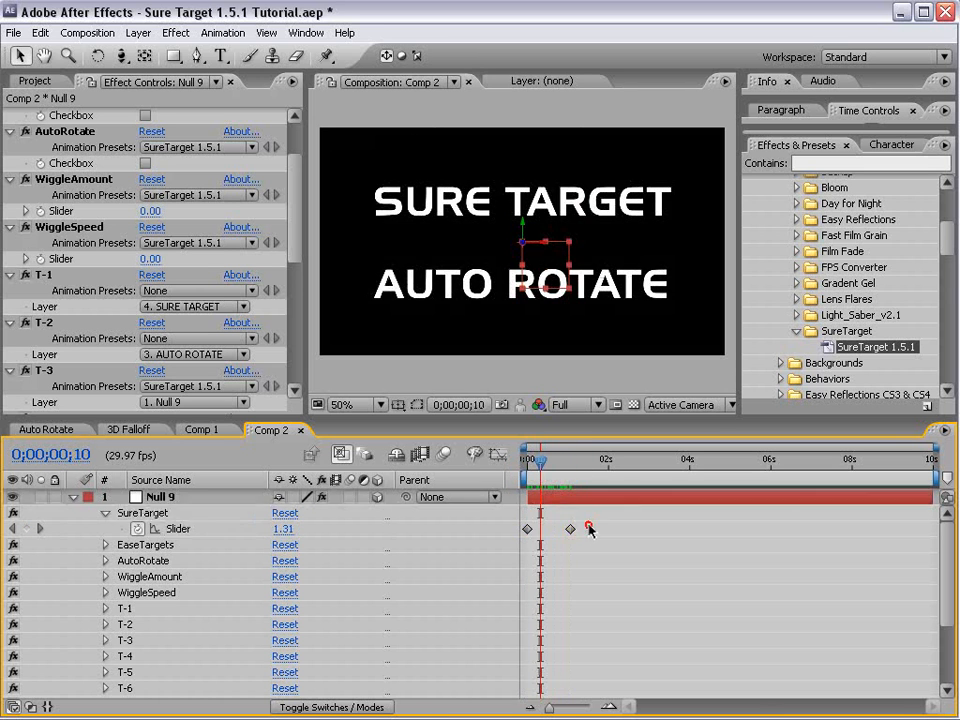
left_click_drag(590, 529, 551, 529)
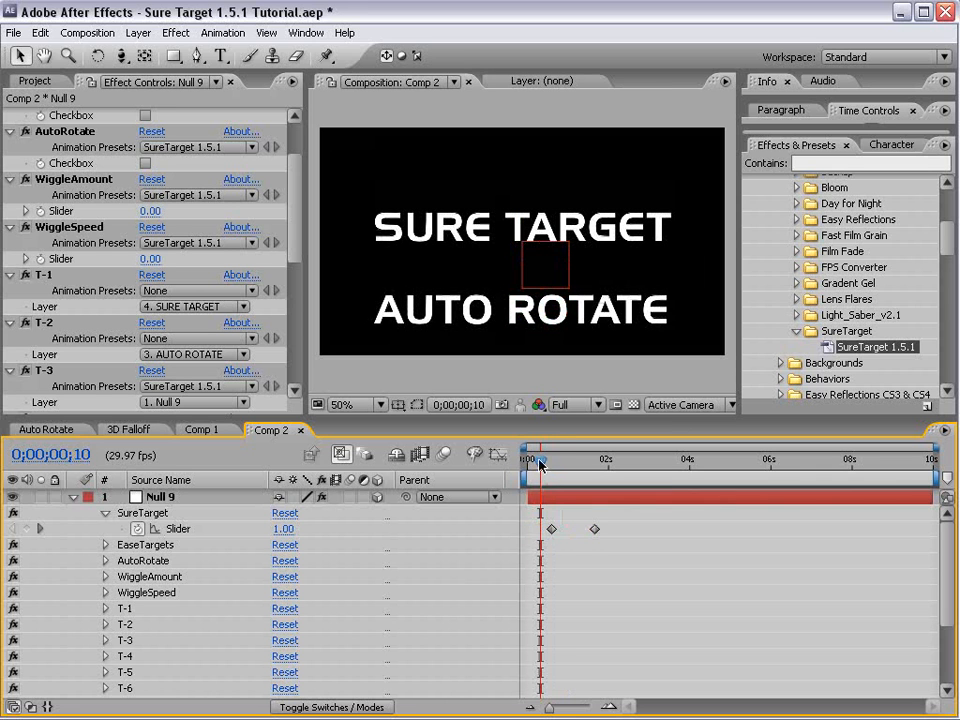
left_click_drag(540, 463, 551, 463)
- Examine the speed graph of the null's Position expression while scrubbing through the move between the two titles
left_click(168, 497)
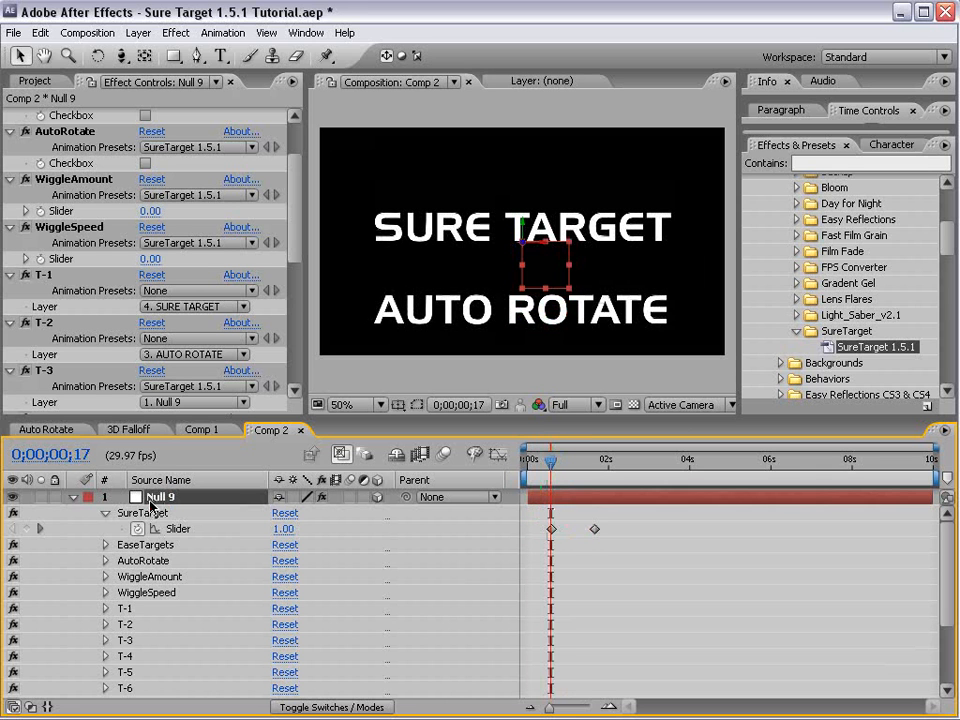
key("p")
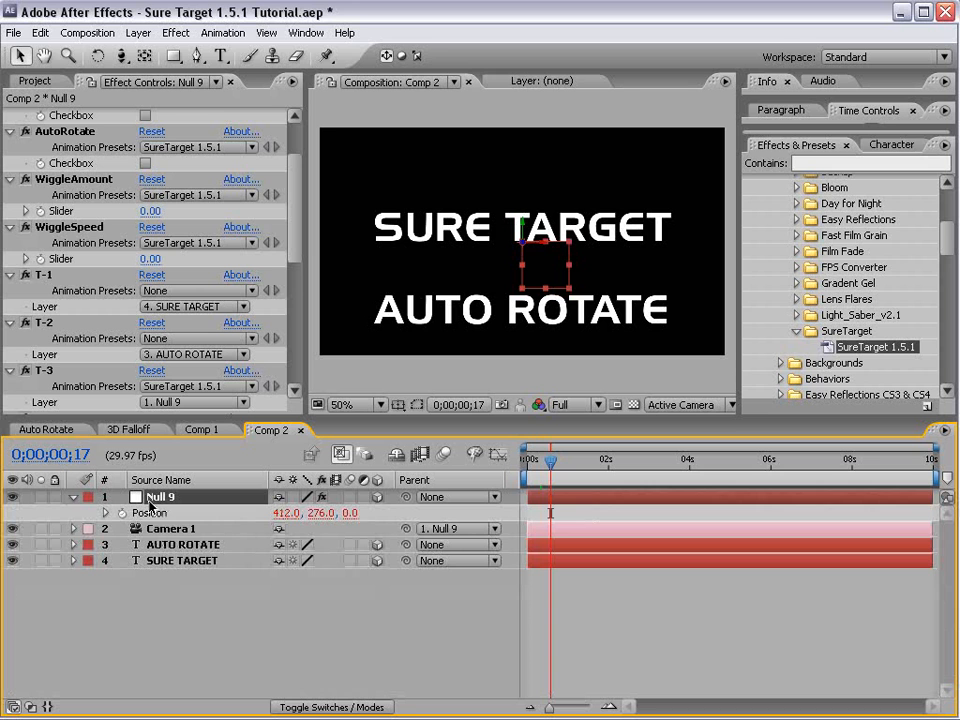
left_click(106, 513)
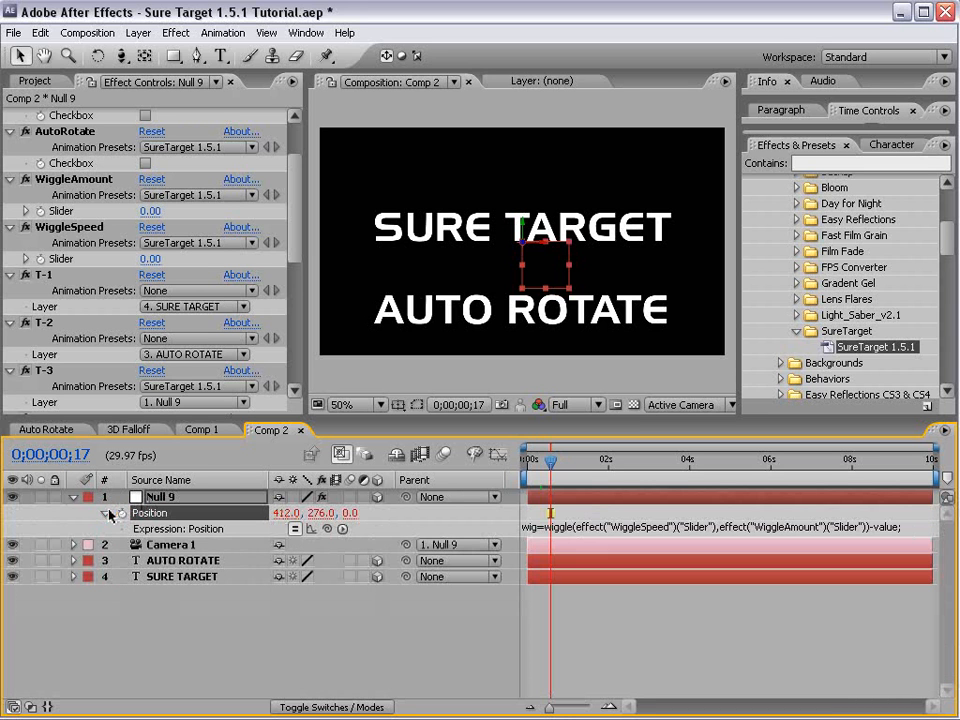
left_click(312, 530)
left_click(498, 455)
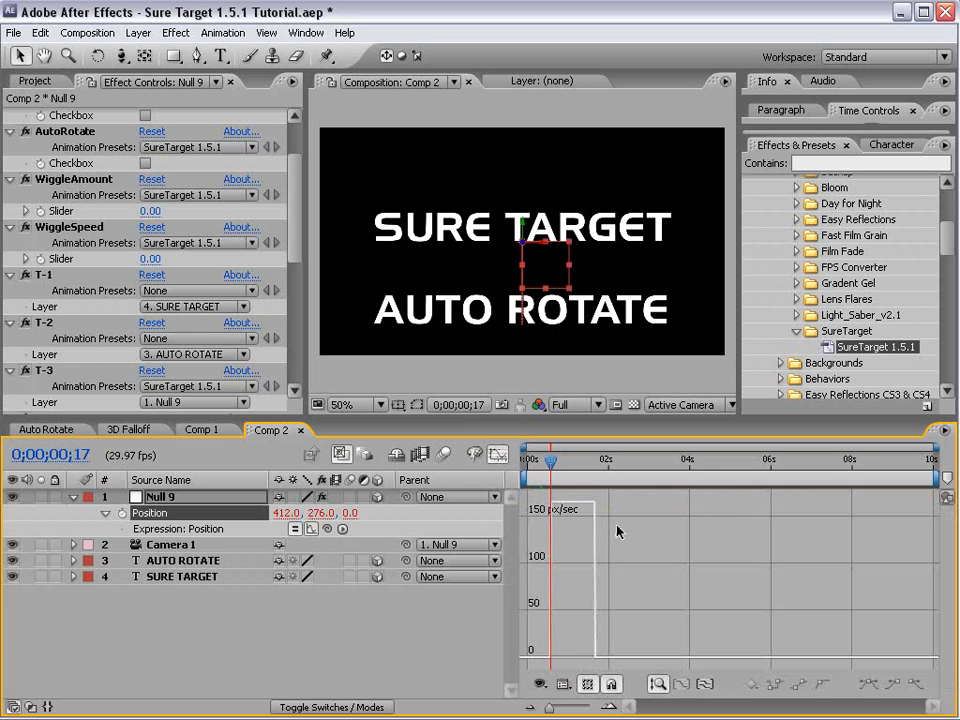
left_click(539, 462)
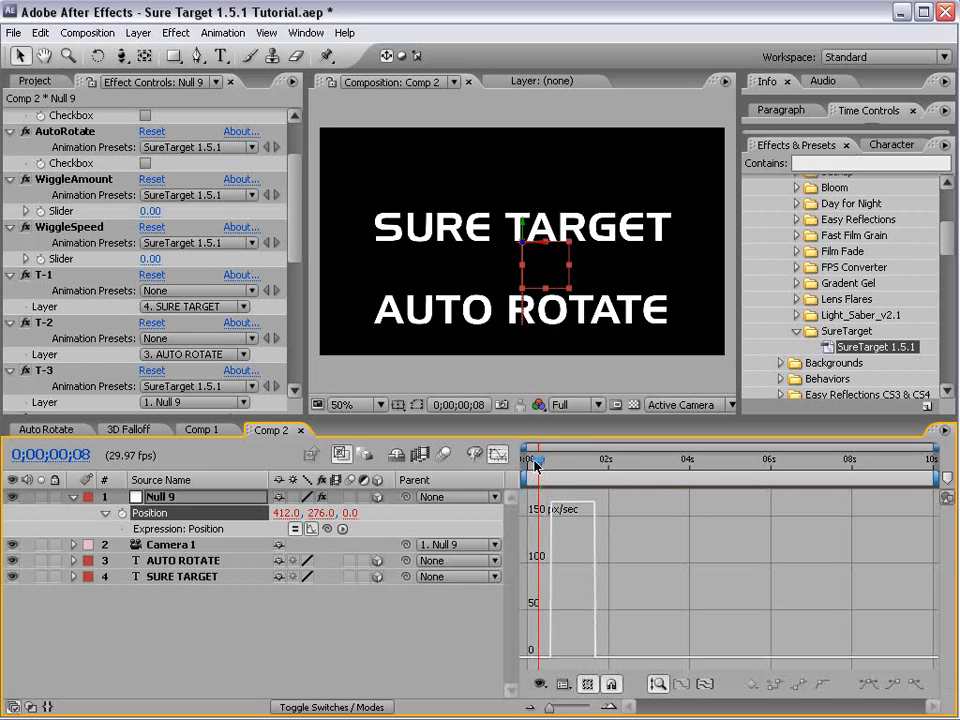
left_click_drag(535, 466, 596, 495)
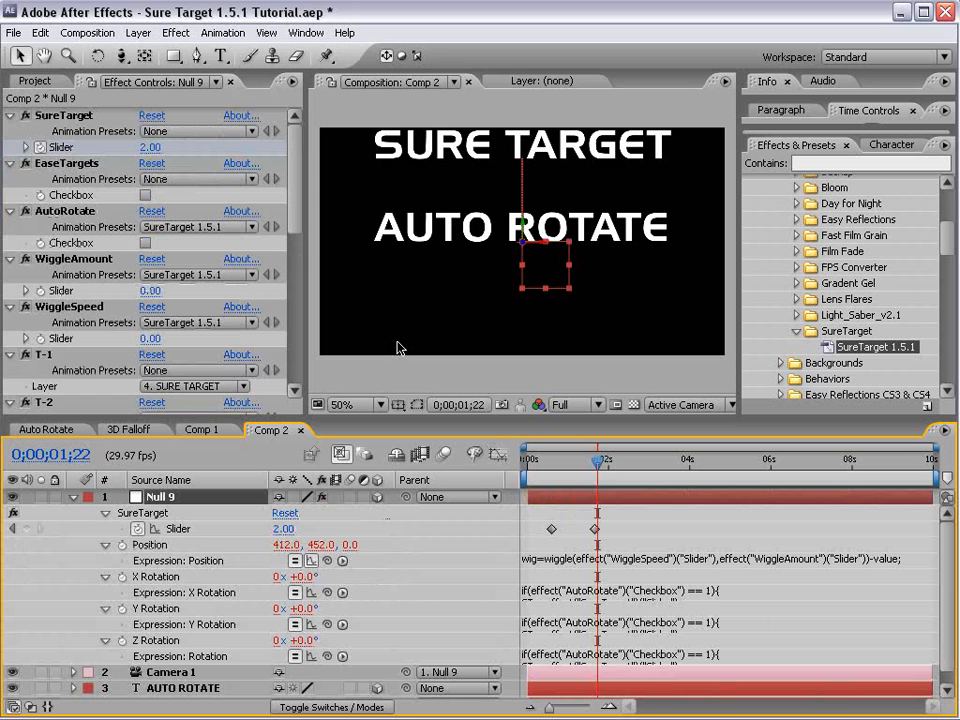
- Turn on EaseTargets for the null and check its Position speed curve in the graph editor while scrubbing
left_click(66, 163)
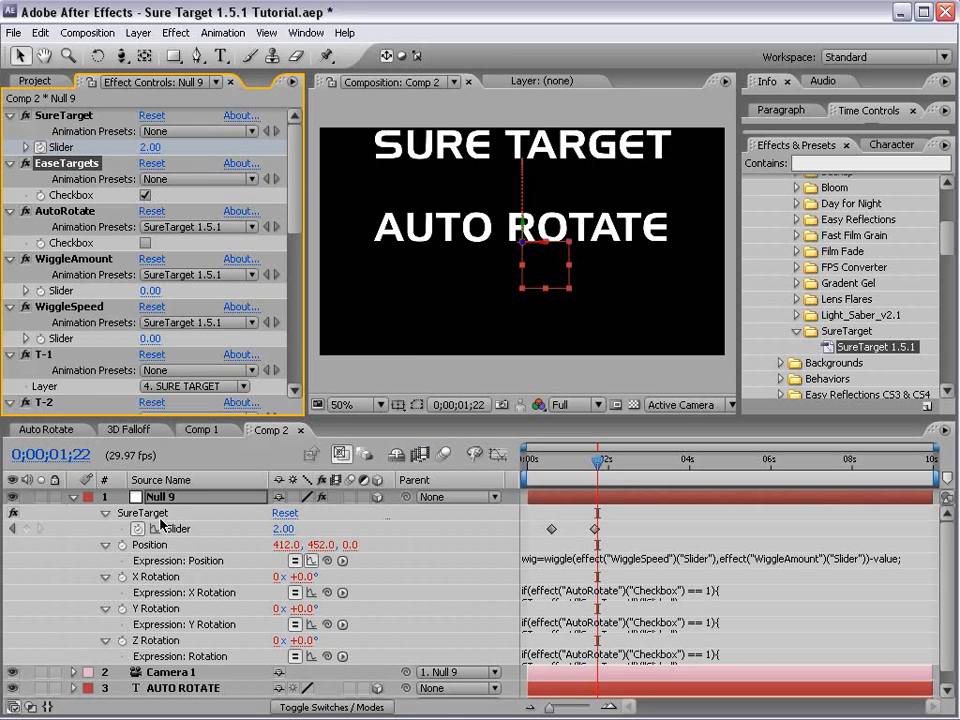
key("u")
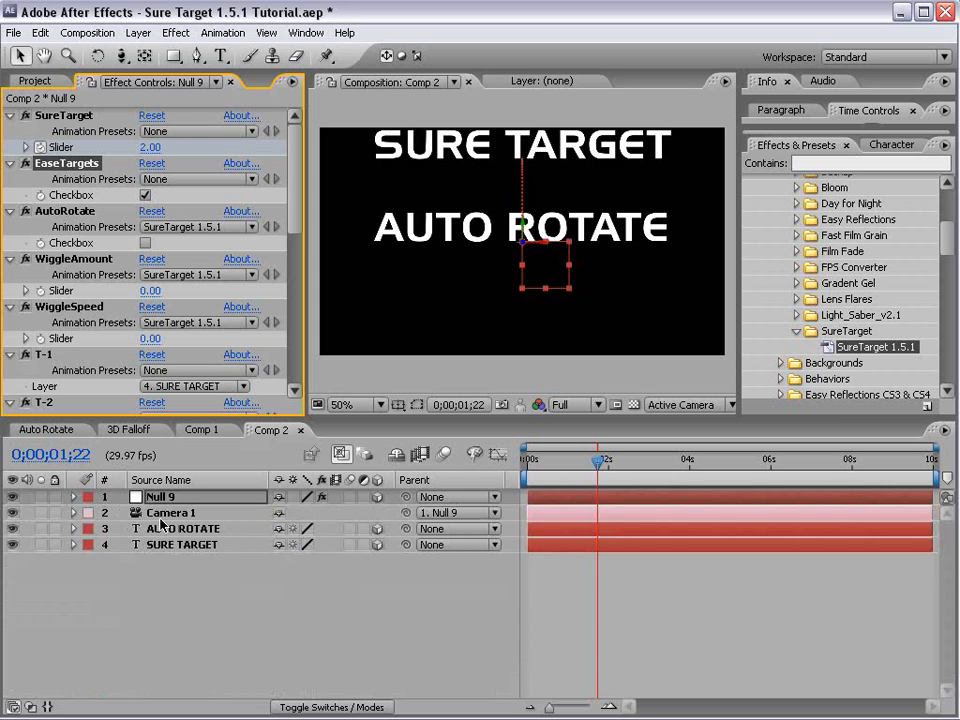
key("p")
left_click(128, 513)
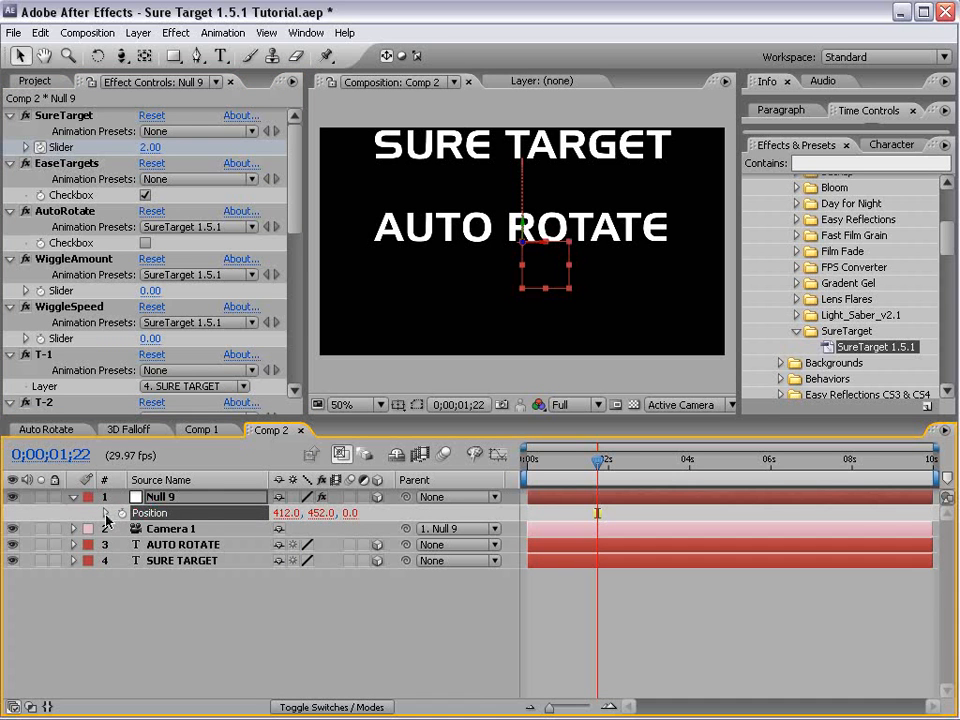
type("wig=wiggle(effect(\"WiggleSpeed\")(\"Slider\"),effect(\"WiggleAmount\")(\"Slider\"))-value;")
left_click(499, 455)
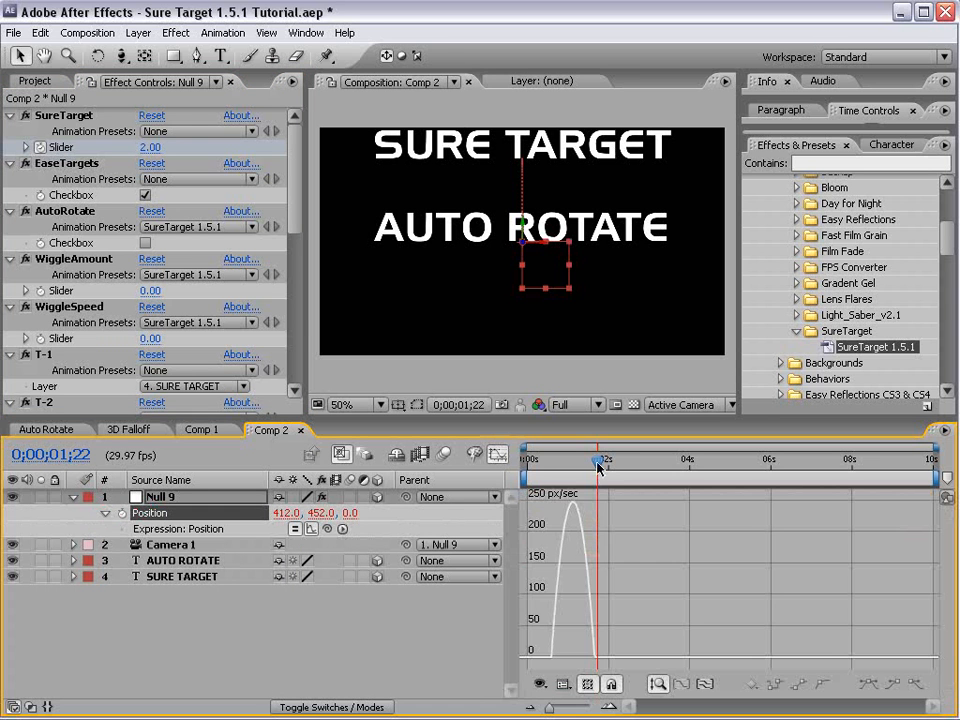
mouse_move(598, 466)
left_mouse_down()
mouse_move(543, 472)
mouse_move(594, 481)
left_mouse_up()
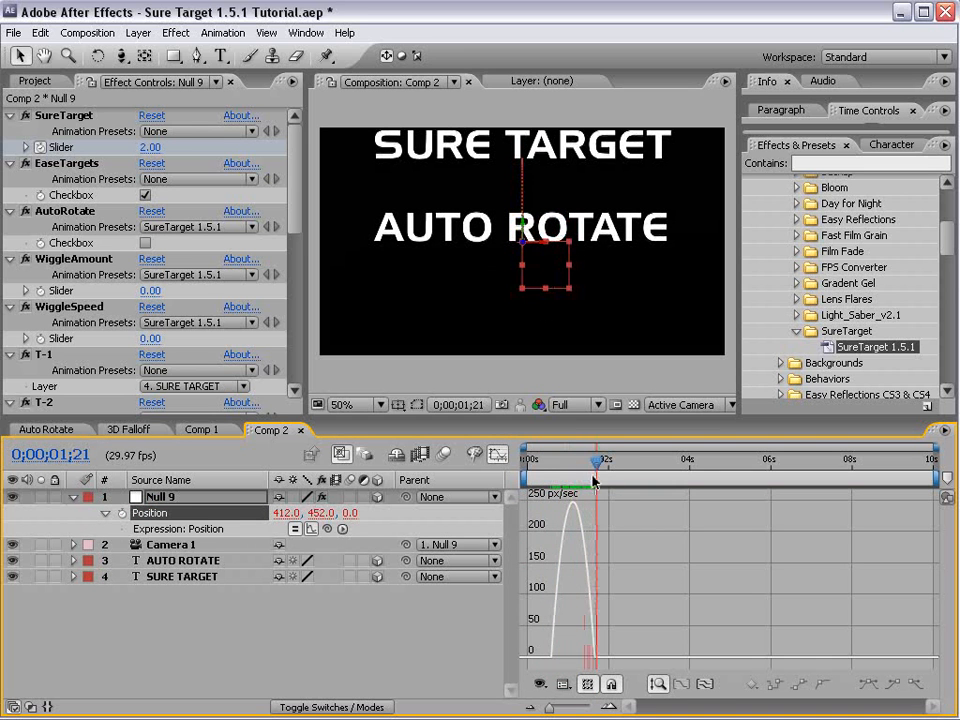
left_click(497, 456)
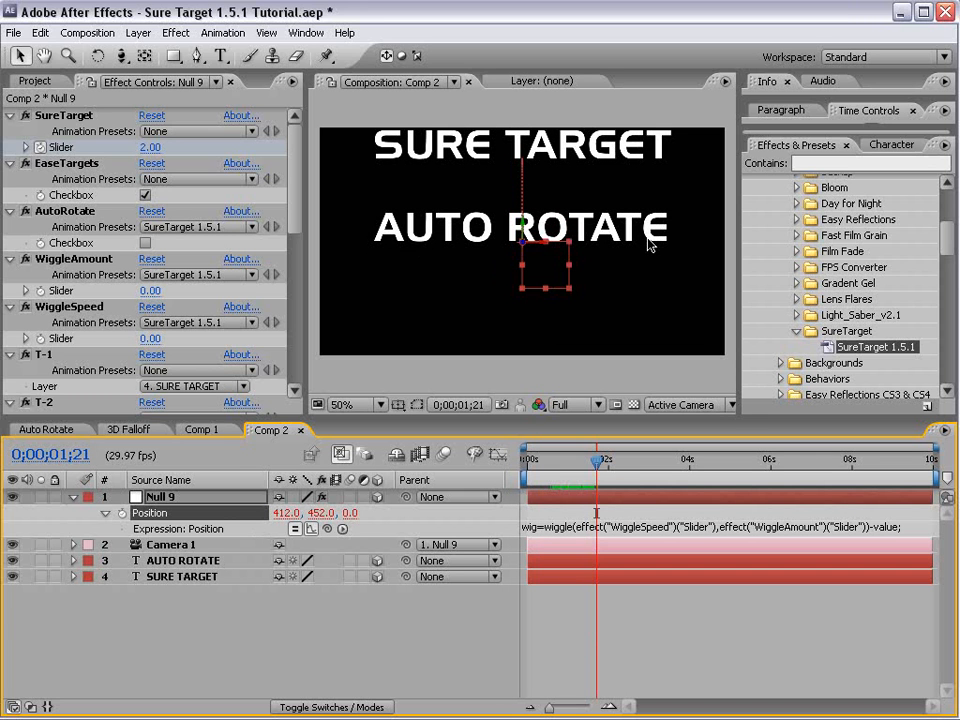
- Copy the two Medium Orange Solid layers from the Auto Rotate composition into Comp 2 and place them below the text layers
left_click(40, 430)
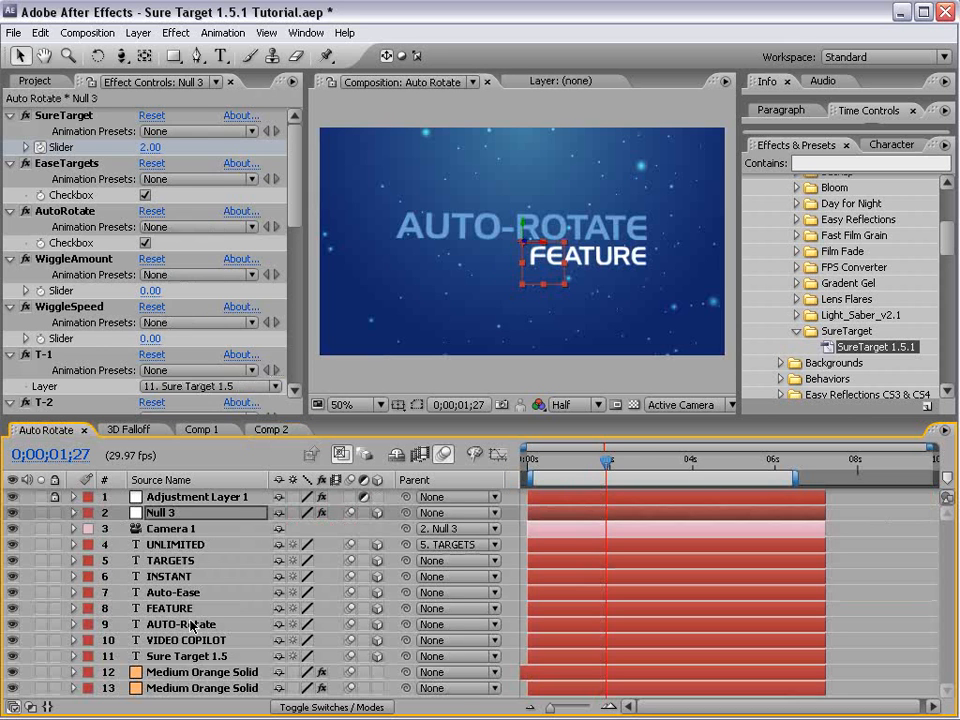
left_click(195, 688, "shift")
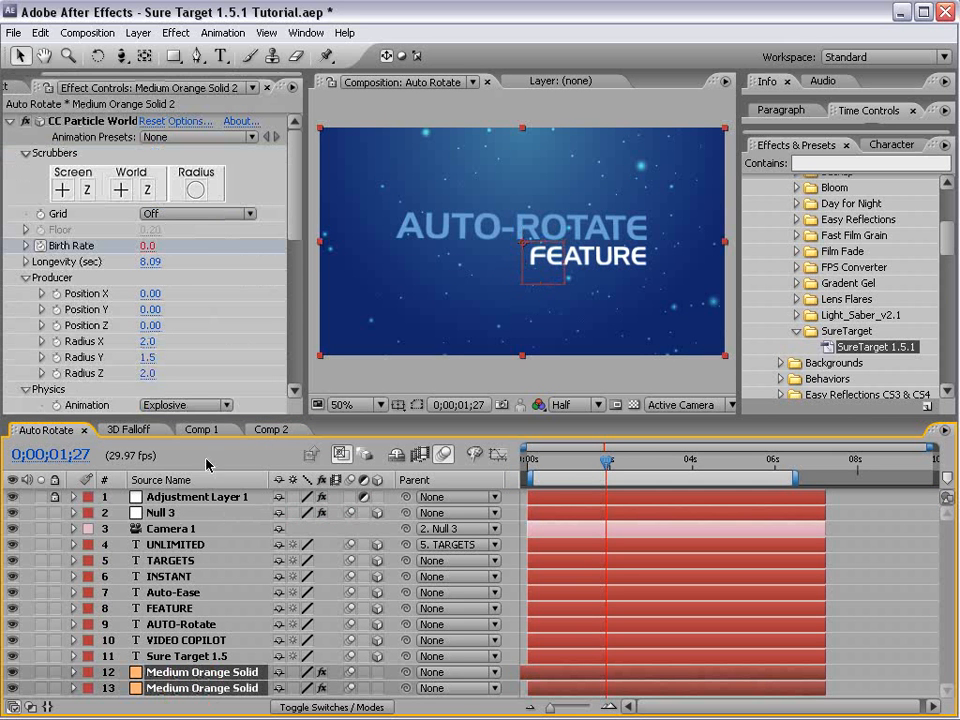
left_click(271, 429)
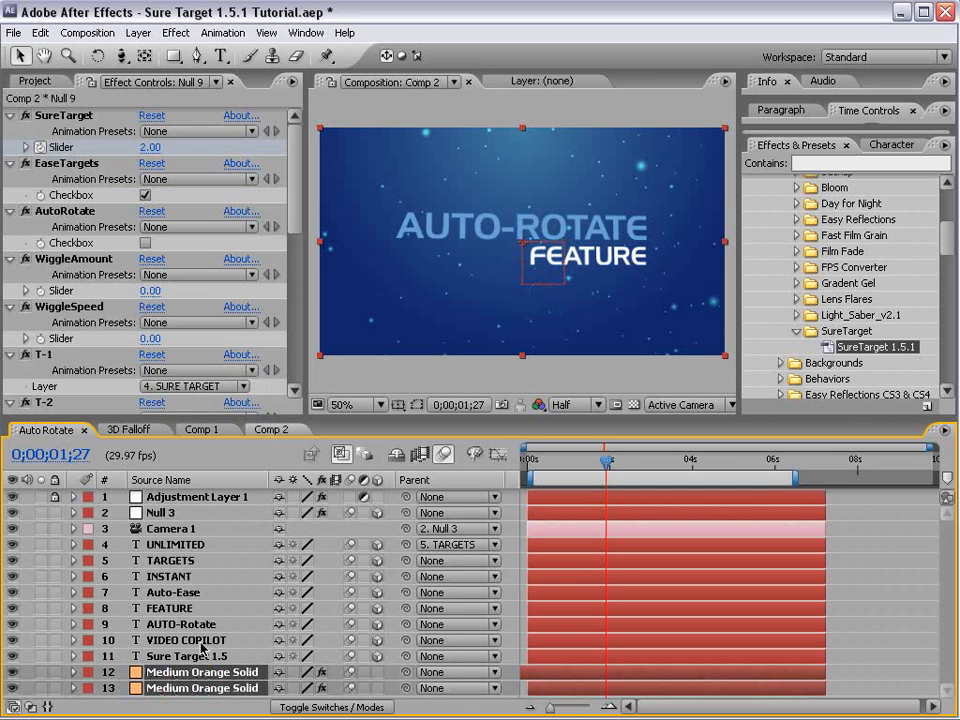
key("ctrl+v")
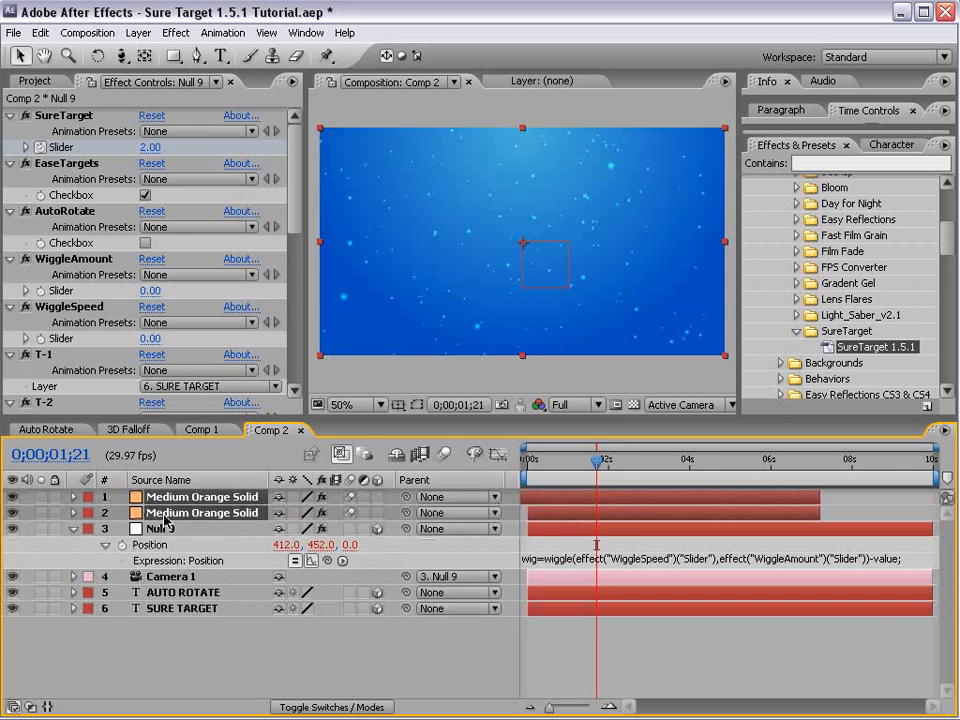
left_click_drag(165, 520, 176, 626)
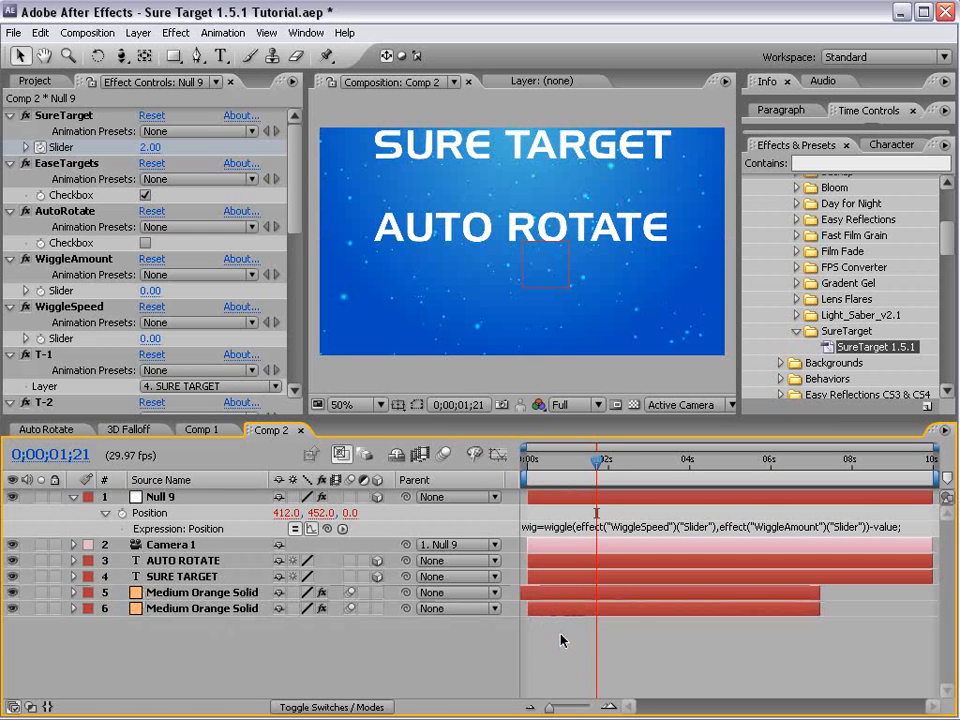
- Move the AUTO ROTATE text layer down to a Y position of 532 and reveal its rotation properties
left_click(183, 563)
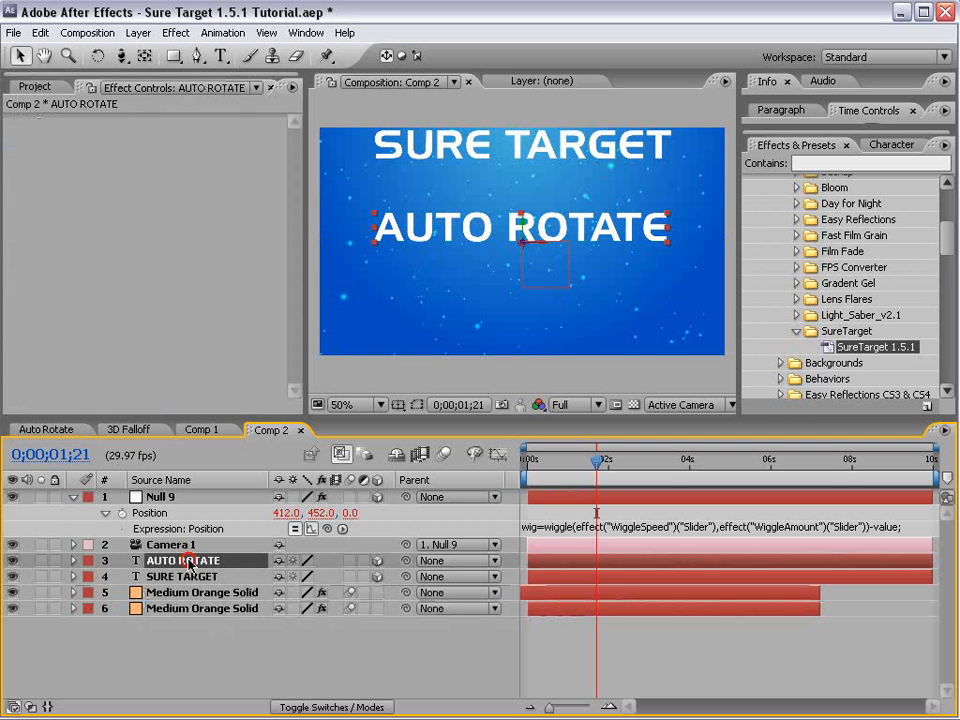
left_click_drag(523, 222, 521, 265)
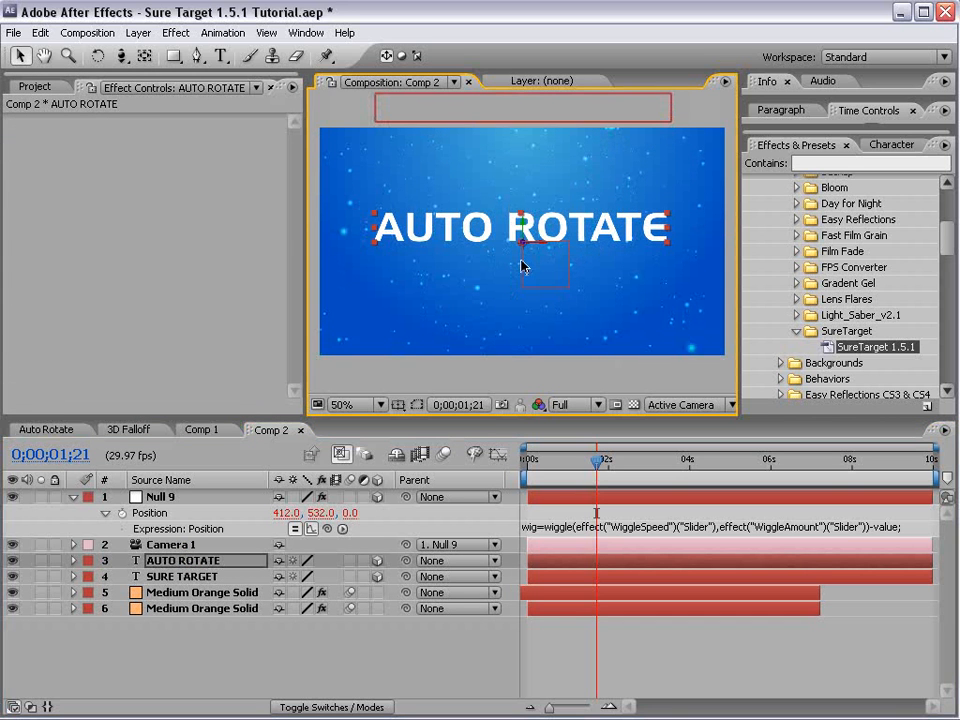
key("r")
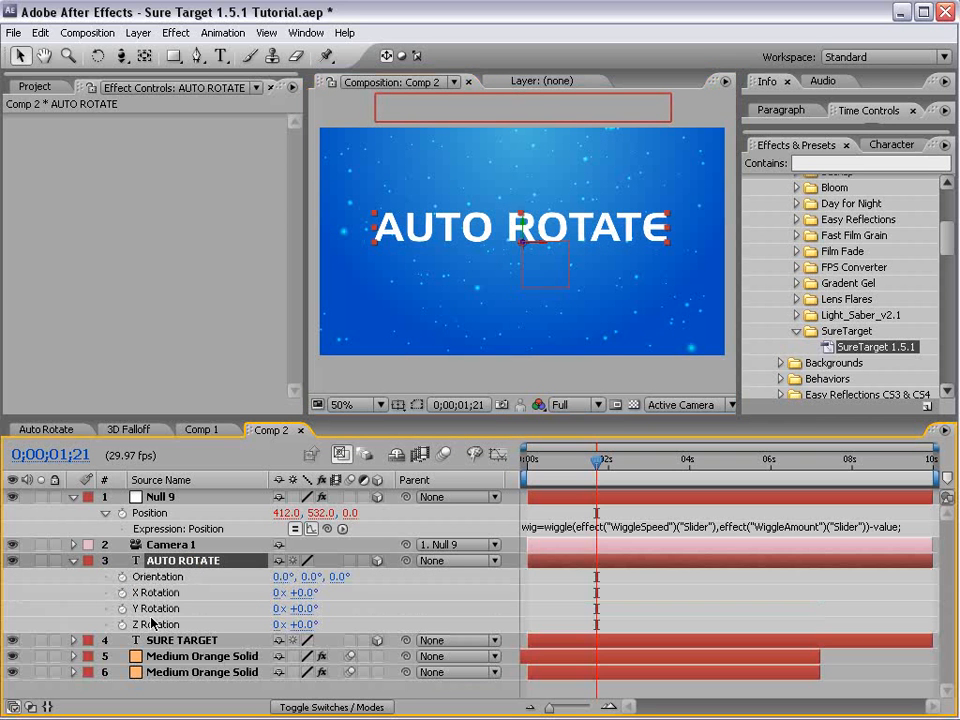
- Expand the AUTO ROTATE layer's full transform properties and examine Orientation and the X, Y and Z Rotation entries
left_click(72, 560)
left_click(72, 560)
left_click(130, 549)
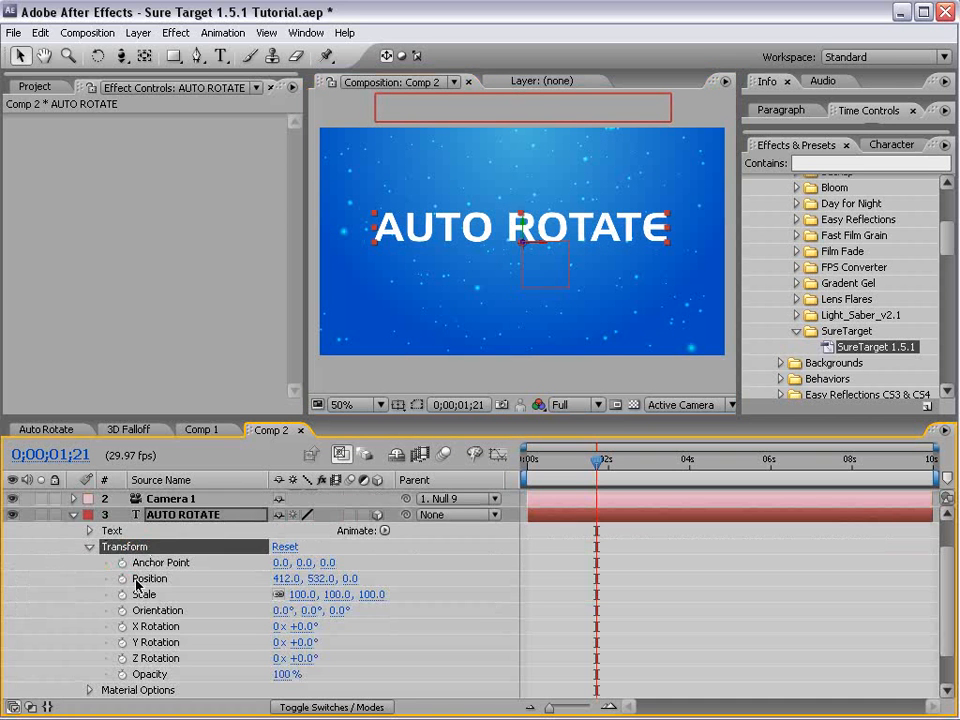
left_click(155, 612)
left_click(155, 627)
left_click(157, 643)
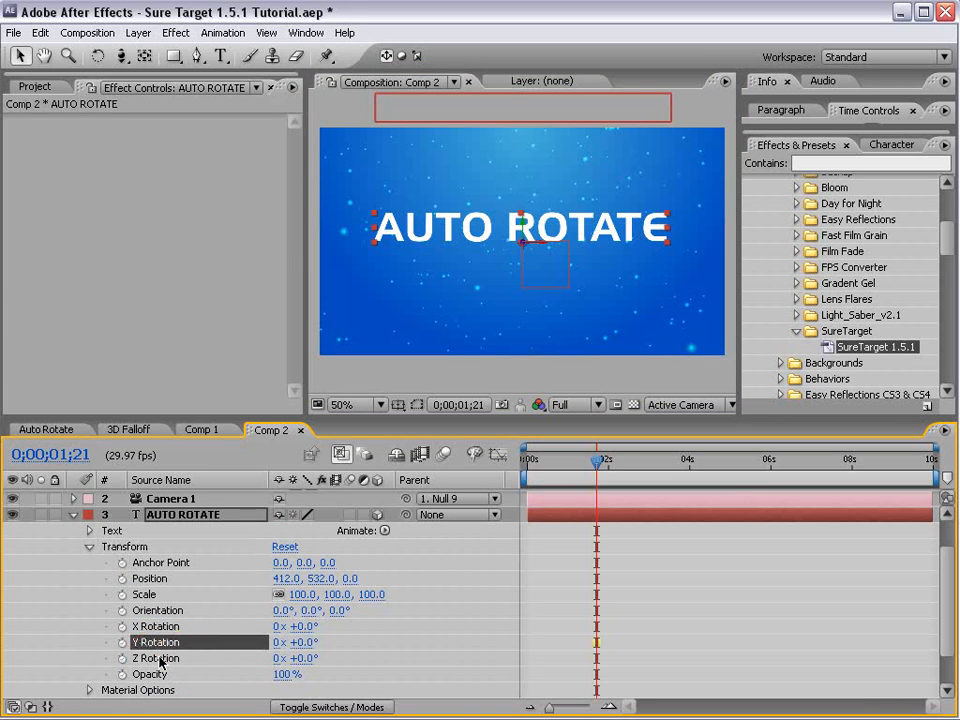
left_click(158, 658)
left_click(165, 610)
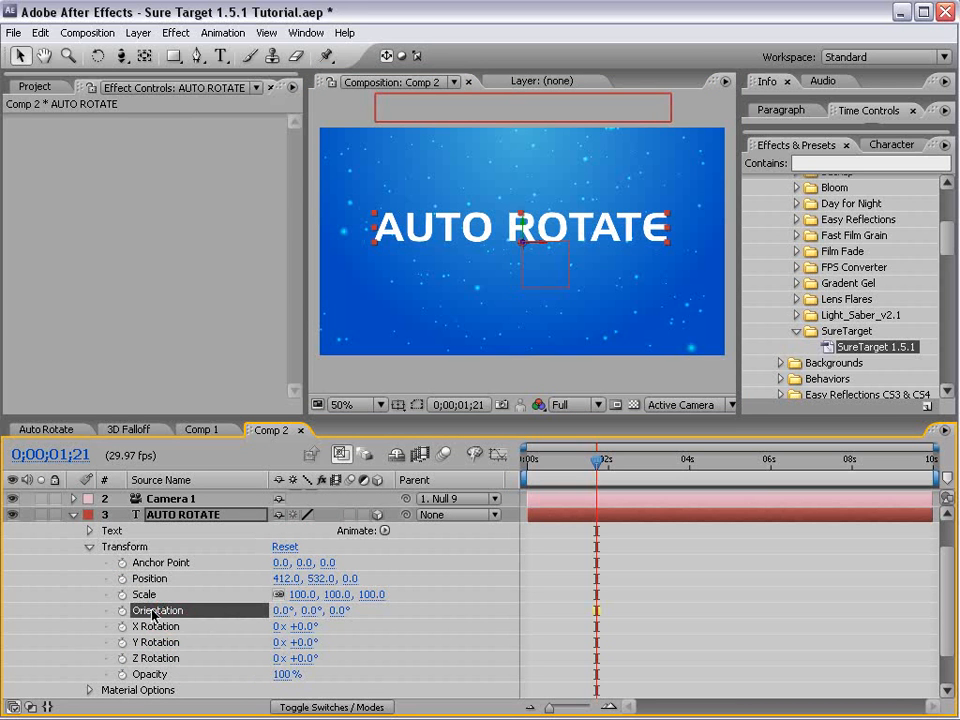
- Rotate the AUTO ROTATE text to a Y orientation of 342°, set its Y Rotation to 137°, and scrub the move
left_click(97, 57)
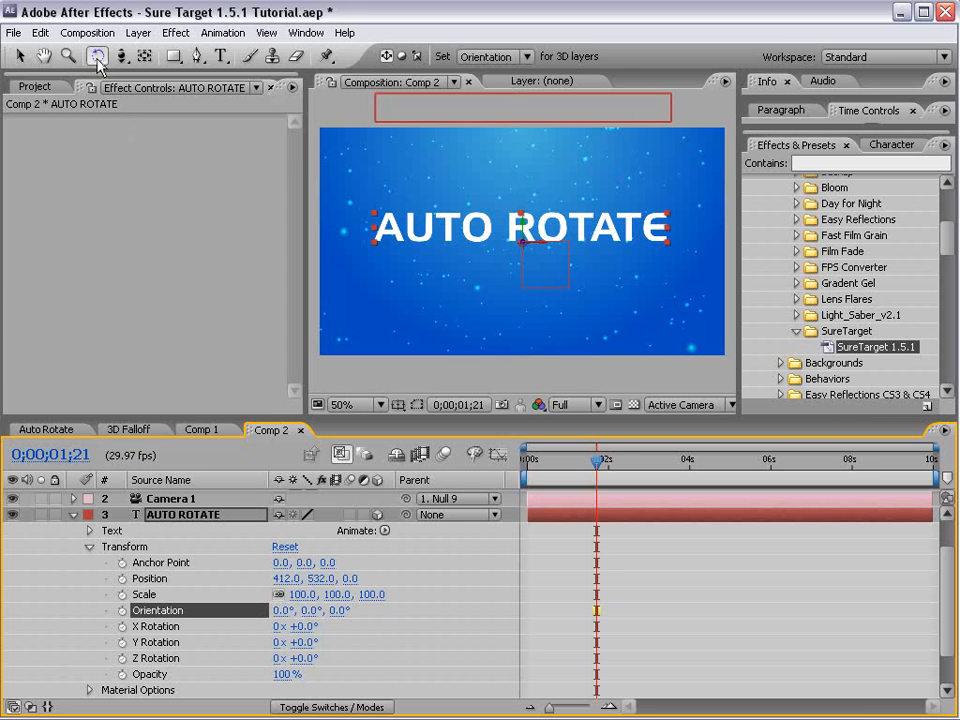
left_click_drag(523, 230, 515, 239)
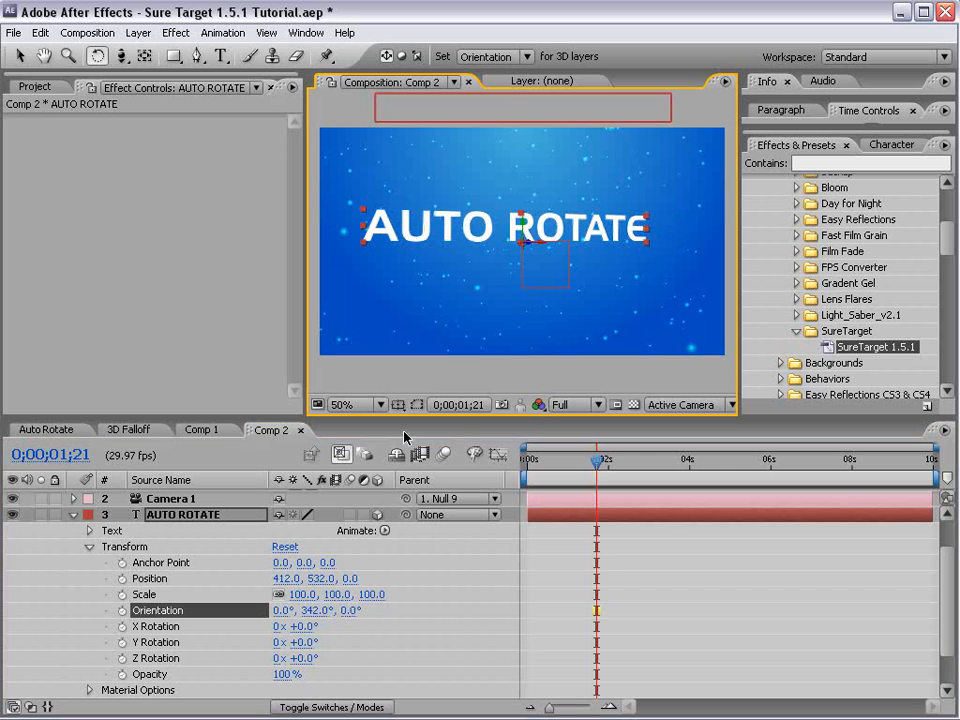
left_click(290, 631)
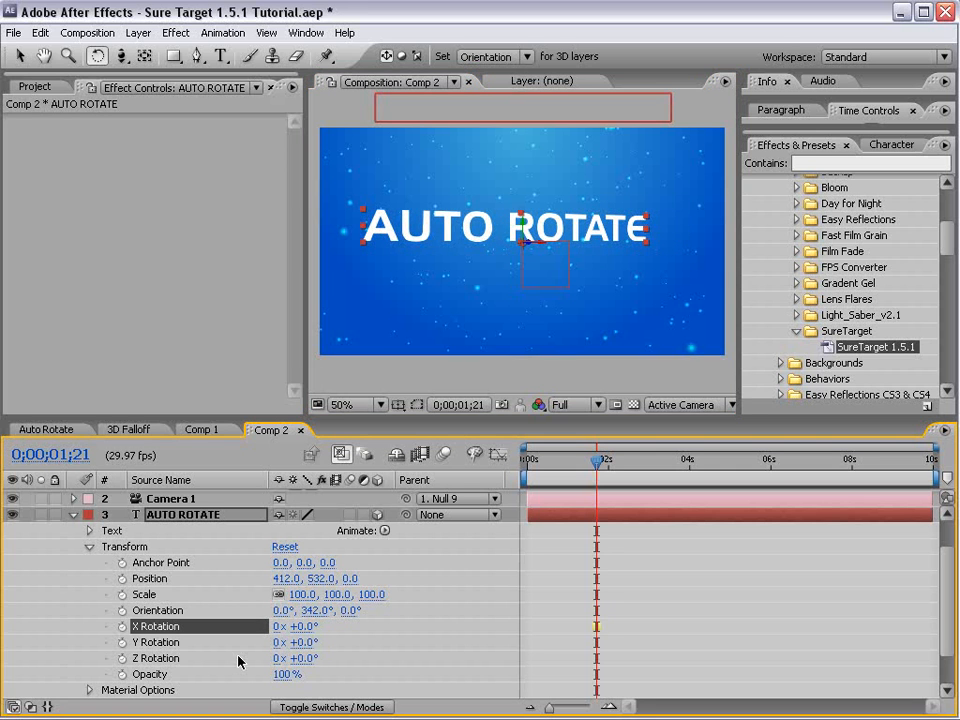
left_click_drag(300, 642, 436, 643)
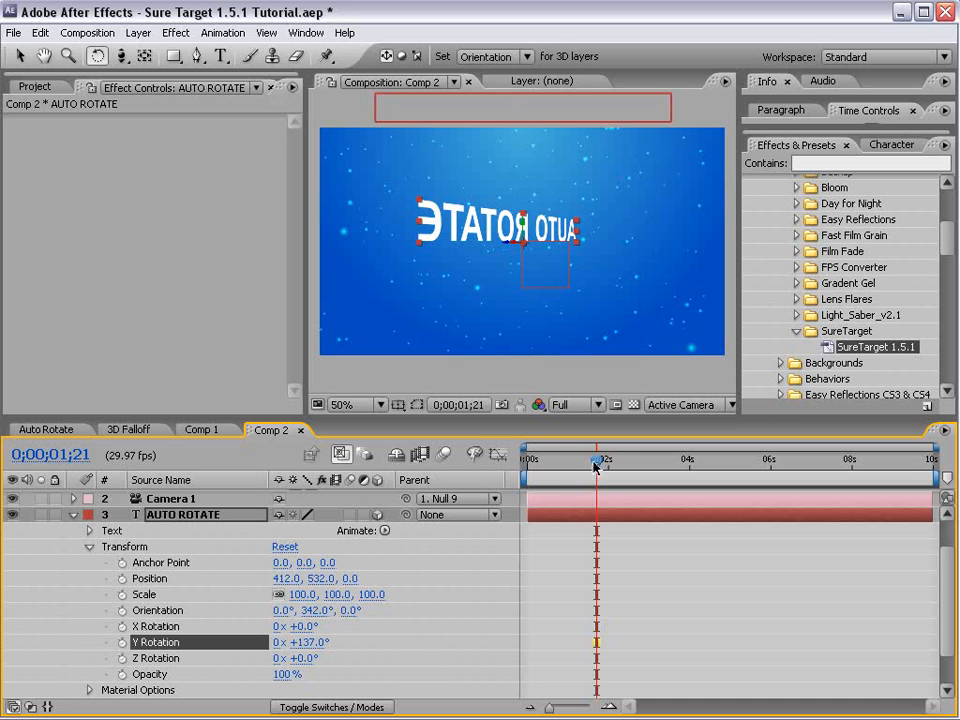
mouse_move(596, 466)
left_mouse_down()
mouse_move(540, 472)
mouse_move(598, 487)
left_mouse_up()
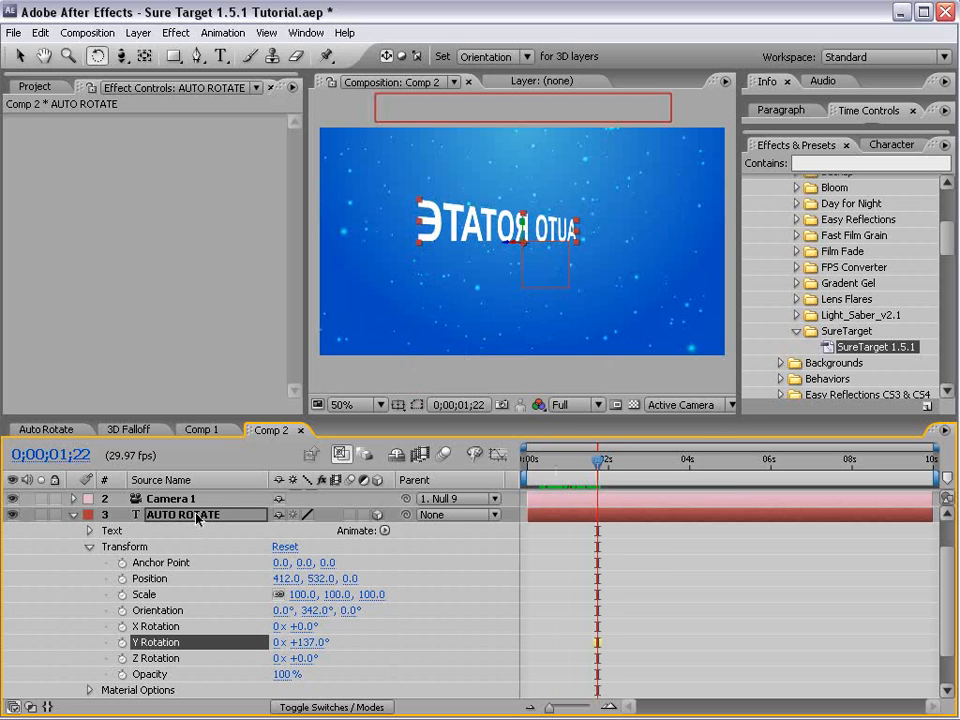
- Turn on AutoRotate for the null, reveal its animated properties, and scrub through the move
scroll(553, 518, "up", 3)
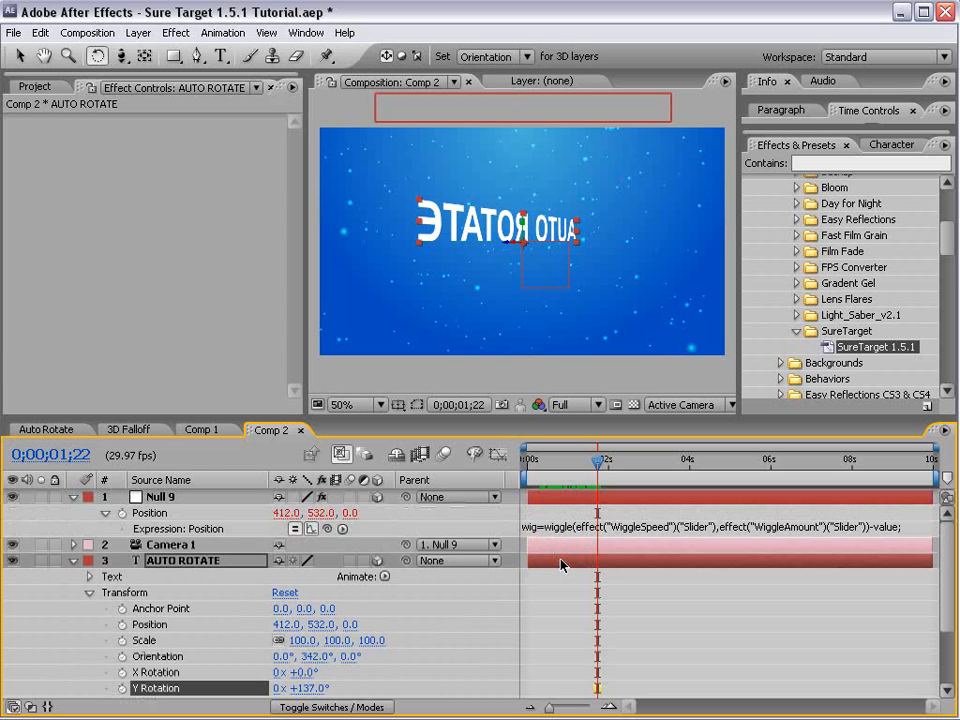
left_click(160, 497)
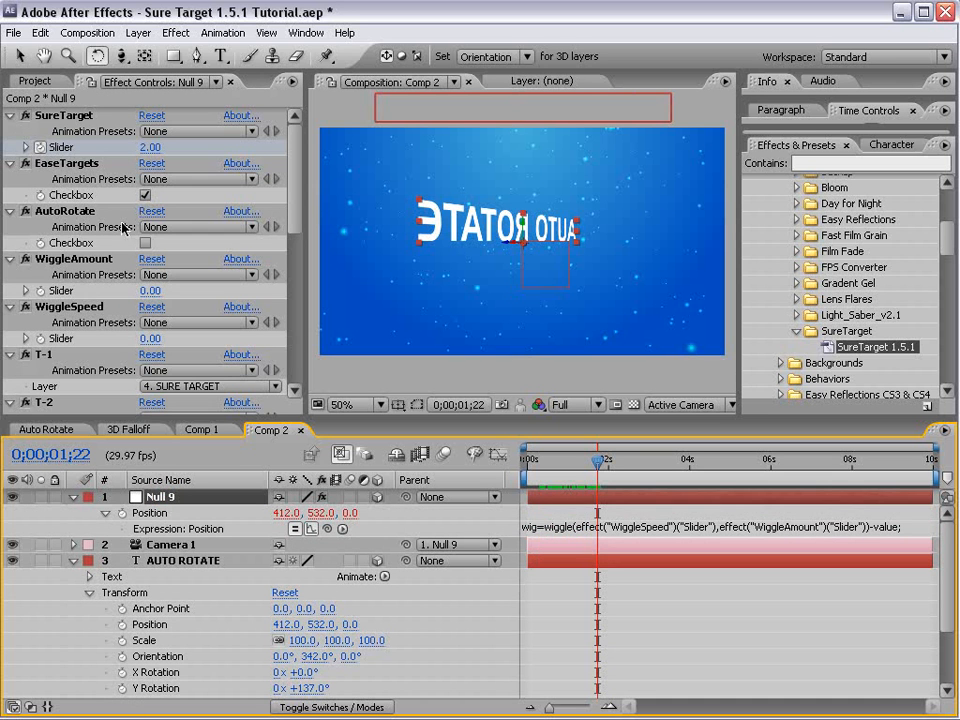
left_click(62, 211)
left_click(145, 243)
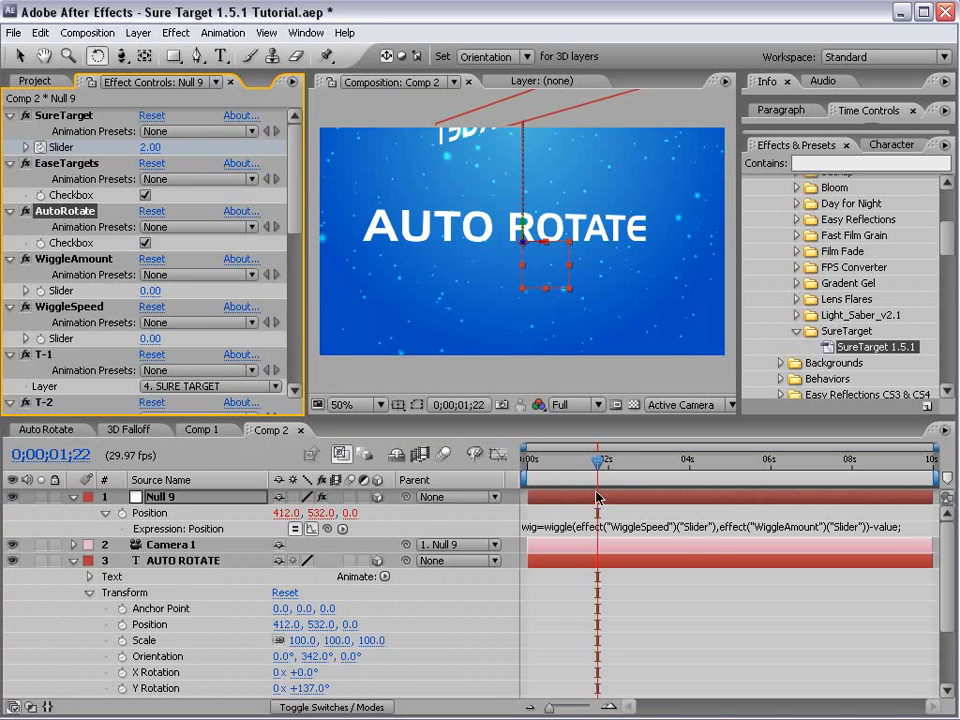
key("u")
mouse_move(597, 462)
left_mouse_down()
mouse_move(544, 467)
mouse_move(597, 486)
left_mouse_up()
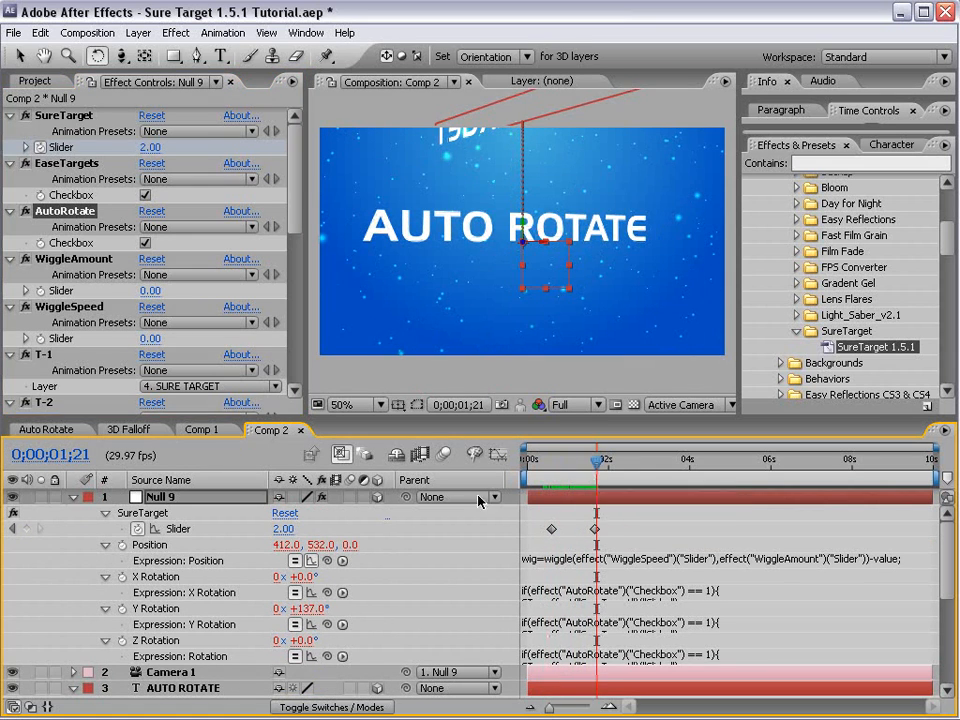
- Turn the AUTO ROTATE text to a Y orientation of 28° with the Rotation tool and scrub the camera move
left_click(408, 233)
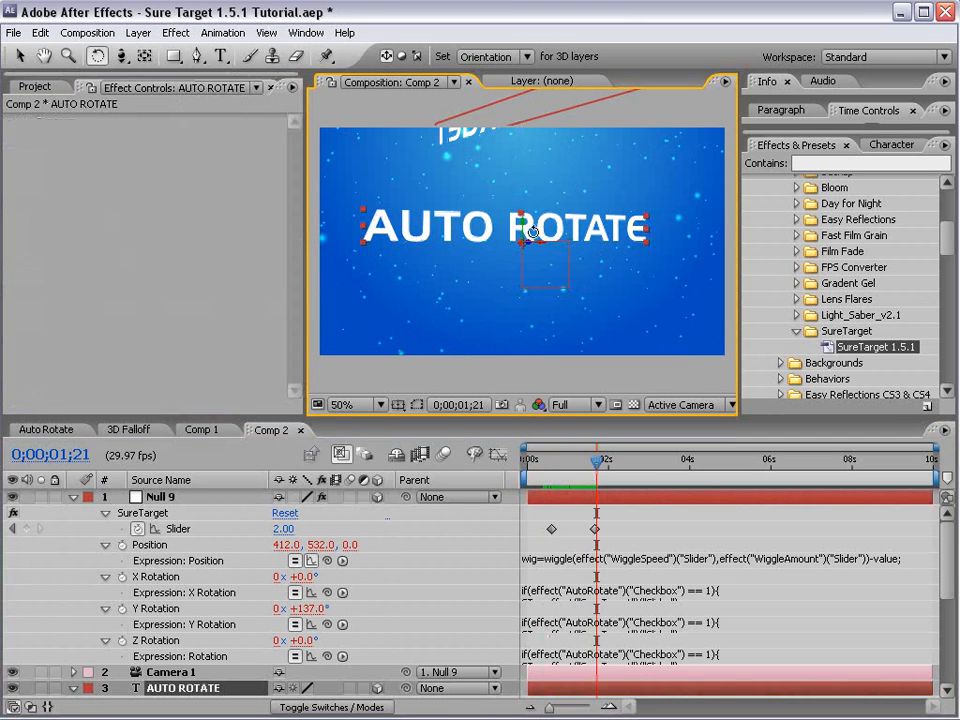
left_click_drag(521, 224, 493, 236)
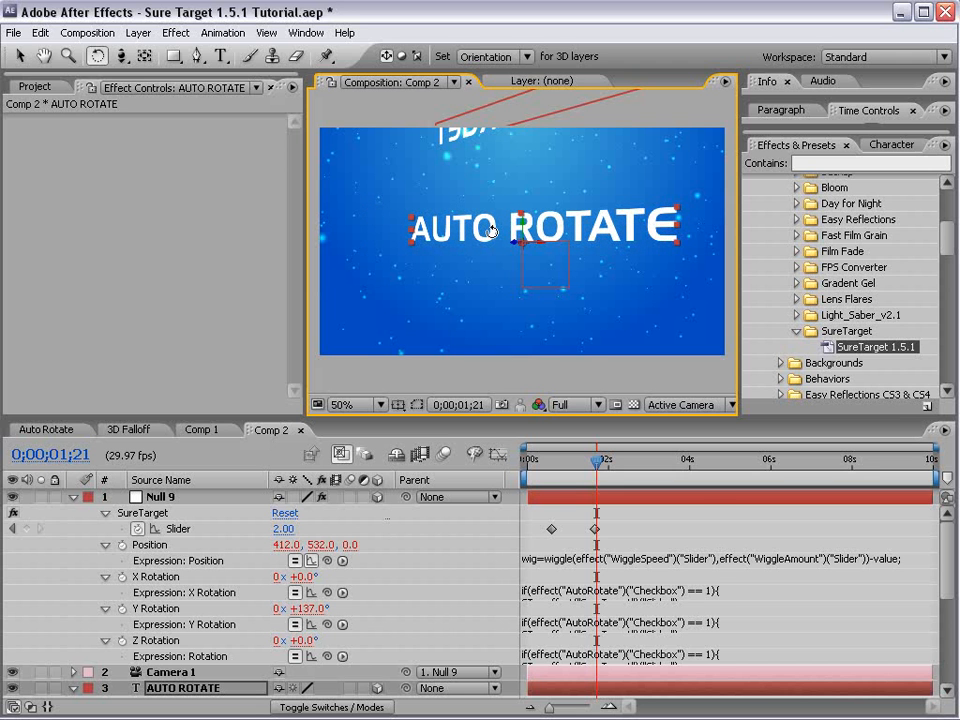
left_click_drag(540, 462, 594, 483)
- Set the AUTO ROTATE layer's Y Rotation to 1 x +137° and play a preview of the move
scroll(540, 480, "down", 4)
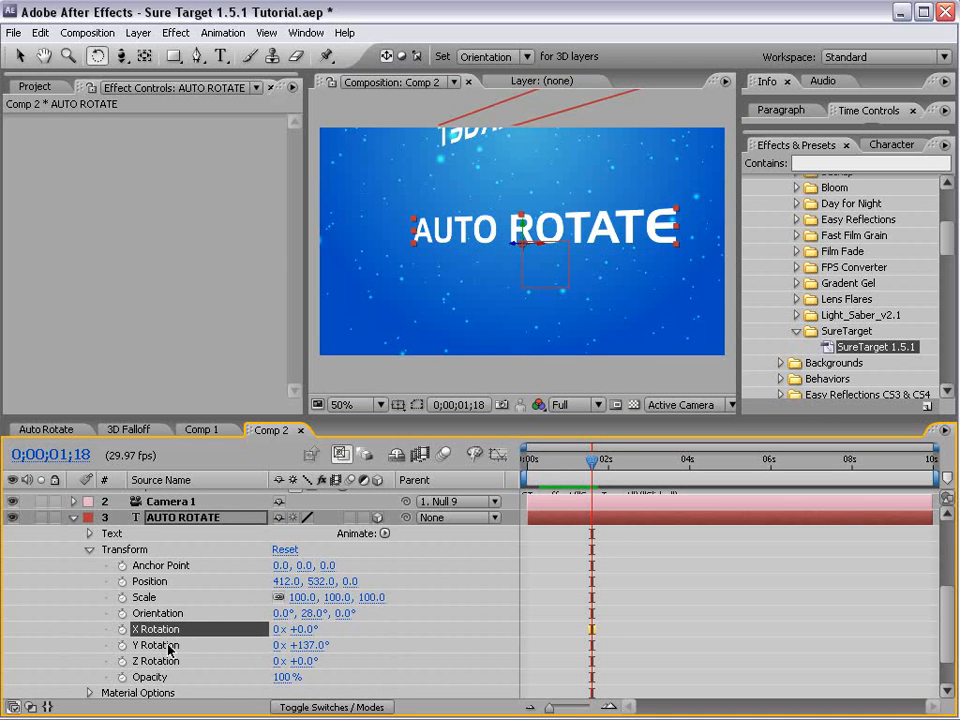
left_click(617, 544)
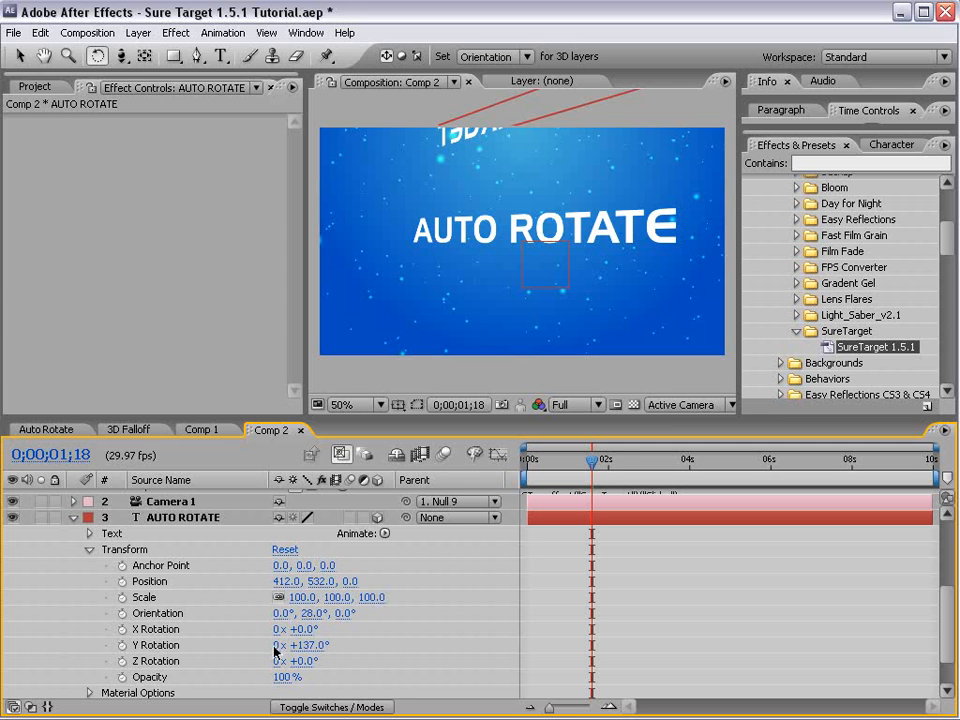
left_click(238, 648)
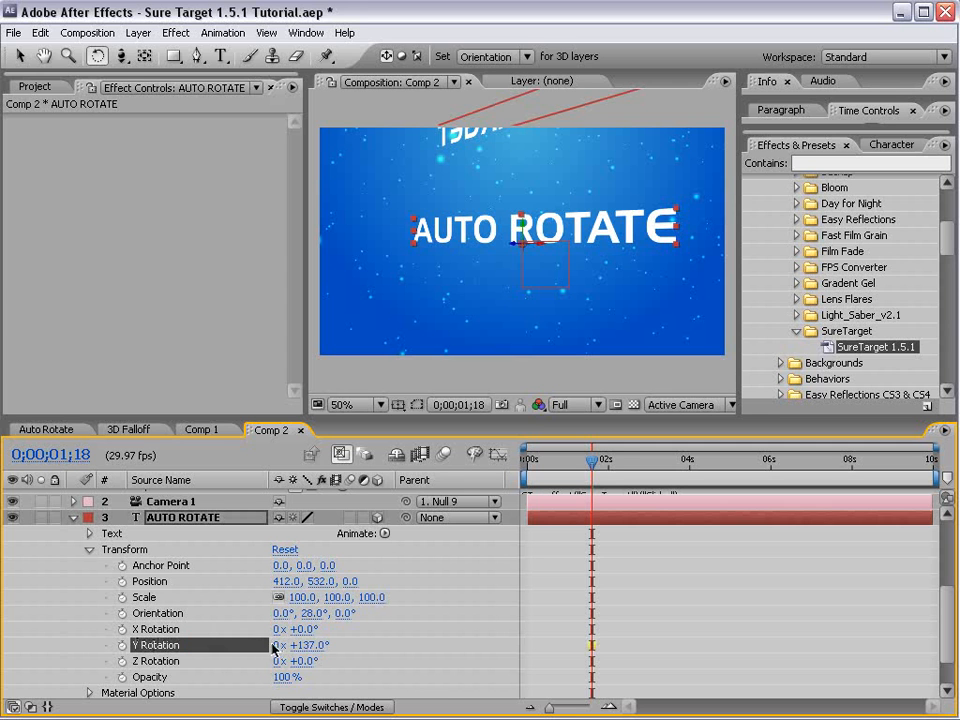
left_click(275, 646)
type("1")
key("Return")
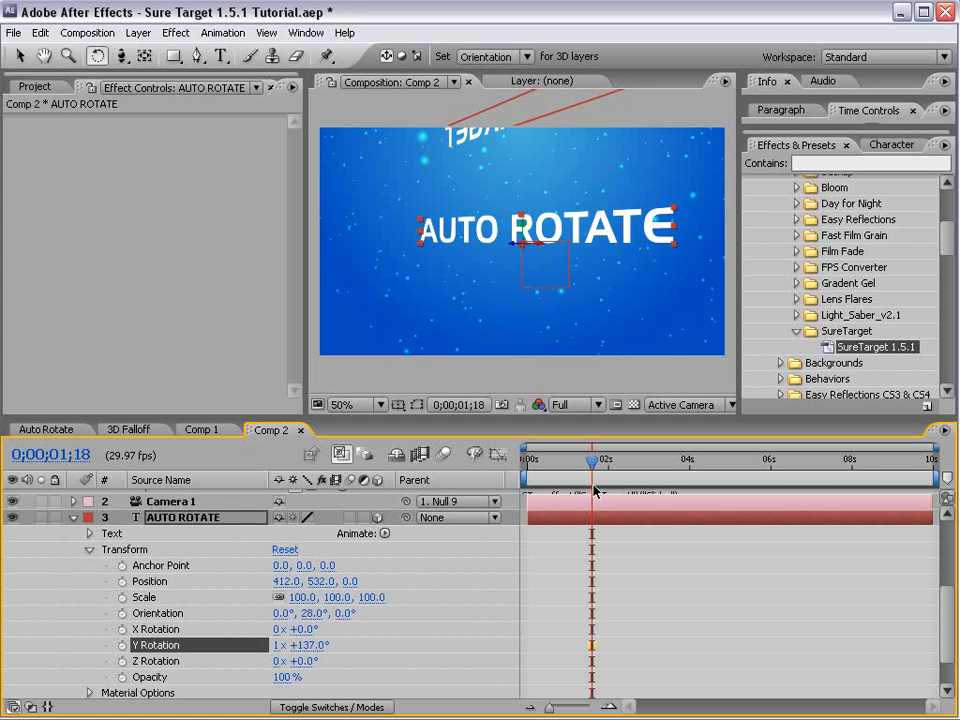
key("KP_0")
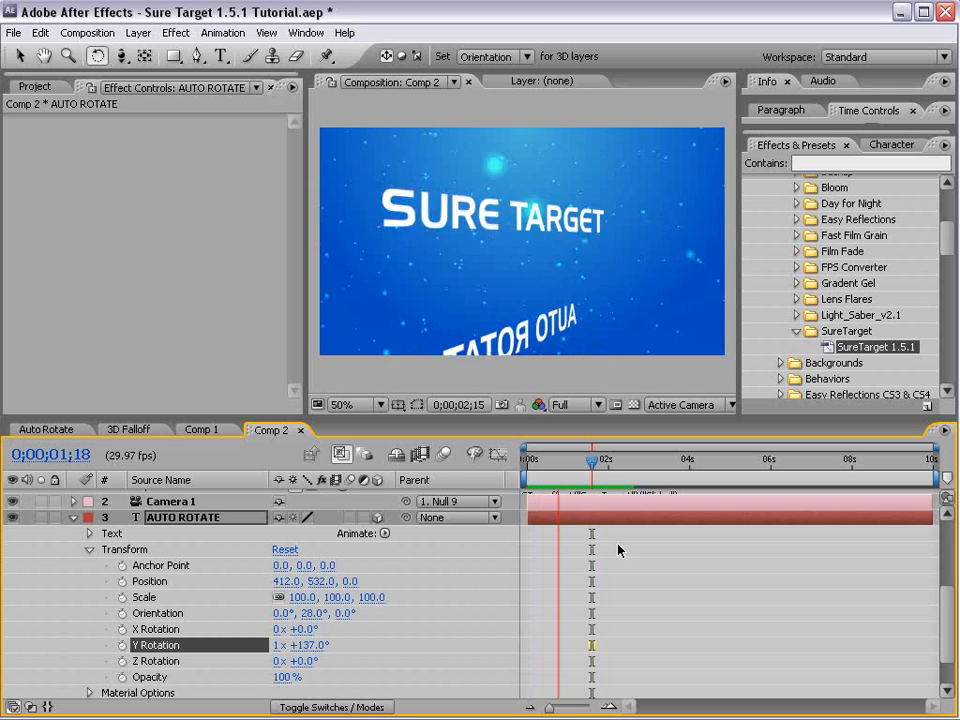
key("space")
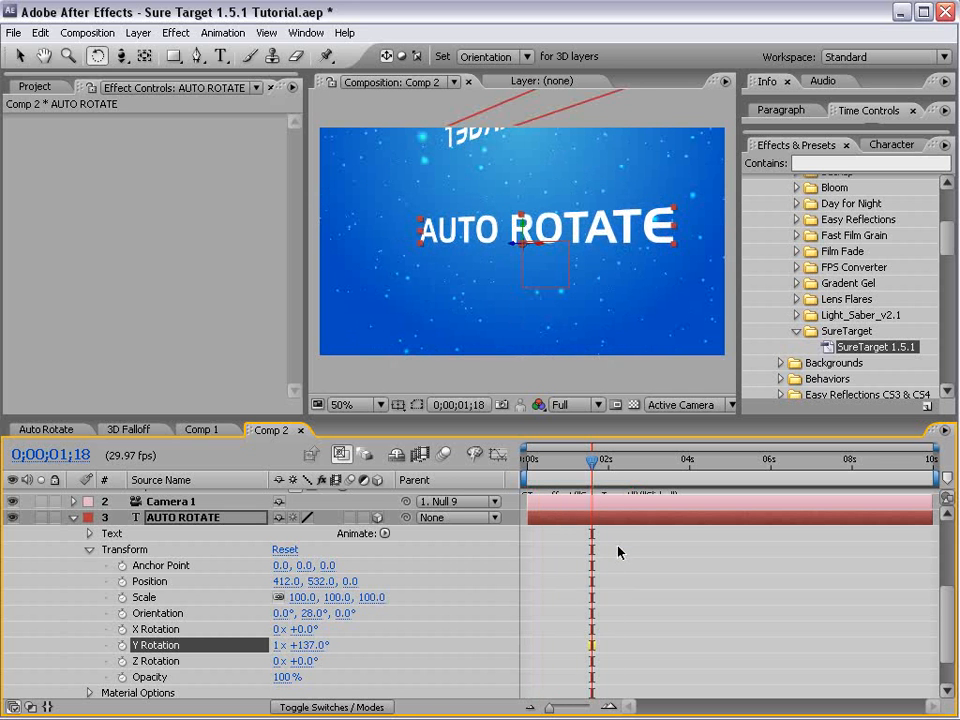
- Collapse all layer properties and enable motion blur for both text layers and the composition
key("e")
key("e")
scroll(602, 579, "up", 3)
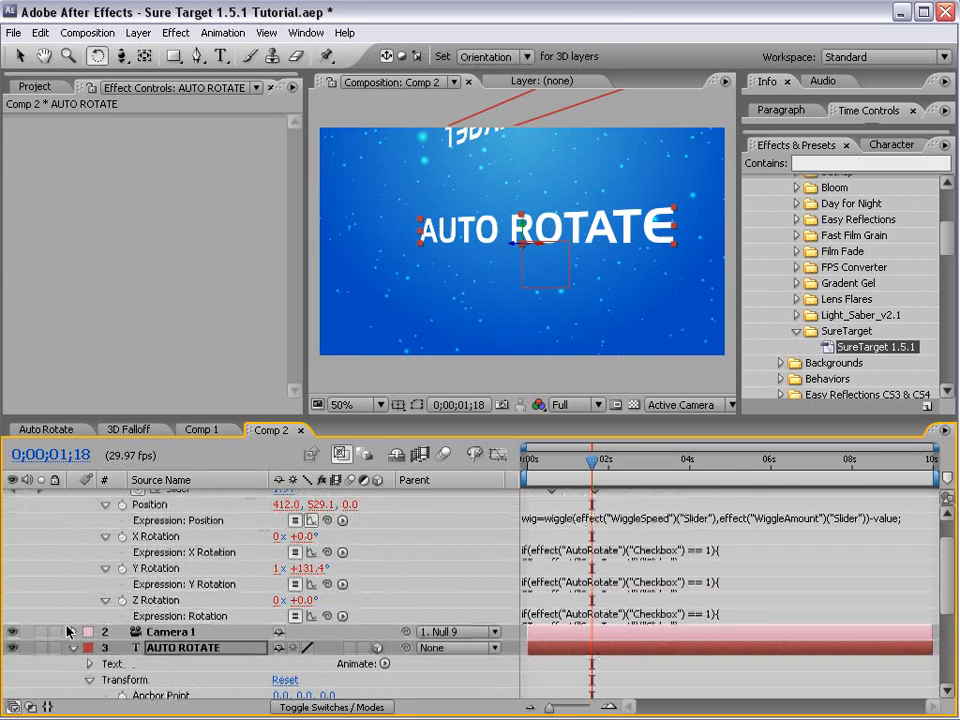
key("ctrl+a")
key("ctrl+grave")
left_click(321, 606)
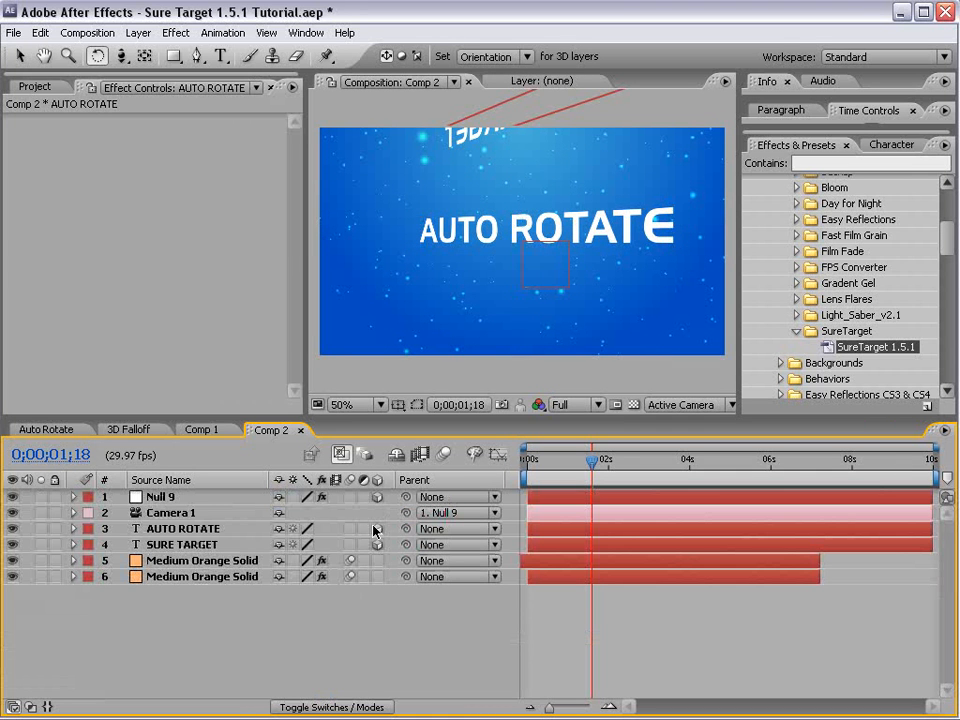
left_click_drag(350, 528, 350, 545)
left_click(443, 453)
left_click(593, 636)
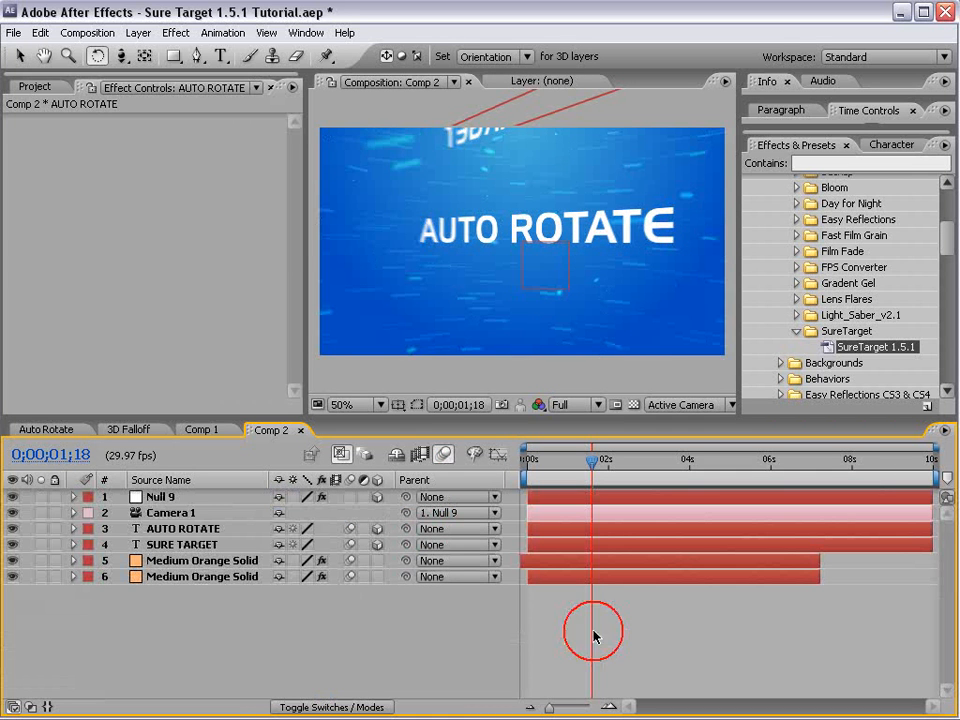
- Add the expression wiggle(.2,200) to Camera 1's Position and preview the camera move
left_click(180, 513)
key("p")
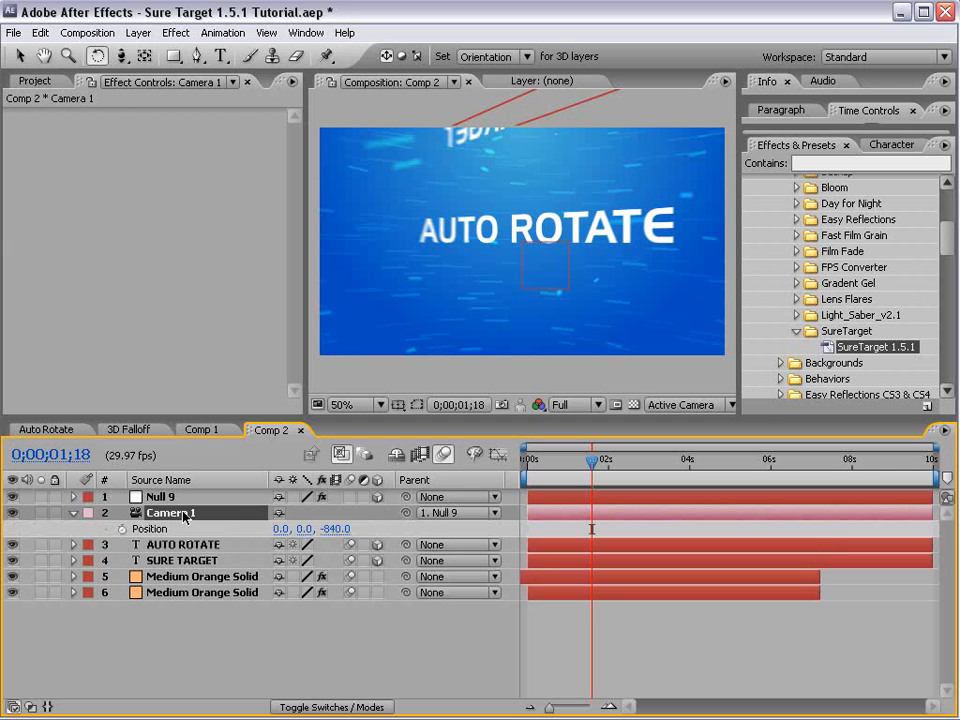
left_click(121, 530, "alt")
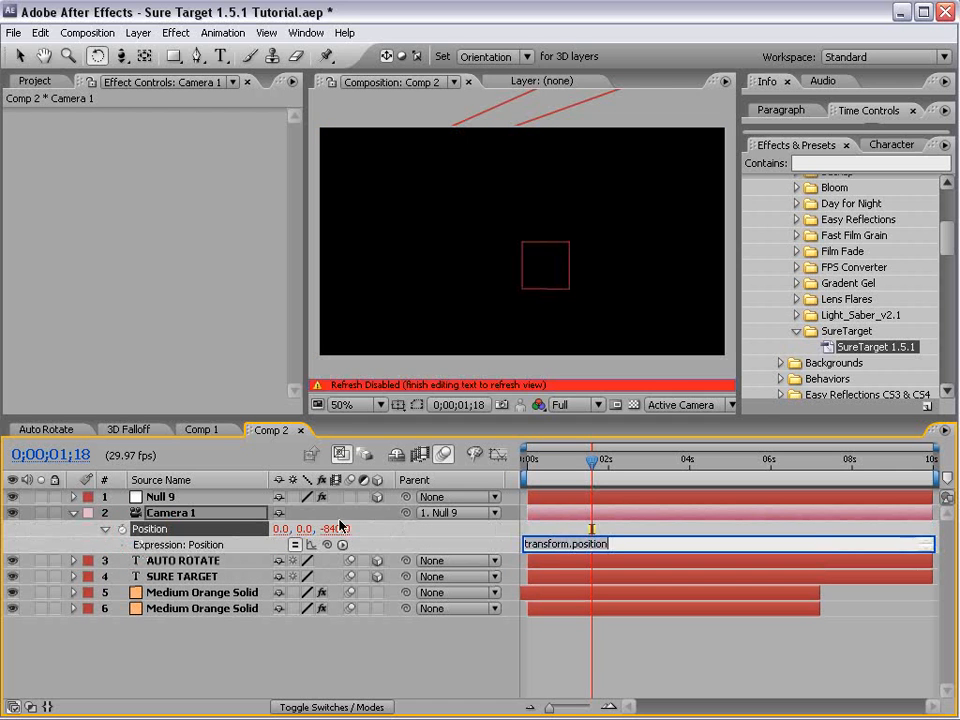
type("wiggle")
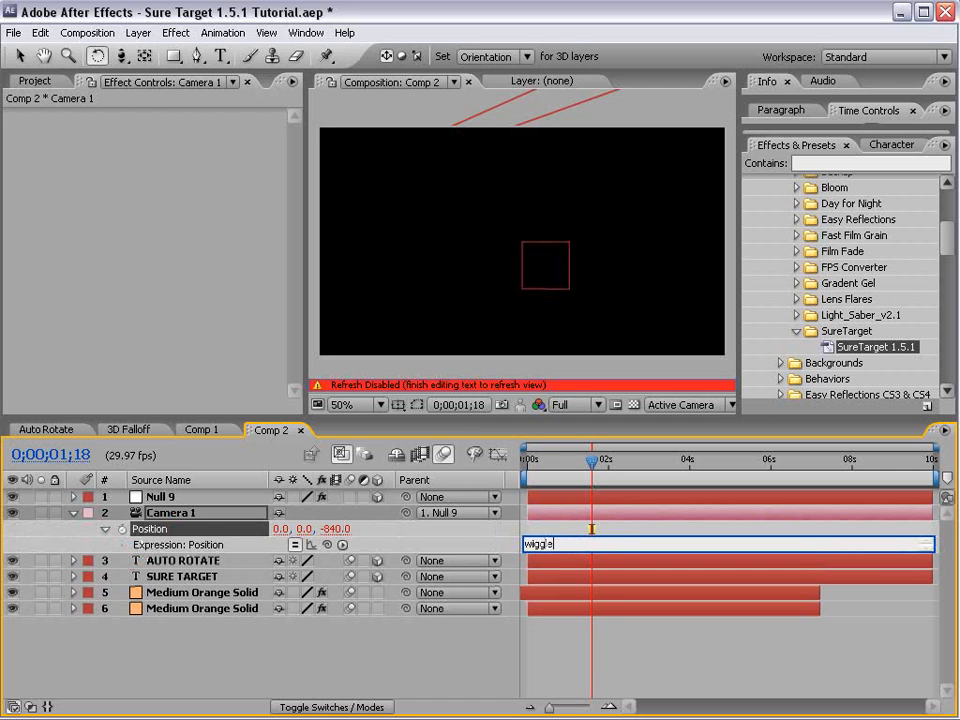
type("(.2")
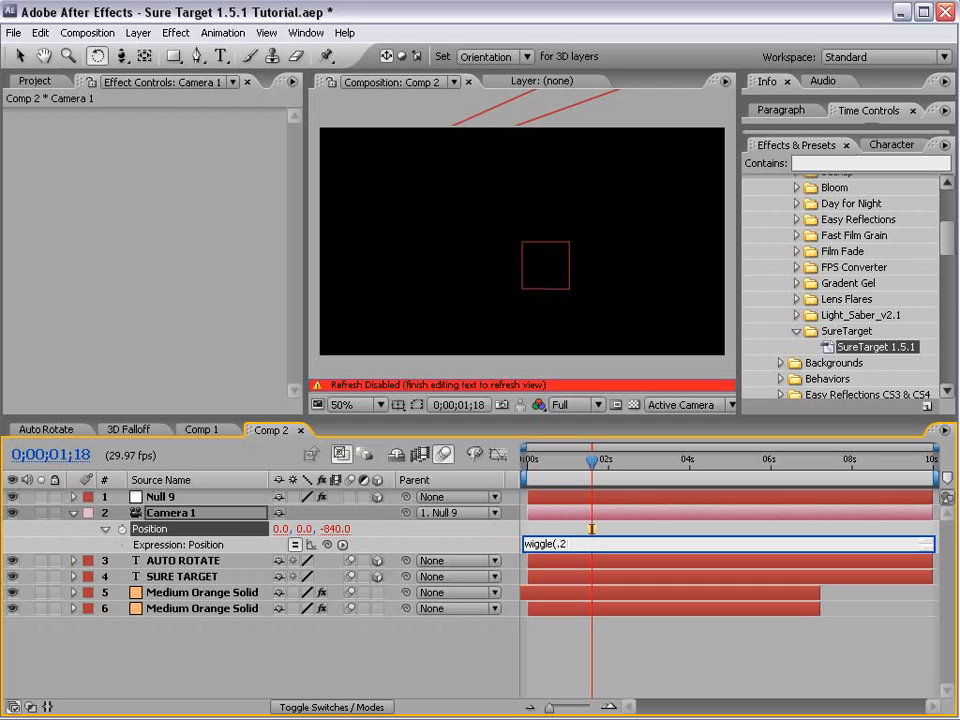
type(",200)")
left_click(583, 323)
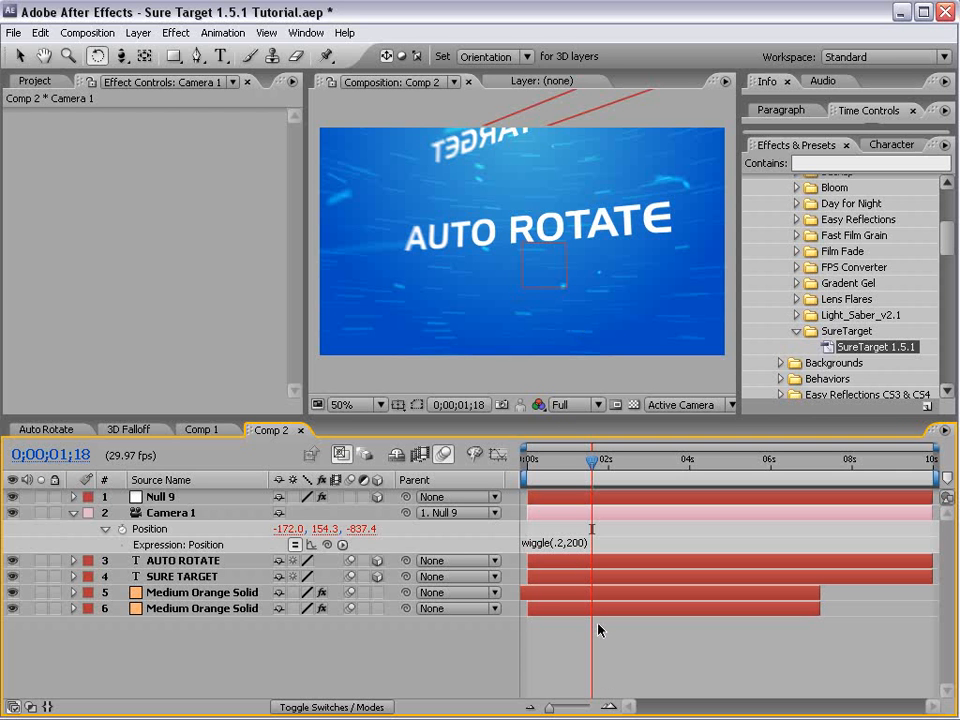
key("space")
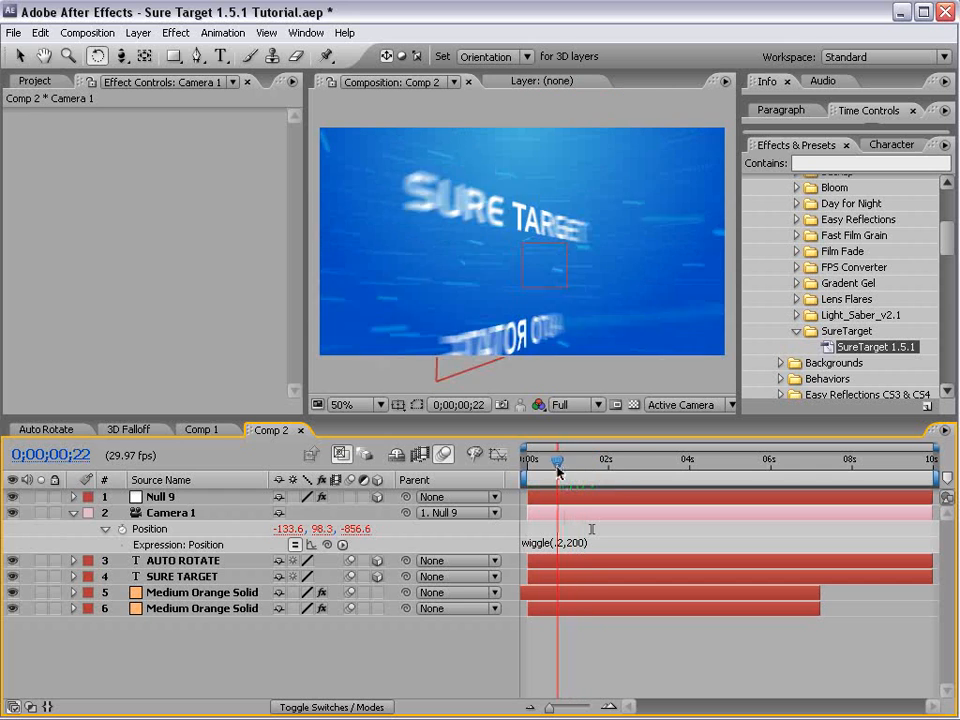
left_click(578, 404)
left_click(580, 441)
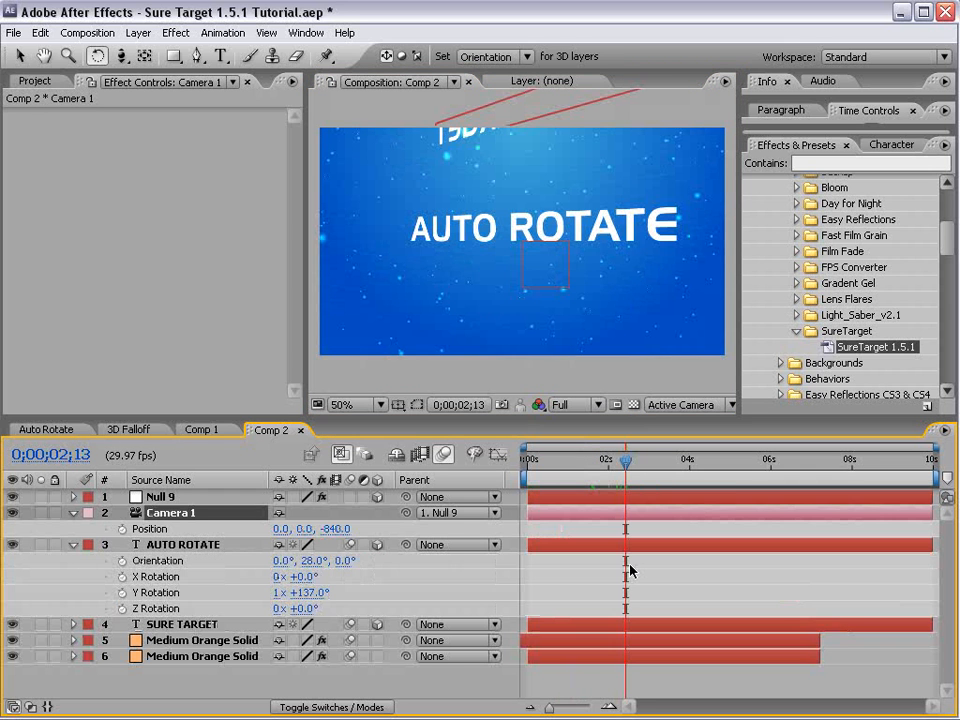
- Set the AUTO ROTATE layer's Y orientation to 0°
left_click(155, 564)
left_click(312, 561)
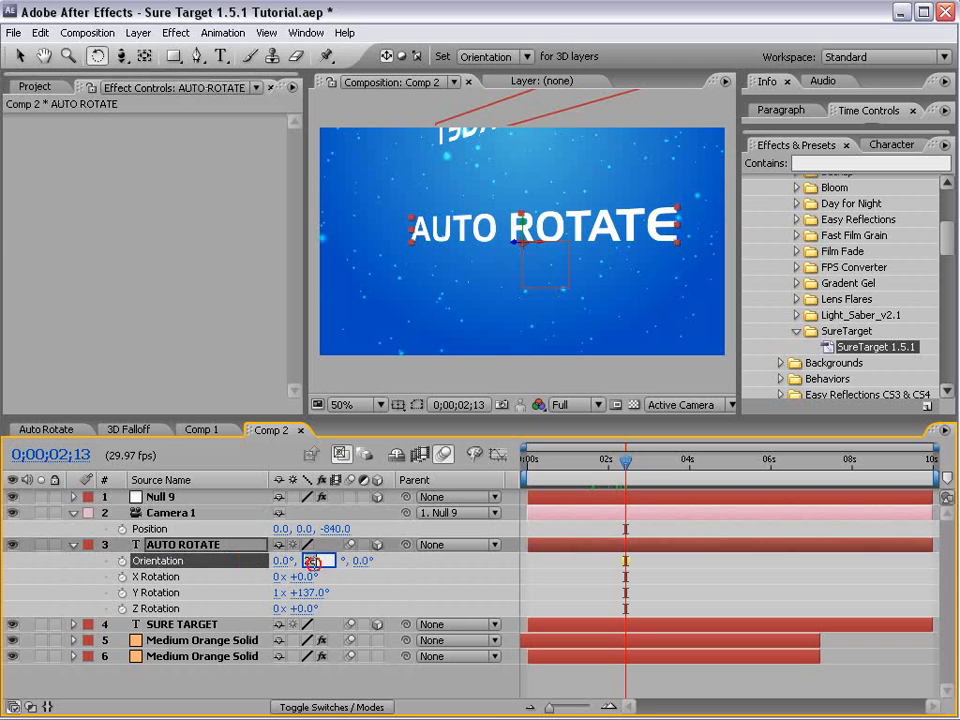
type("0")
key("Return")
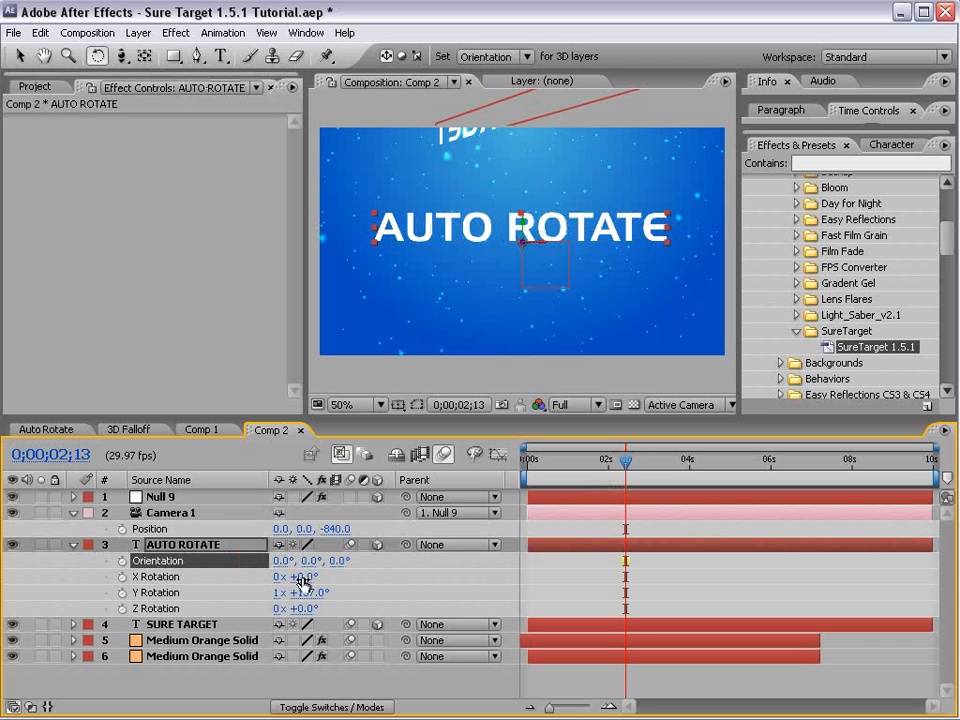
- Set the AUTO ROTATE layer's X Rotation to 171°, Z Rotation to 41° and Y Rotation to 0 x +137°
left_click_drag(302, 578, 338, 558)
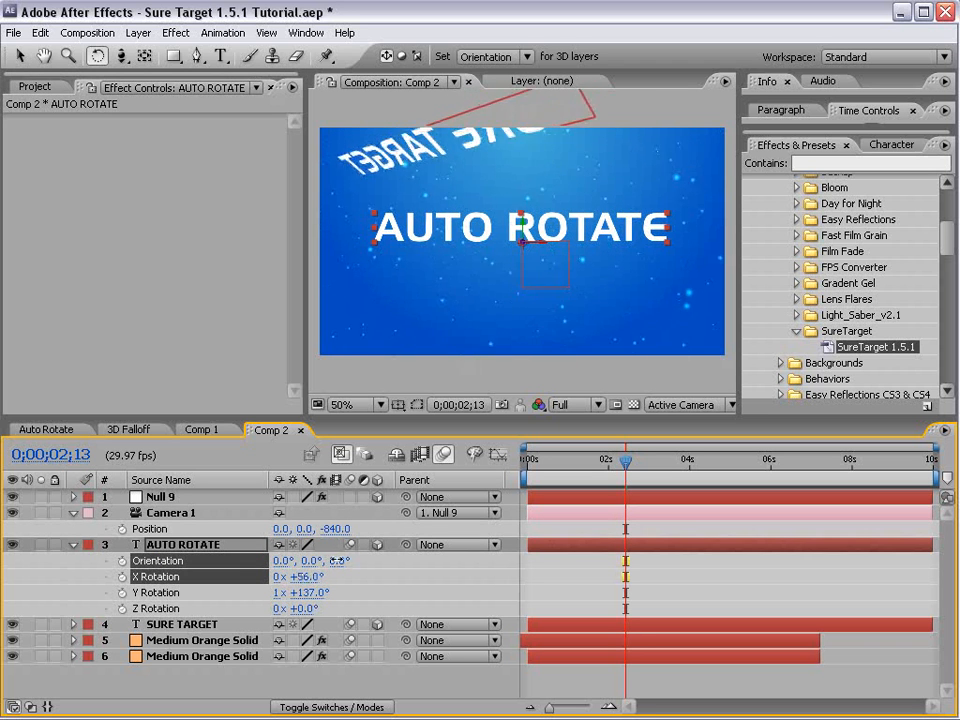
left_click_drag(306, 609, 266, 613)
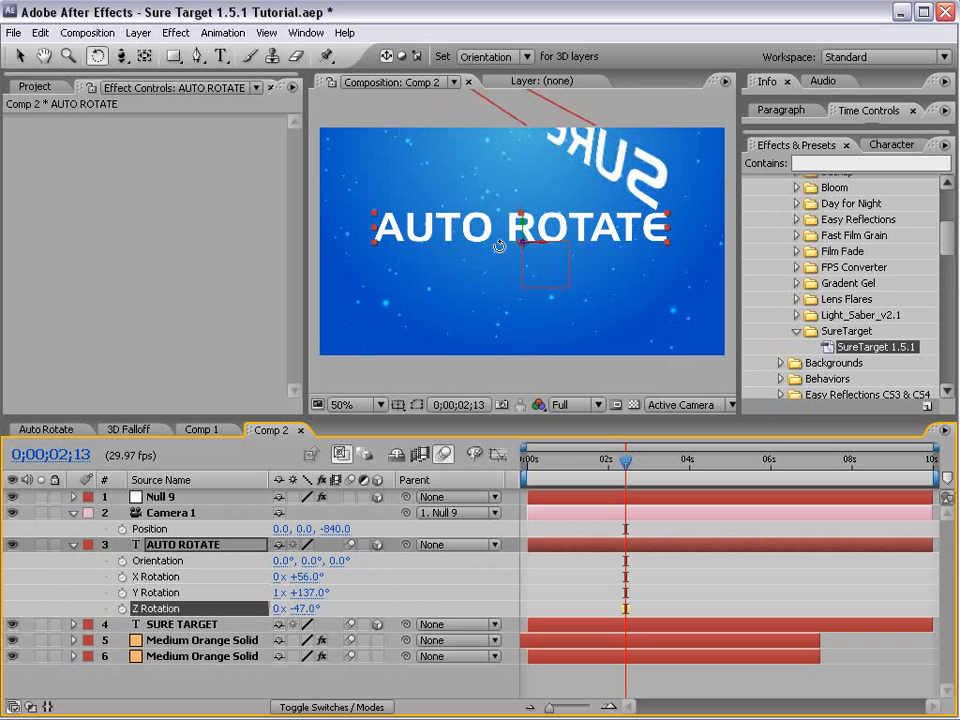
key("v")
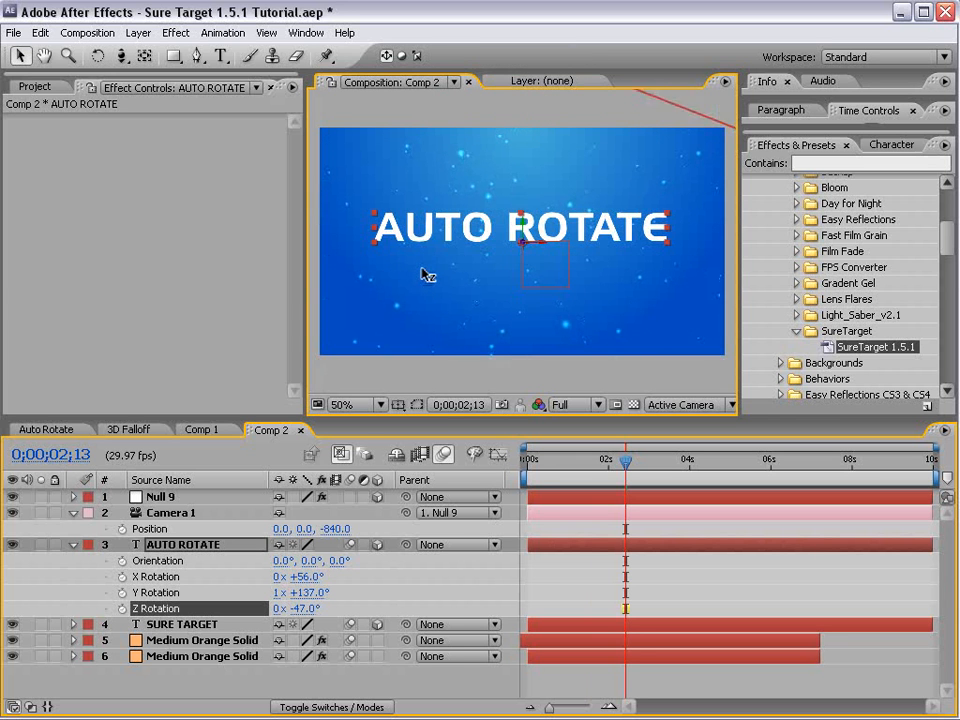
key("j")
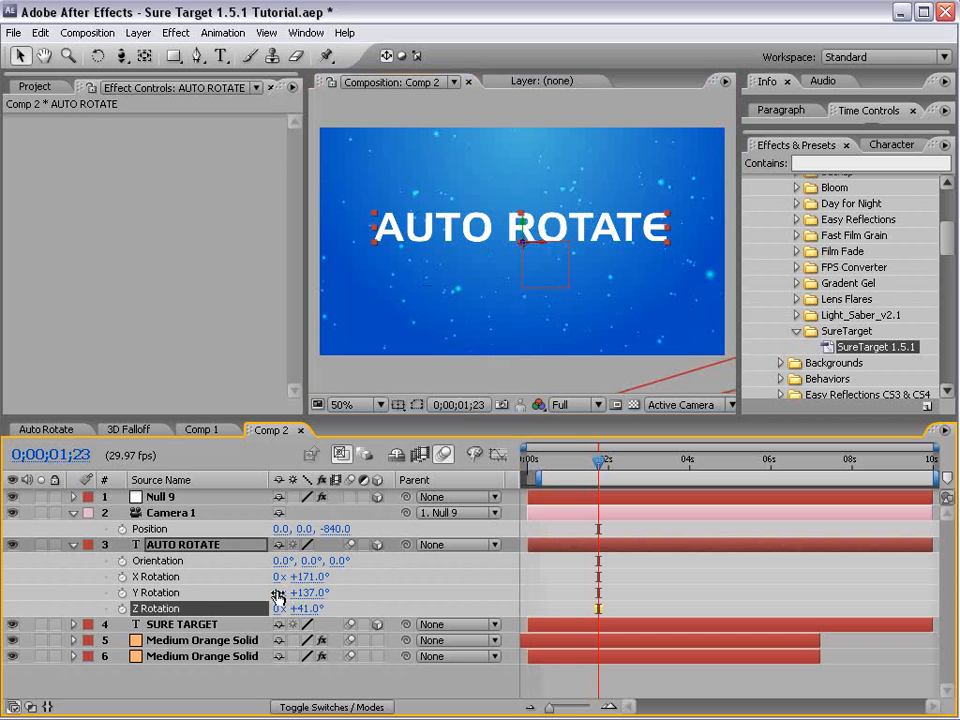
left_click(278, 593)
type("1")
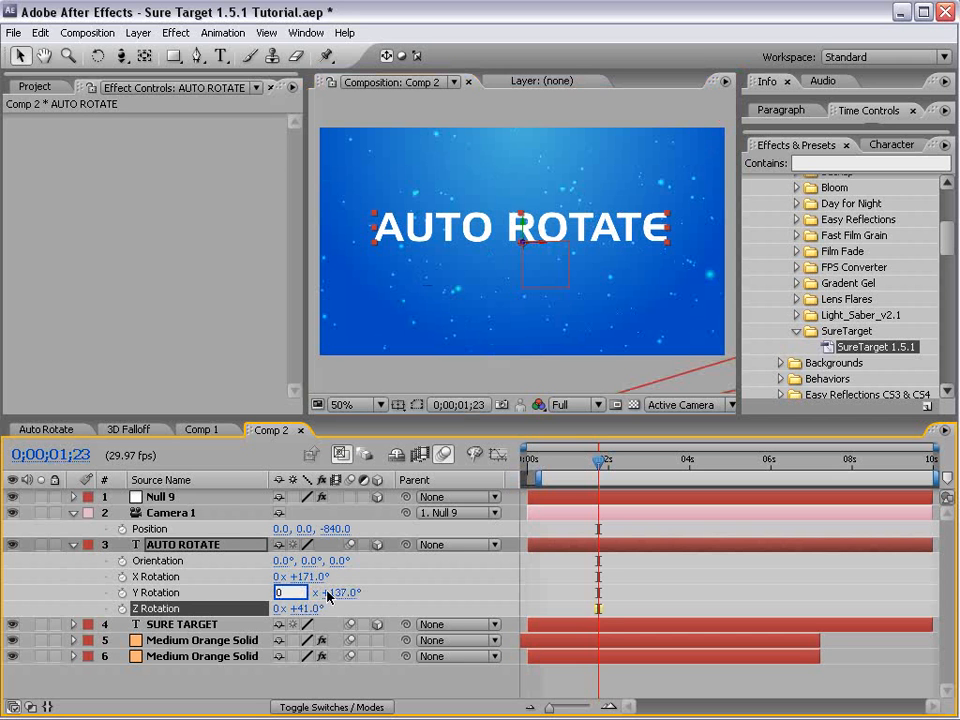
key("Return")
left_click(640, 559)
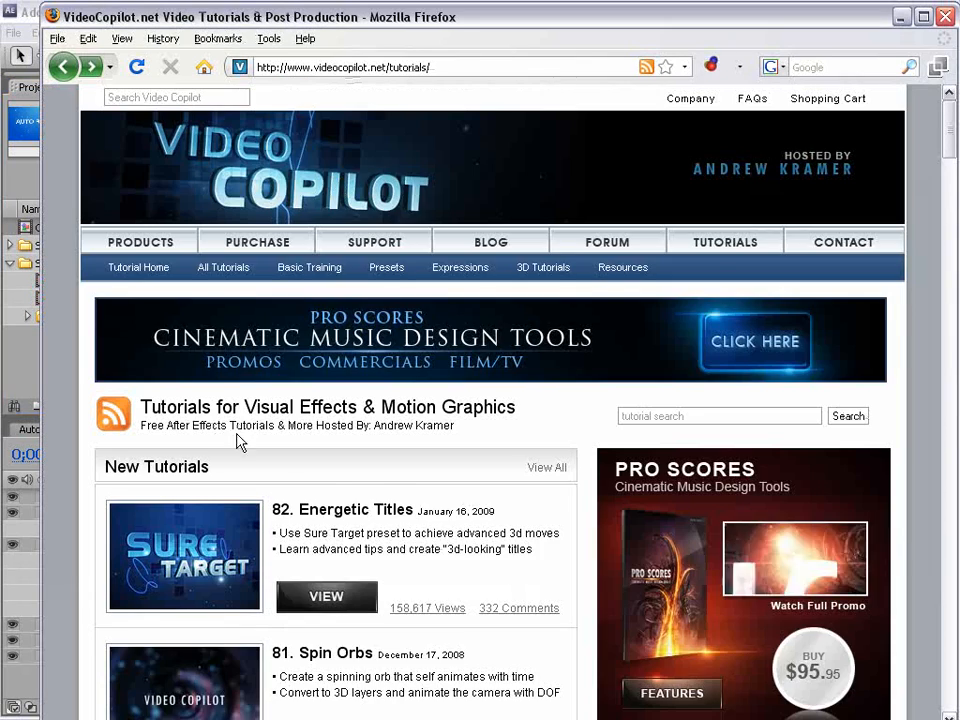
- Look up the 3D Falloff entry on the Video Copilot tutorials page in Firefox and return to After Effects
scroll(240, 439, "down", 5)
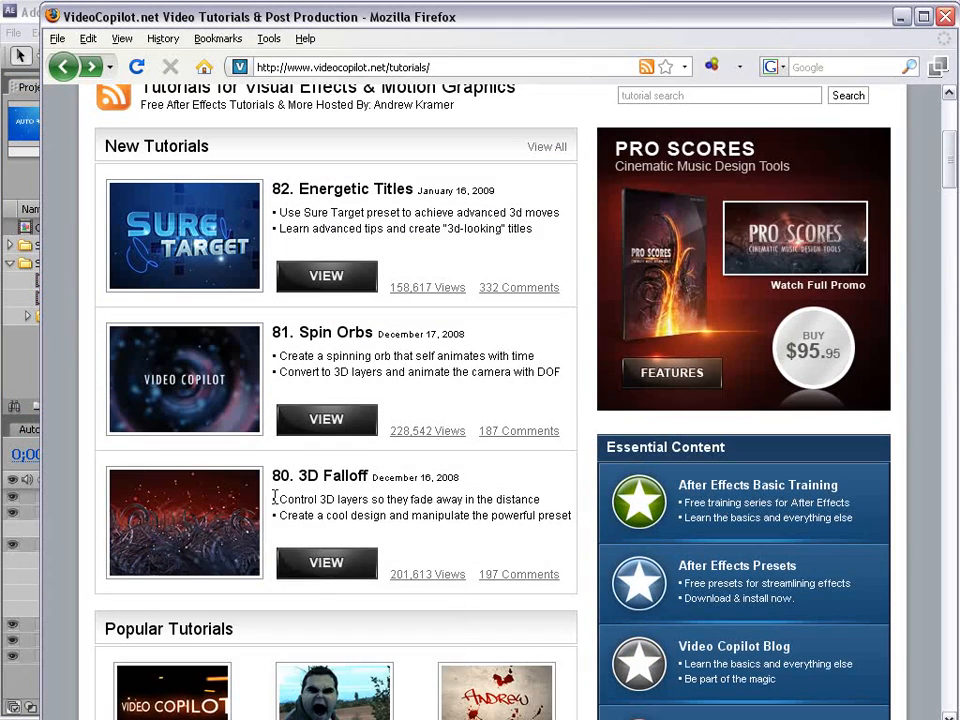
left_click_drag(349, 515, 366, 513)
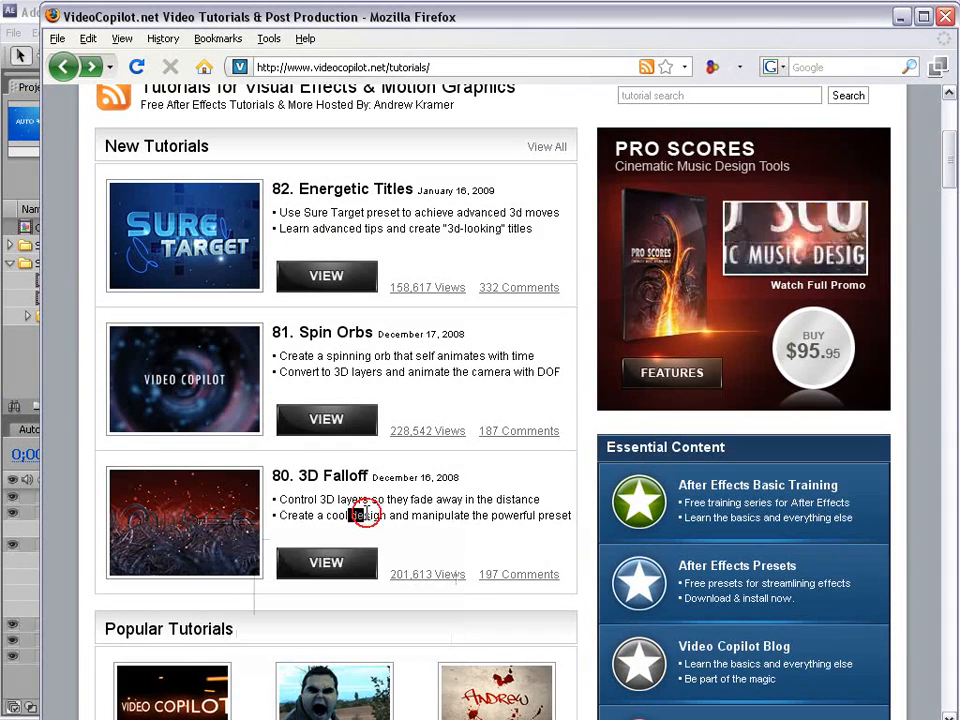
key("alt+Tab")
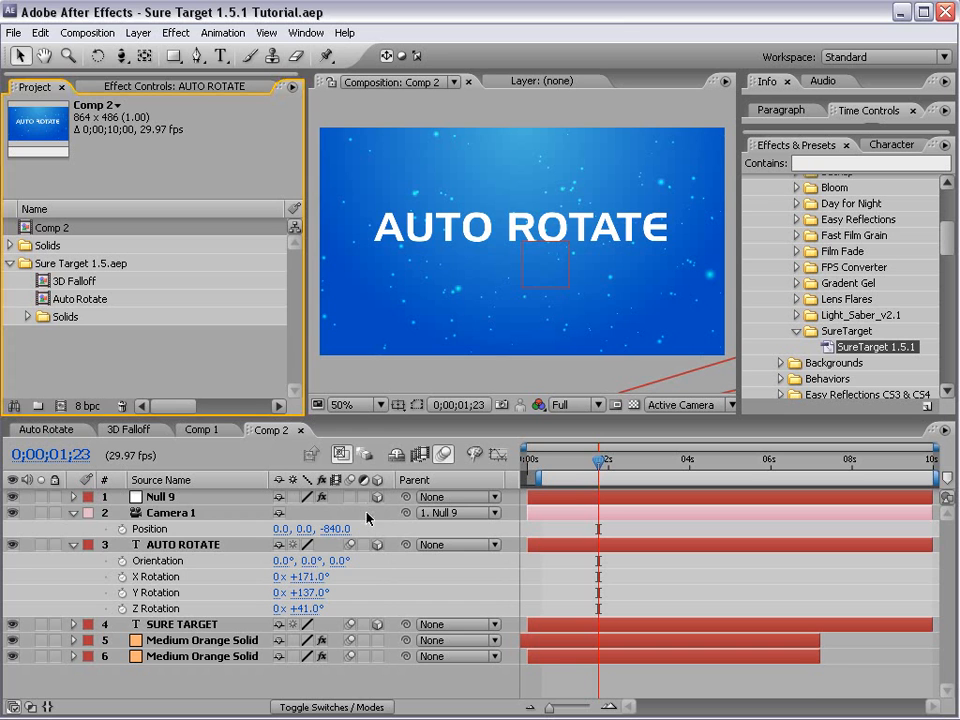
- Open the 3D Falloff composition at 0;00;02;01 and expand the Video Copilot 3D Falloff presets
left_click(128, 430)
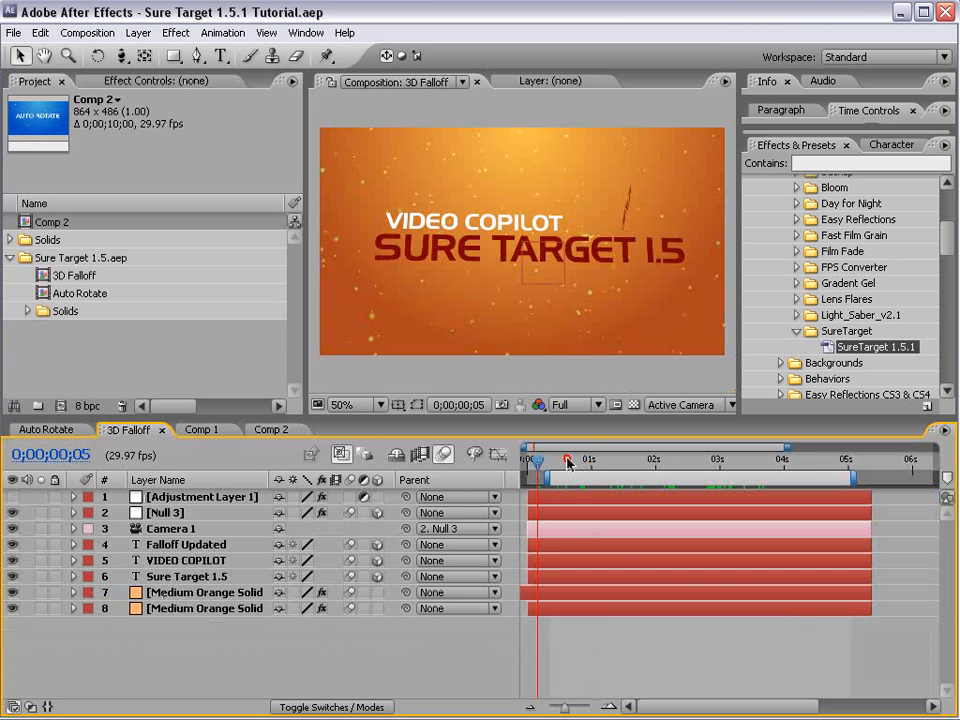
left_click_drag(567, 462, 658, 527)
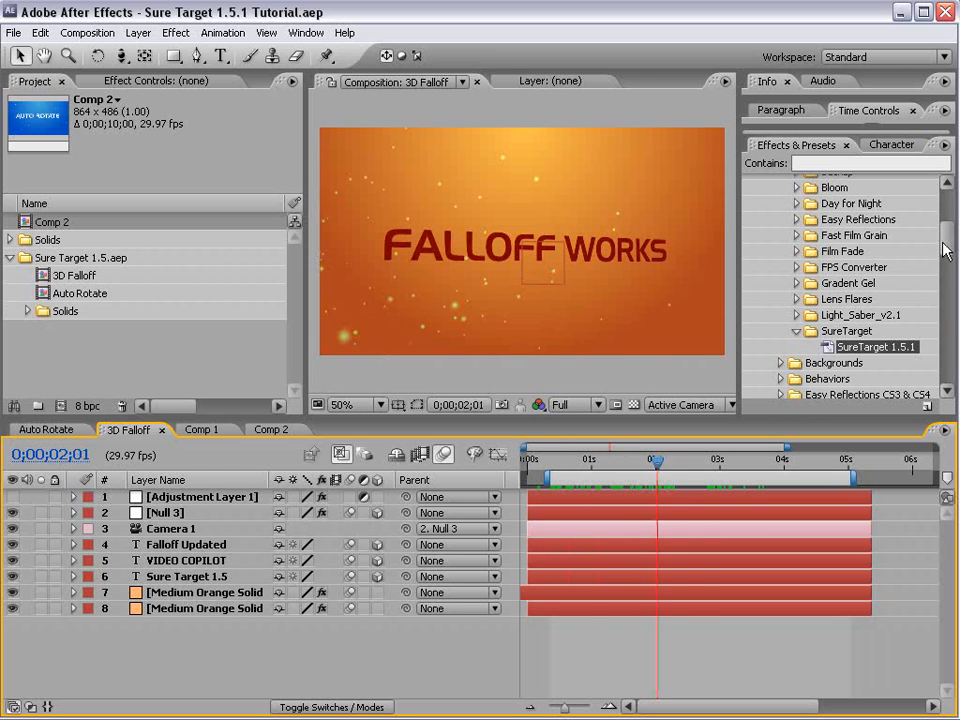
left_click_drag(945, 250, 943, 235)
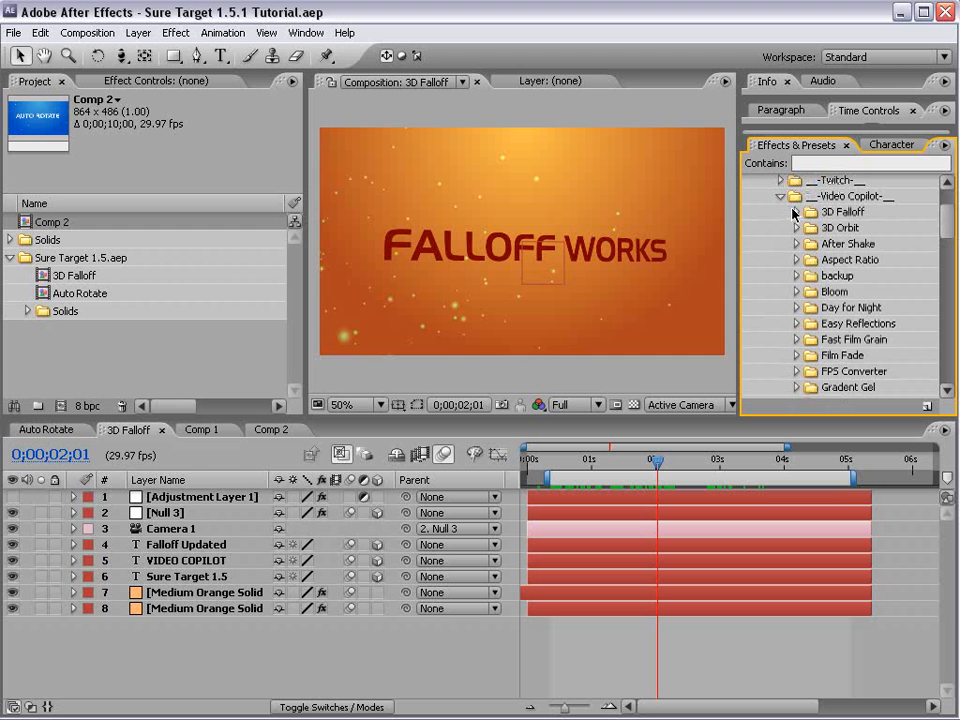
left_click(797, 212)
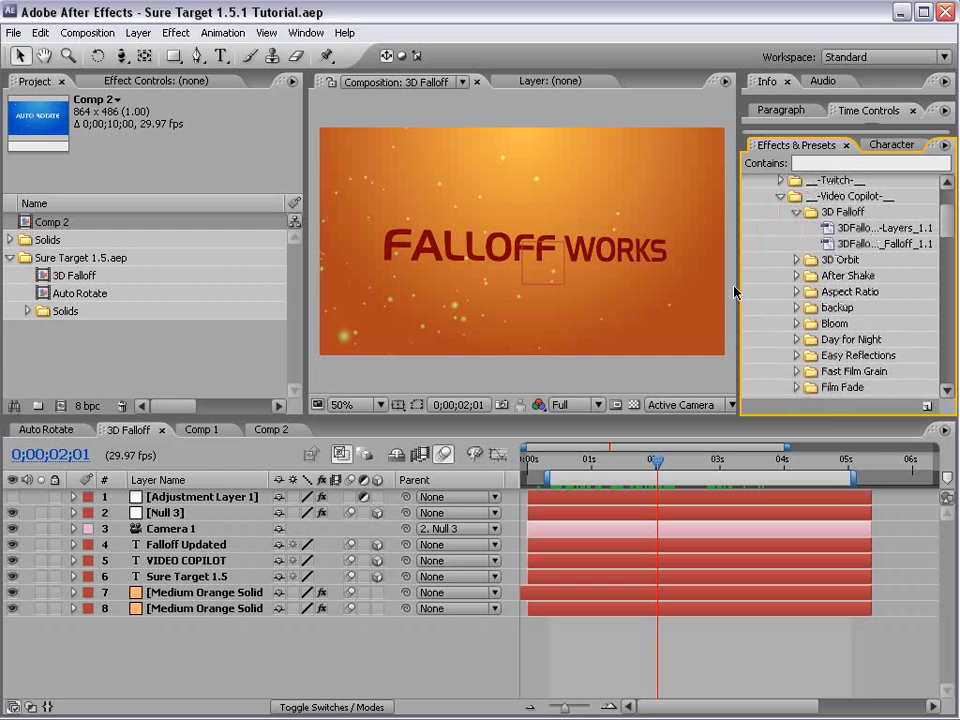
- Add a new adjustment layer to the 3D Falloff composition and rename it Falloff
left_click(138, 33)
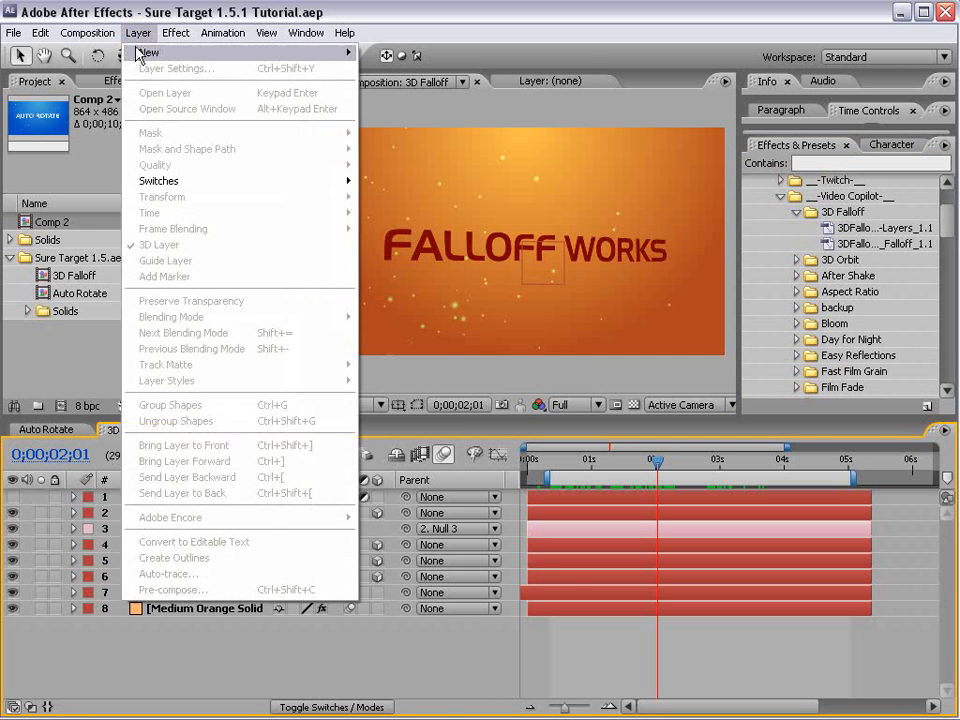
mouse_move(300, 52)
left_click(425, 148)
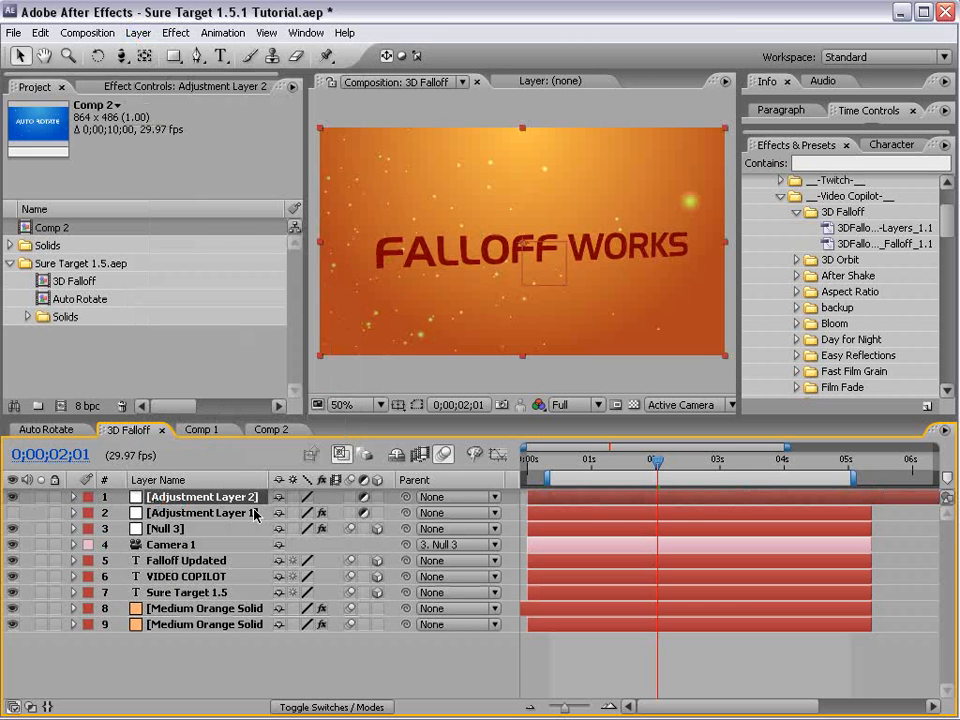
key("Return")
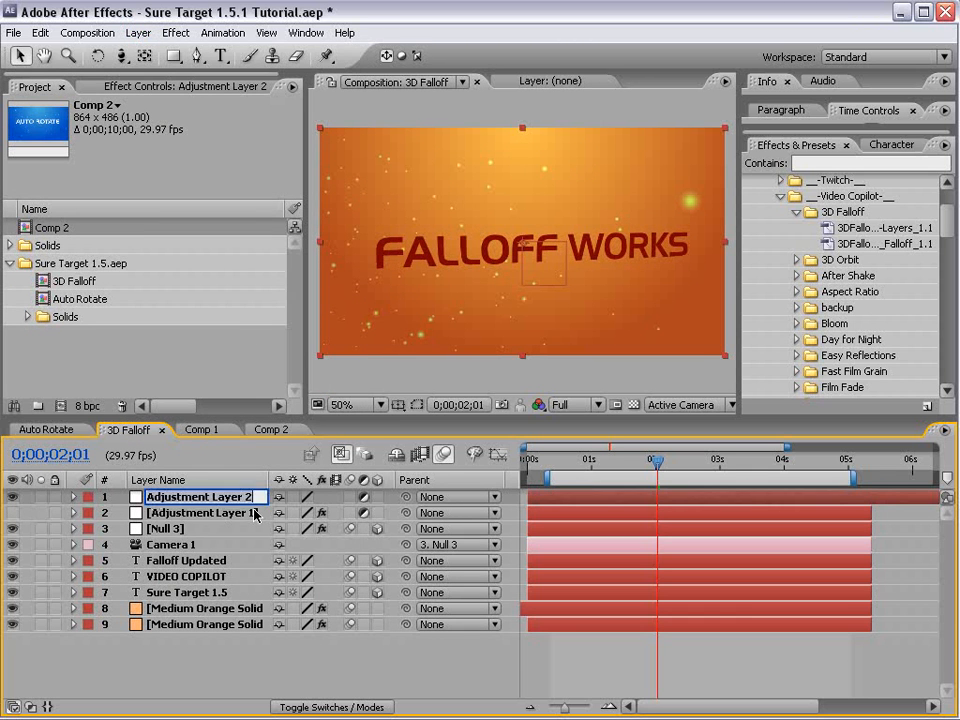
type("Fa")
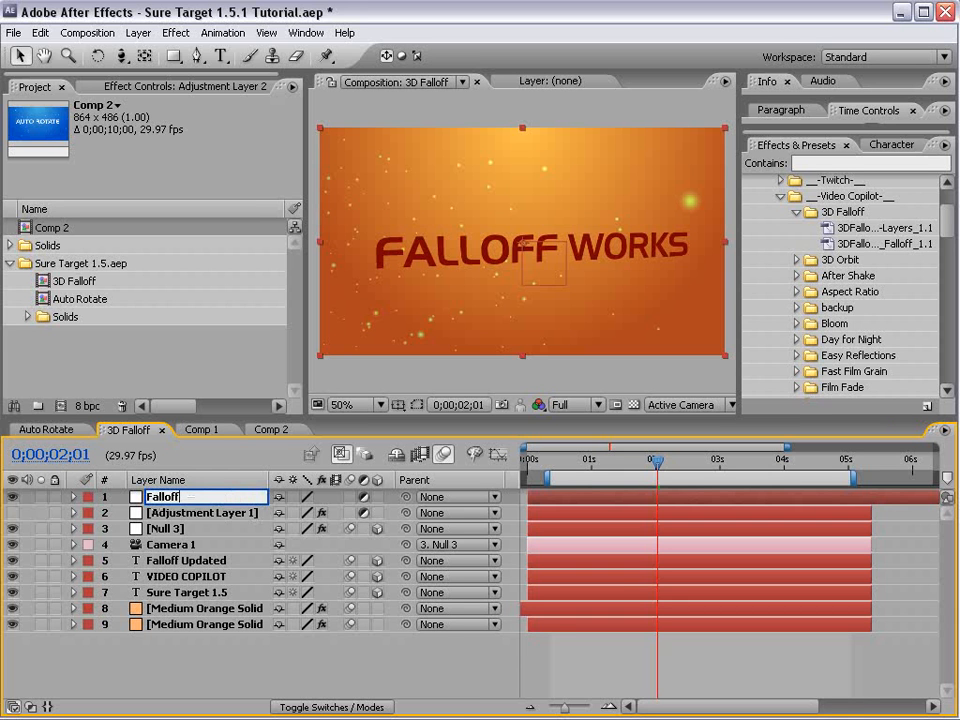
type("lloff")
key("Return")
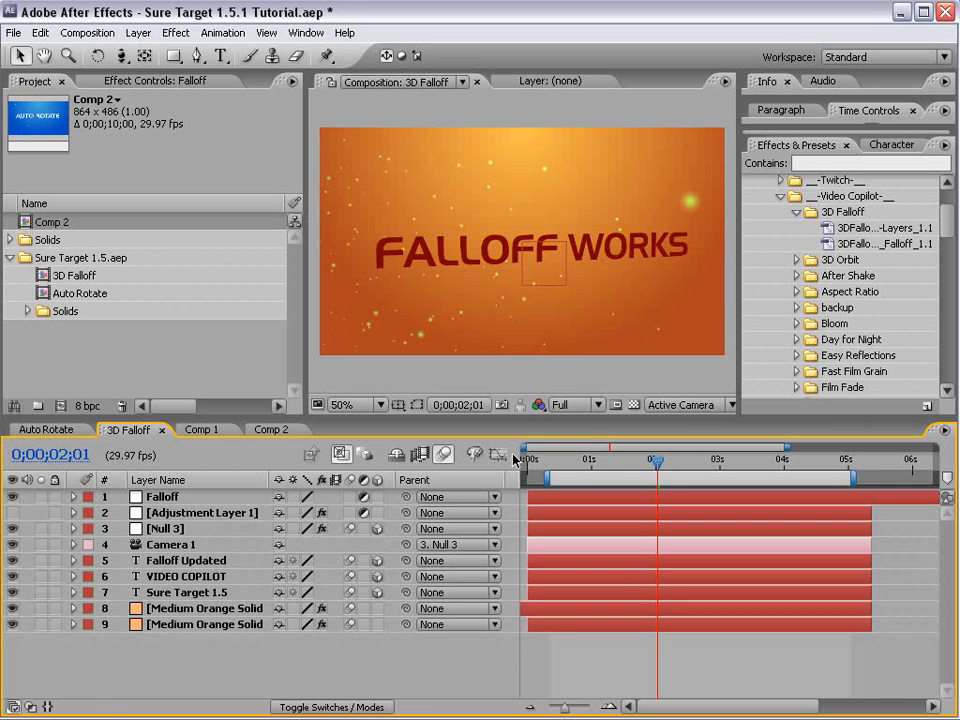
- Apply the 3DFalloff_Control_Rename_Falloff_1.1 preset to the Falloff adjustment layer
left_click_drag(737, 259, 624, 262)
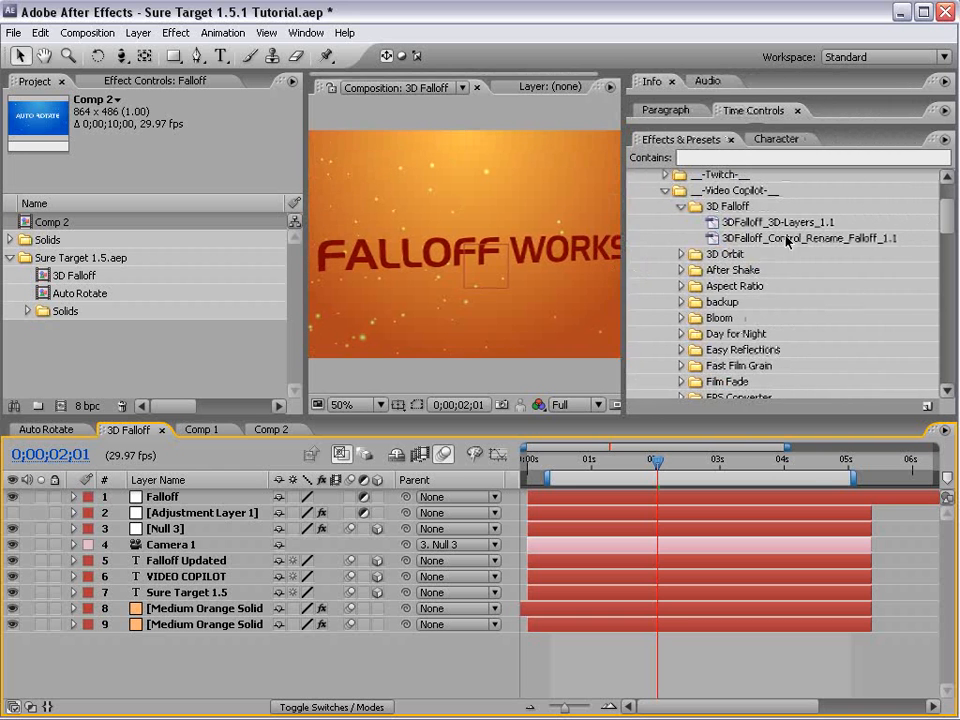
left_click(776, 240)
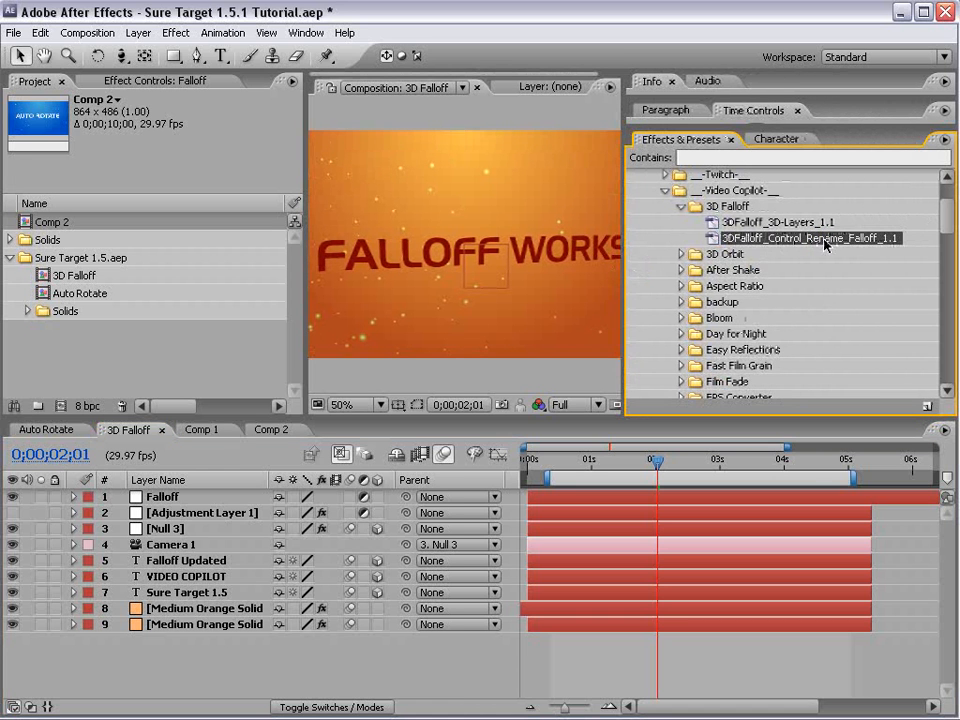
left_click_drag(818, 246, 165, 497)
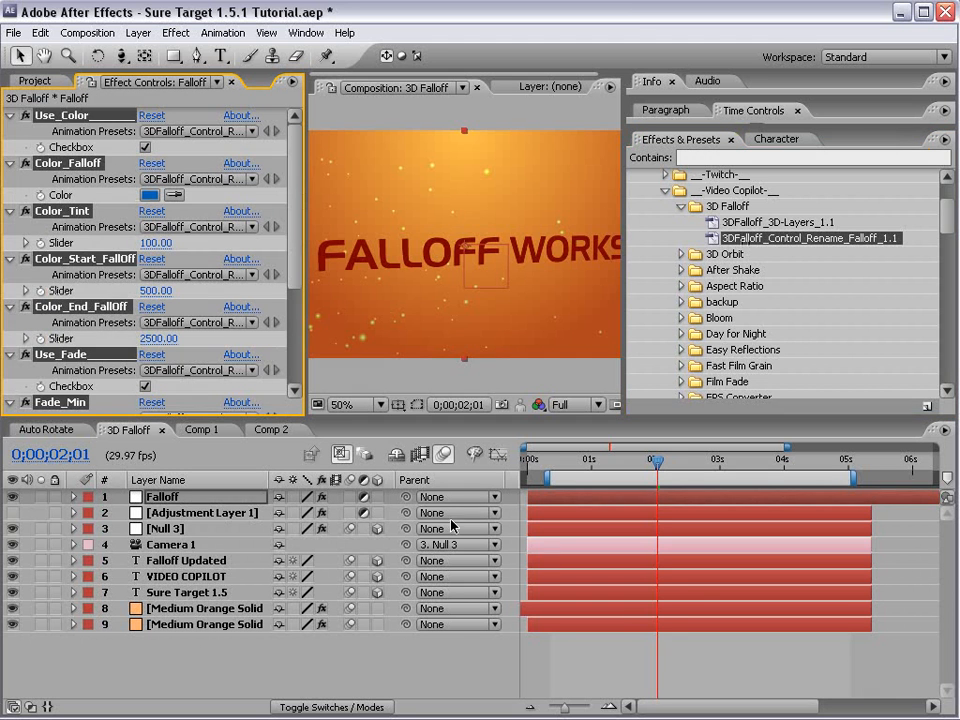
- Apply the 3DFalloff_3D-Layers_1.1 preset to the Falloff Updated, VIDEO COPILOT and Sure Target 1.5 text layers
left_click(785, 222)
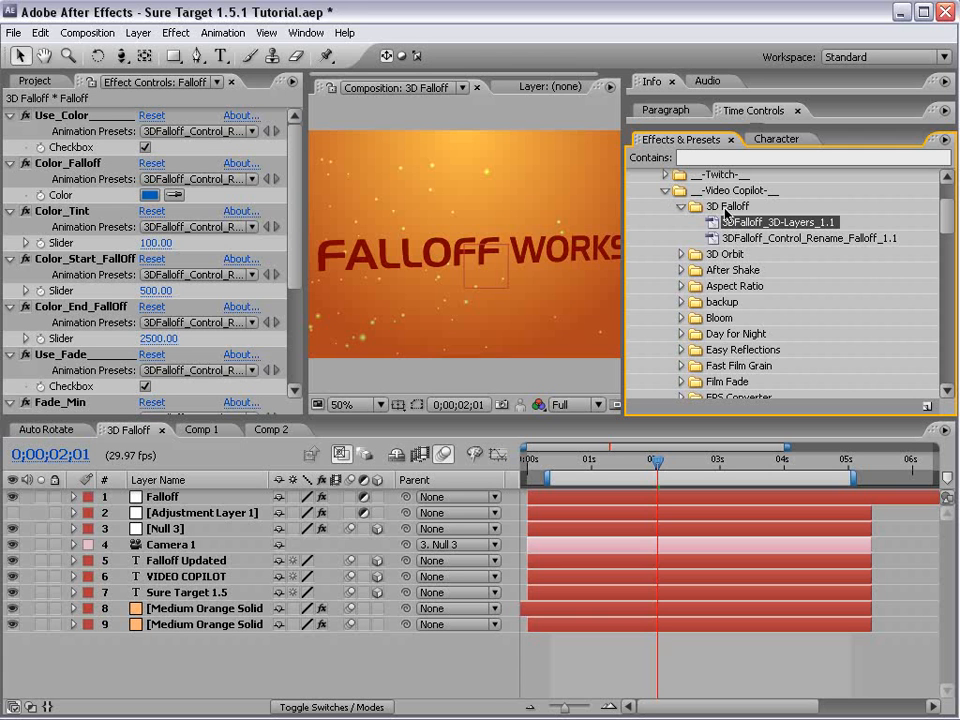
left_click_drag(743, 222, 172, 566)
left_click_drag(765, 224, 205, 576)
left_click_drag(757, 224, 220, 594)
- Set the Falloff layer's Color_Falloff to the orange sampled from the background at 0;00;00;14
left_click(162, 496)
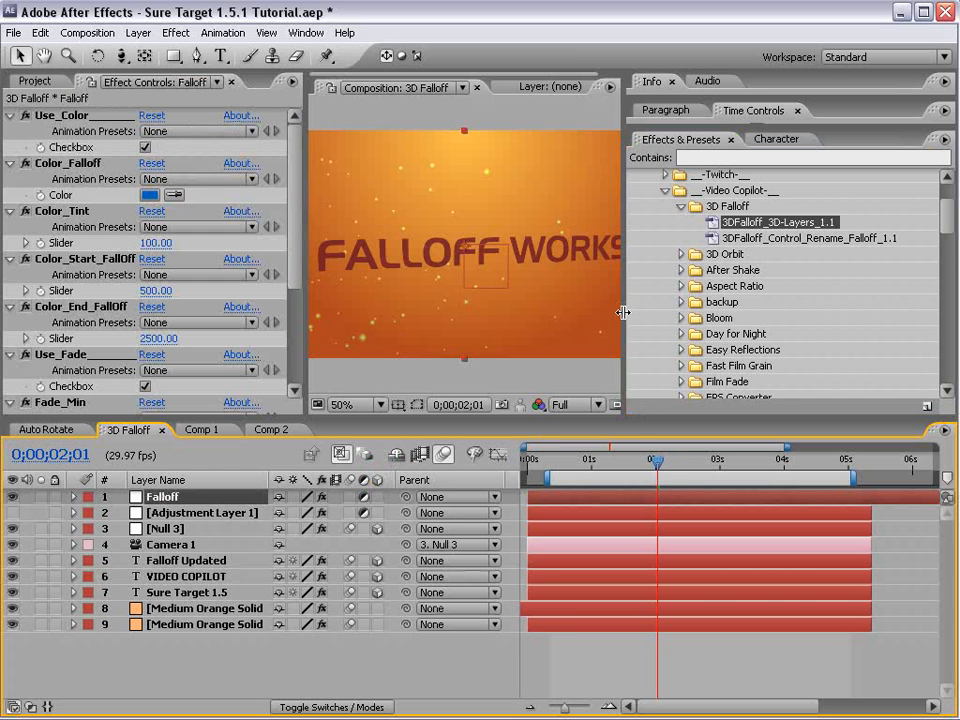
left_click_drag(627, 328, 779, 328)
left_click_drag(645, 458, 557, 489)
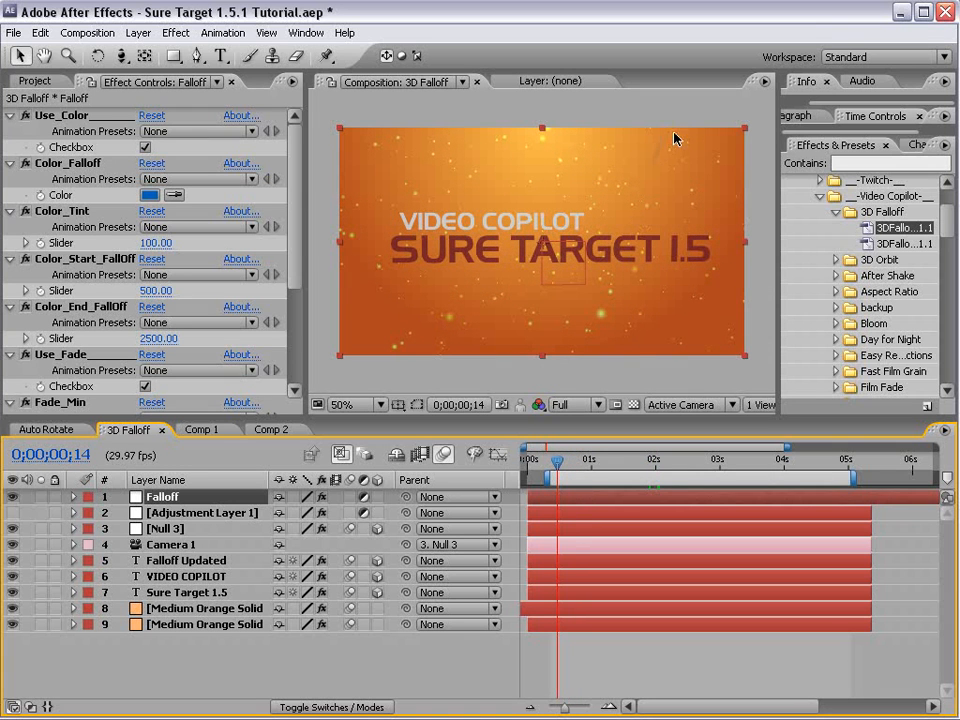
left_click(70, 162)
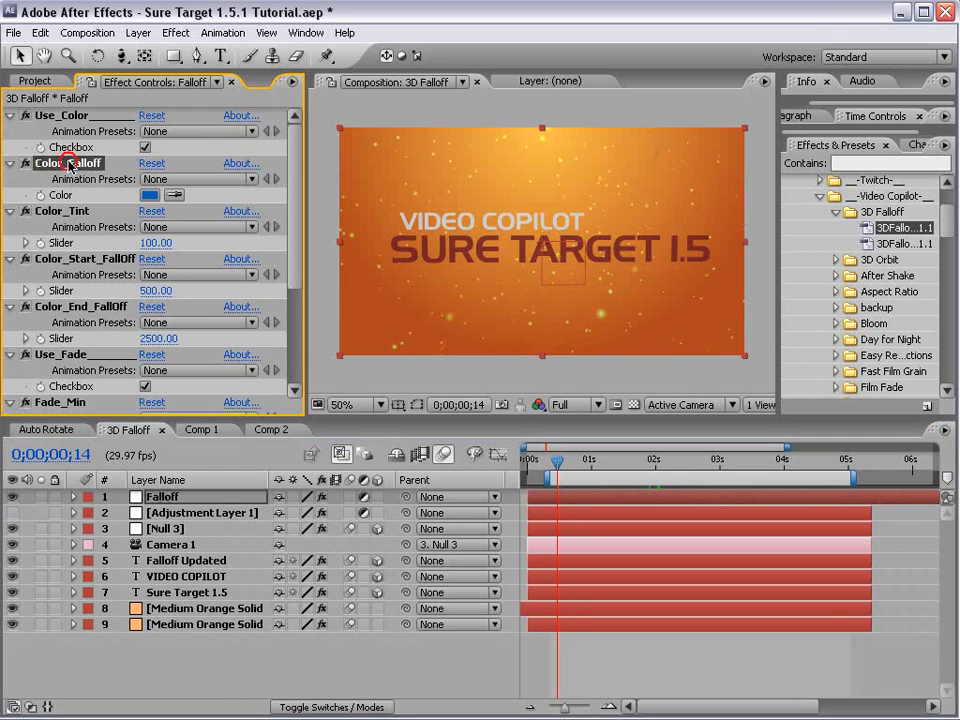
left_click(175, 195)
left_click(680, 165)
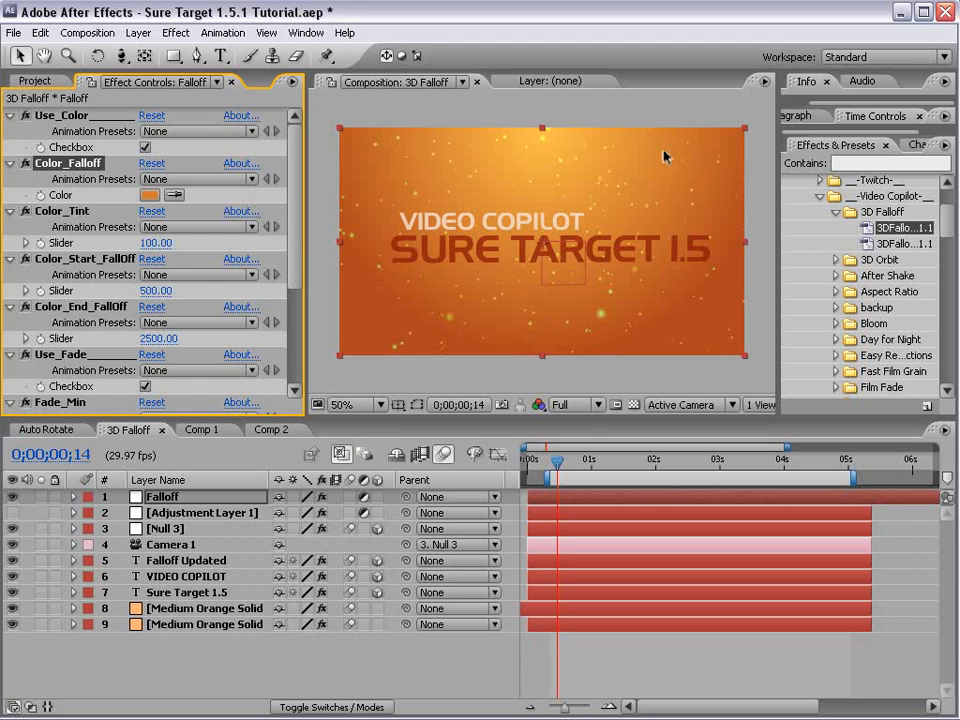
- At 0;00;00;04, switch the Falloff layer's Use_Fade and Use_Color off and back on to compare the titles
left_click_drag(557, 461, 539, 494)
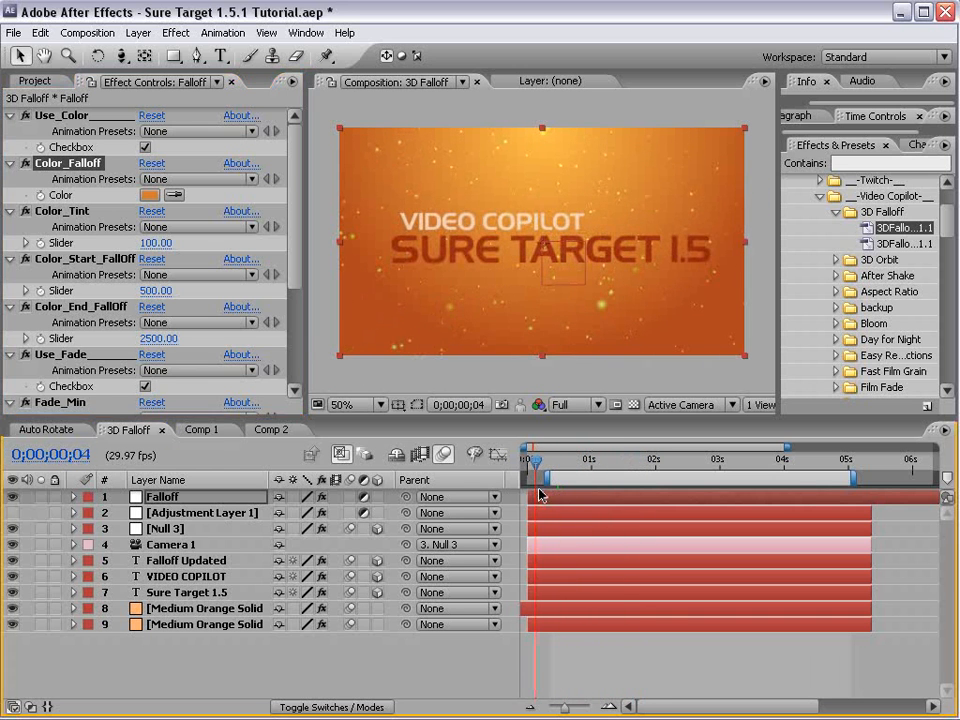
left_click(145, 386)
left_click(145, 148)
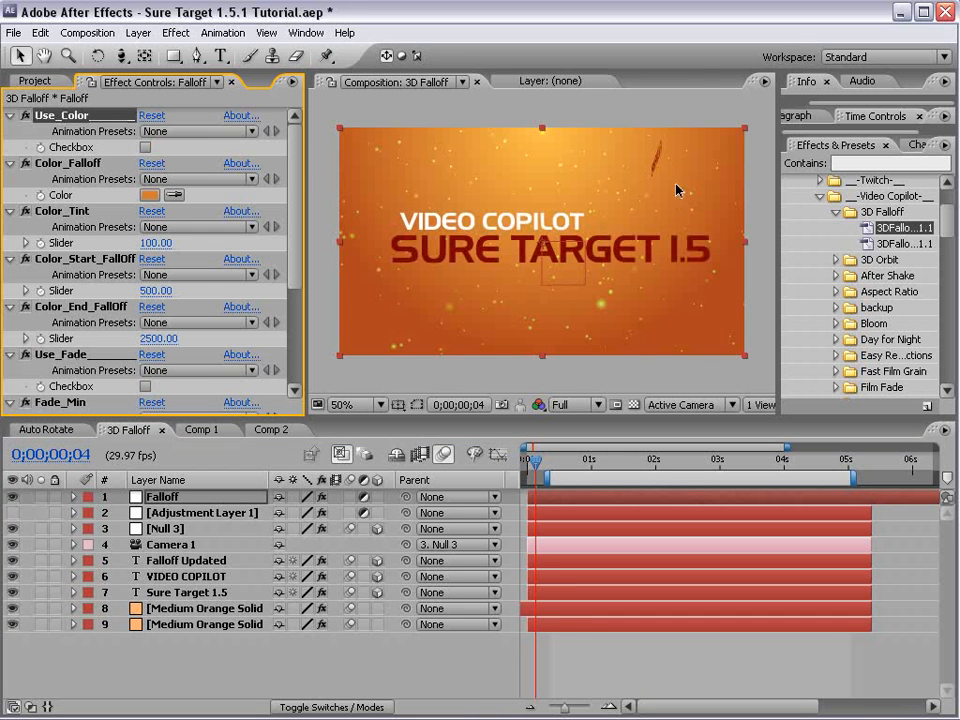
left_click(145, 147)
left_click(145, 386)
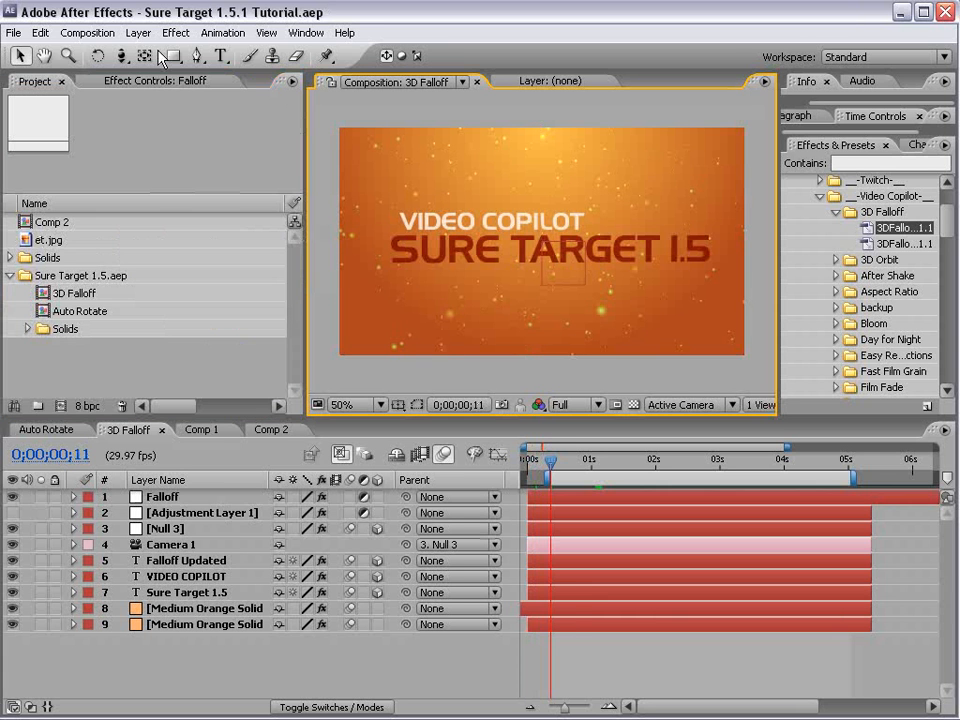
- Create an 864 x 486, 10-second composition named Comp 3 and place et.jpg in it
left_click(100, 32)
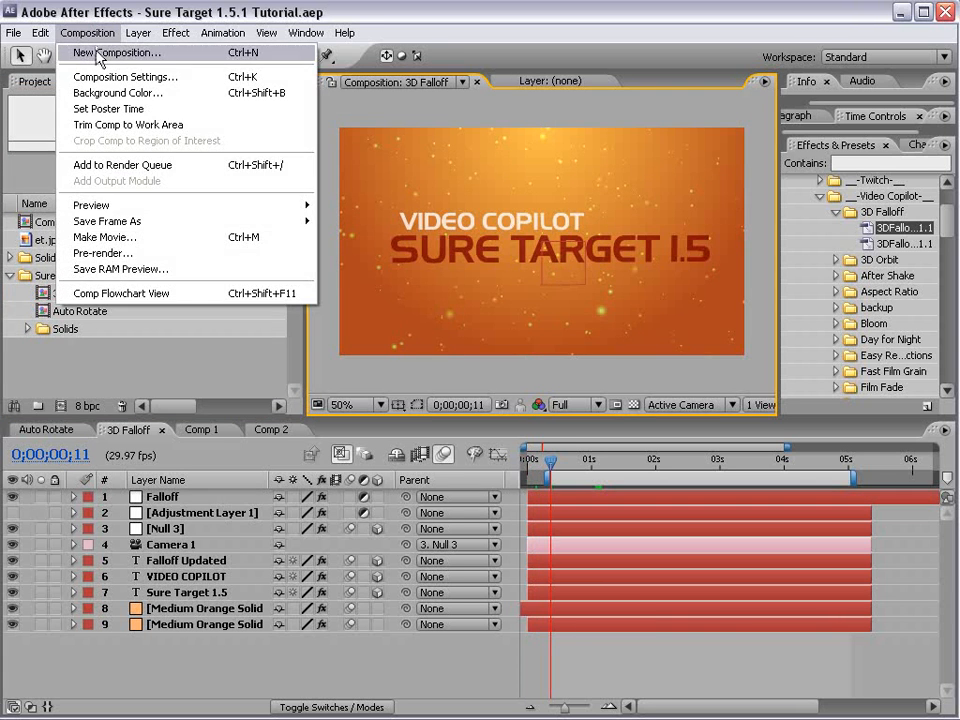
left_click(170, 53)
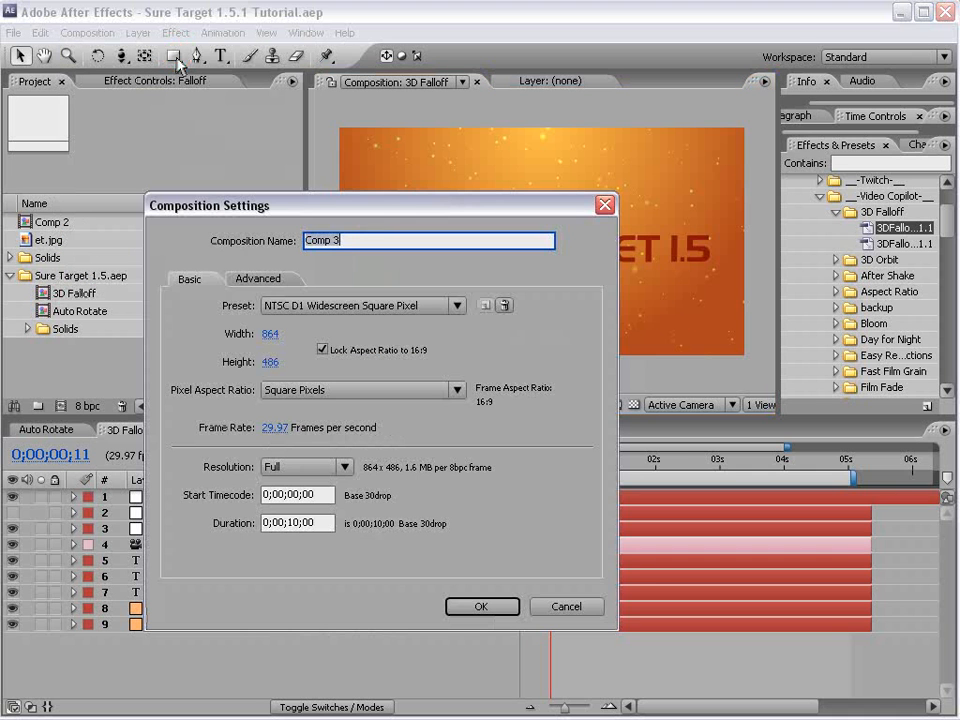
left_click(456, 605)
left_click_drag(32, 258, 576, 233)
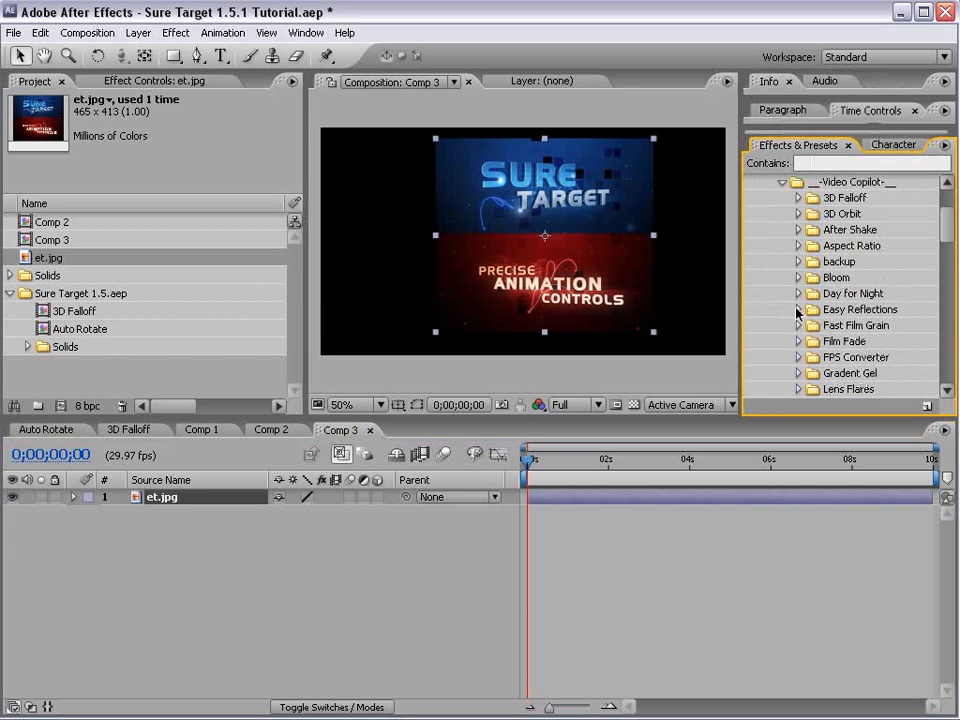
- Apply the EasyReflect preset to et.jpg, and scale the image to about half size and move it up in the frame
left_click(797, 310)
left_click(862, 327)
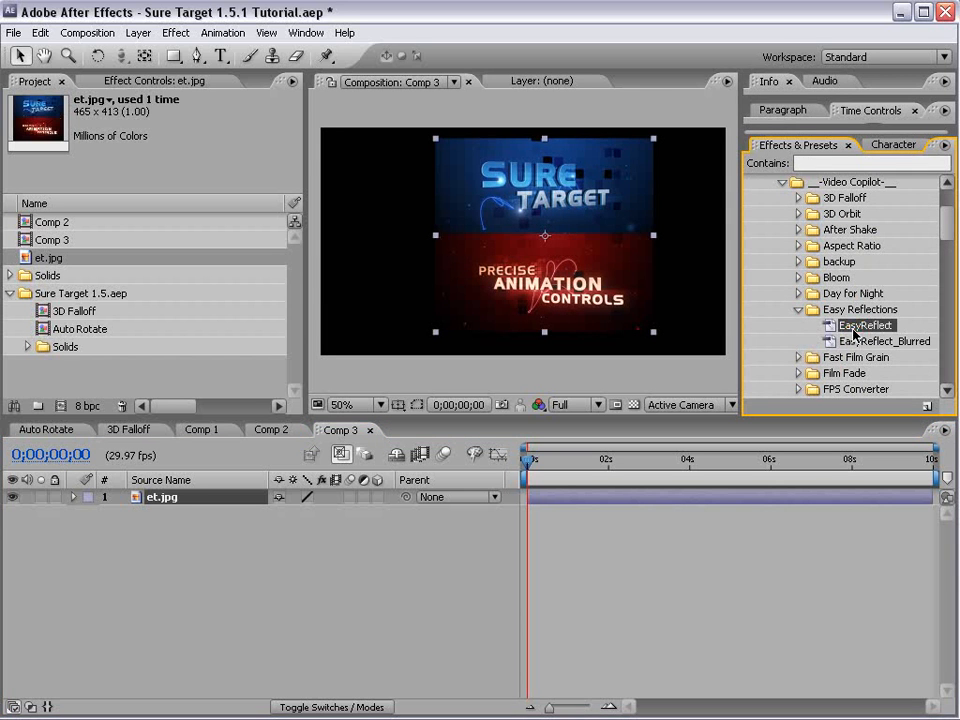
left_click_drag(873, 329, 412, 138)
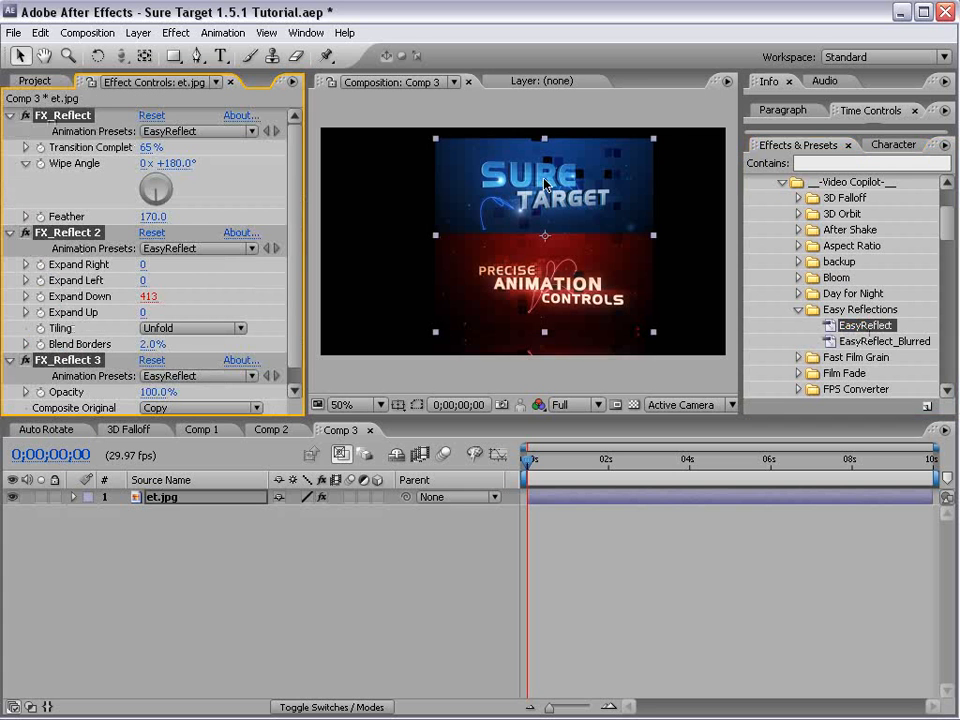
left_click_drag(654, 138, 601, 186)
left_click_drag(574, 229, 539, 182)
- Create an 864 x 486 gray solid and place it beneath et.jpg as a background for the reflection
left_click(138, 33)
mouse_move(150, 52)
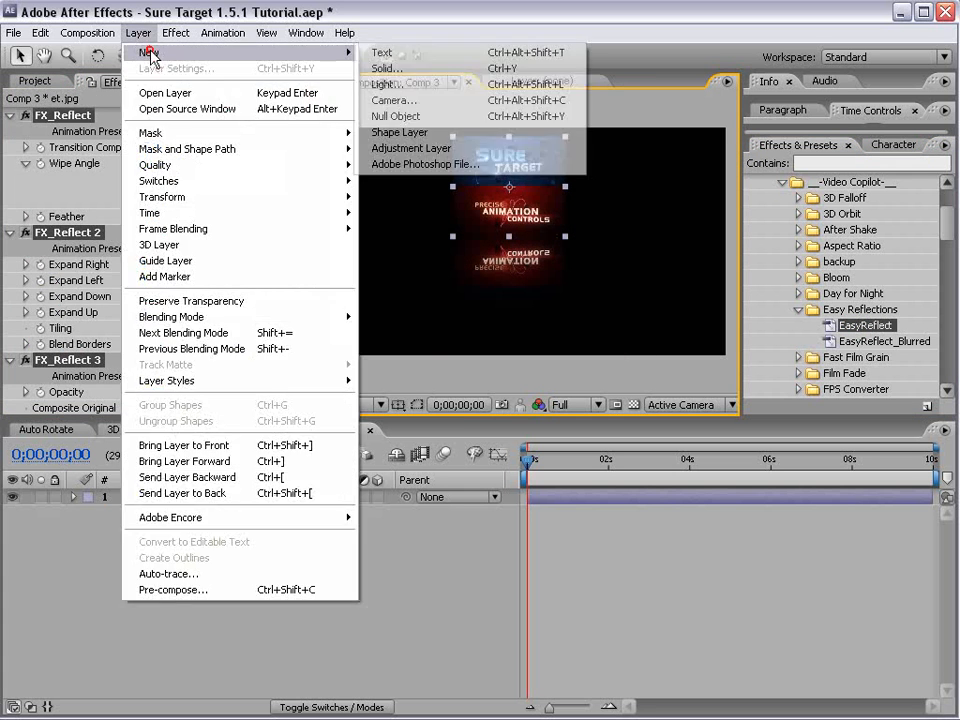
left_click(395, 68)
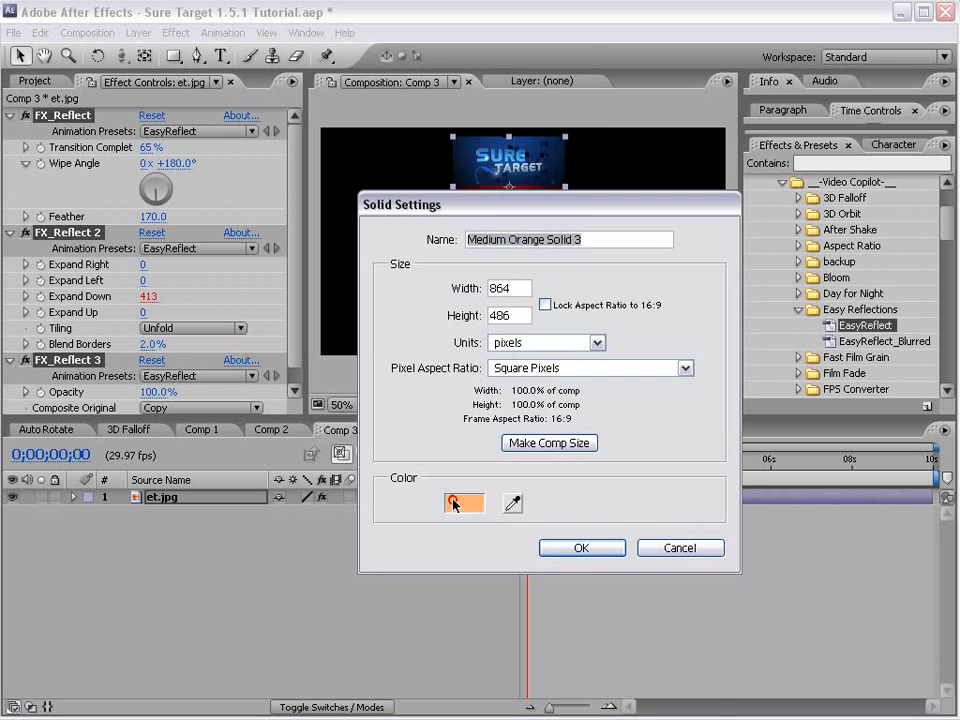
left_click(456, 501)
left_click_drag(244, 571, 233, 587)
left_click(652, 466)
left_click(580, 546)
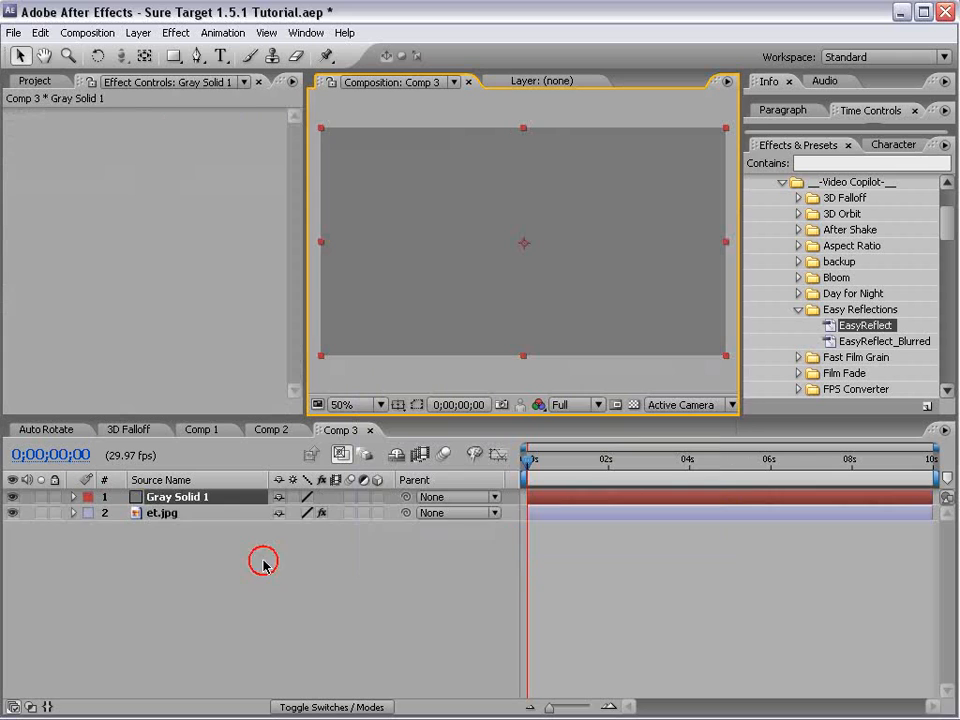
left_click_drag(182, 503, 176, 519)
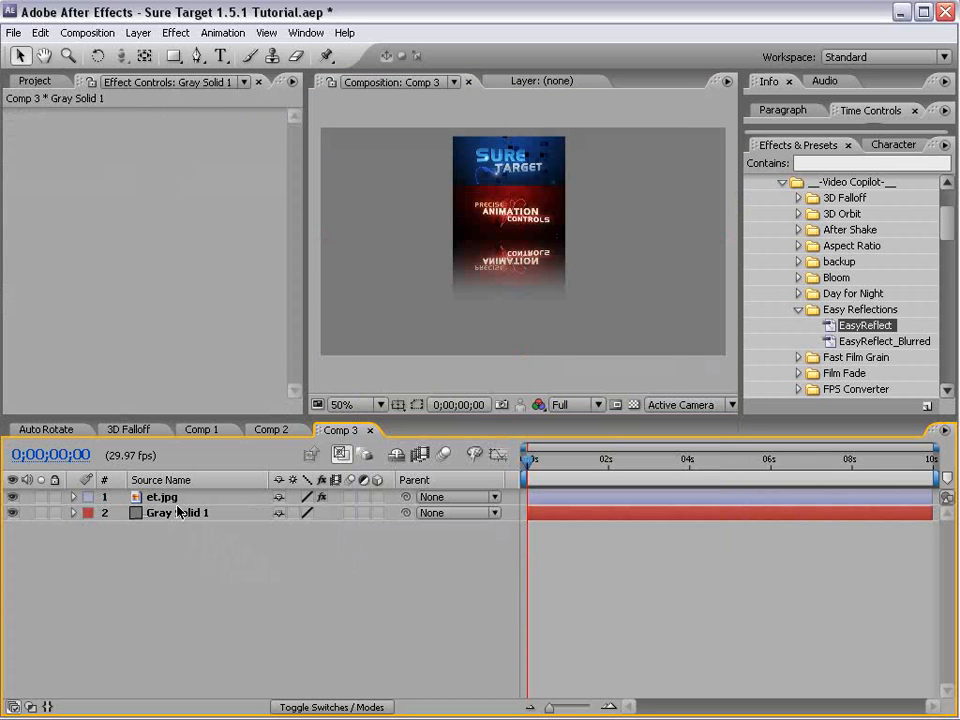
- Set the FX_Reflect Transition Complete of et.jpg to 87% to shorten its reflection
left_click(551, 245)
scroll(551, 245, "up", 2)
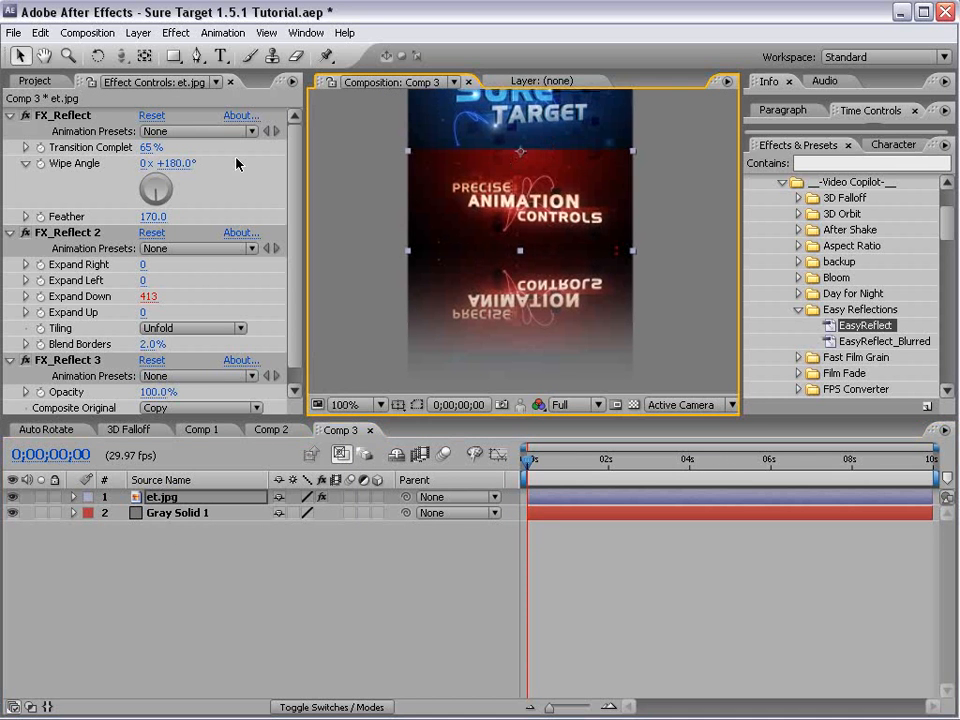
left_click_drag(148, 150, 250, 186)
scroll(589, 274, "down", 2)
mouse_move(561, 240)
left_mouse_down()
mouse_move(582, 240)
mouse_move(555, 238)
left_mouse_up()
- Switch the composition preview to half resolution and move et.jpg toward the left side of the frame
left_click(110, 575)
key("ctrl+shift+j")
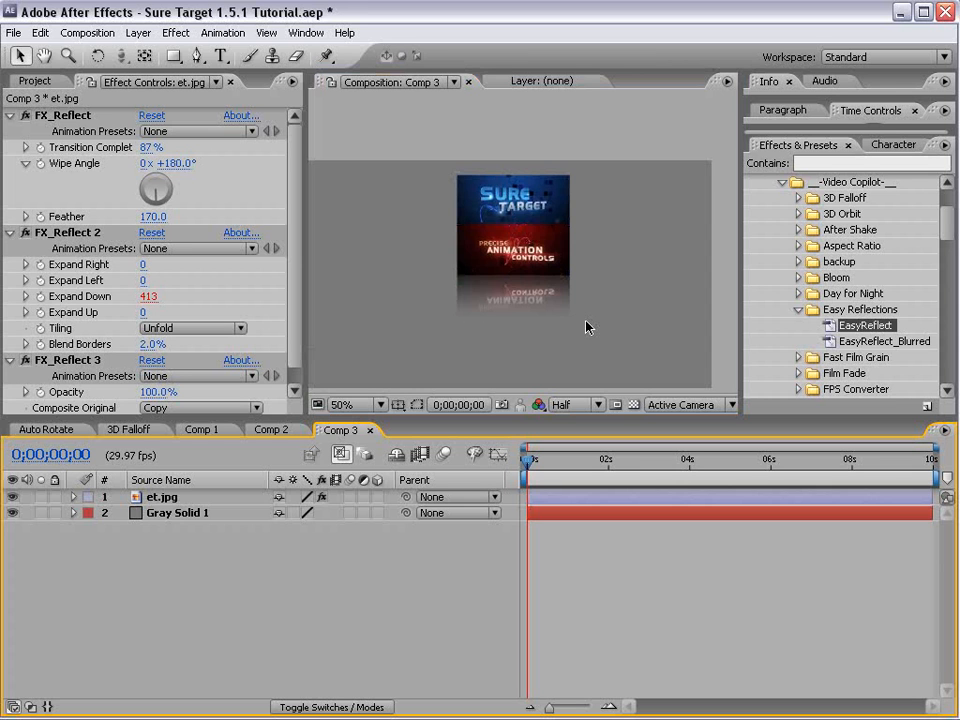
left_click(545, 240)
left_click_drag(545, 240, 456, 243)
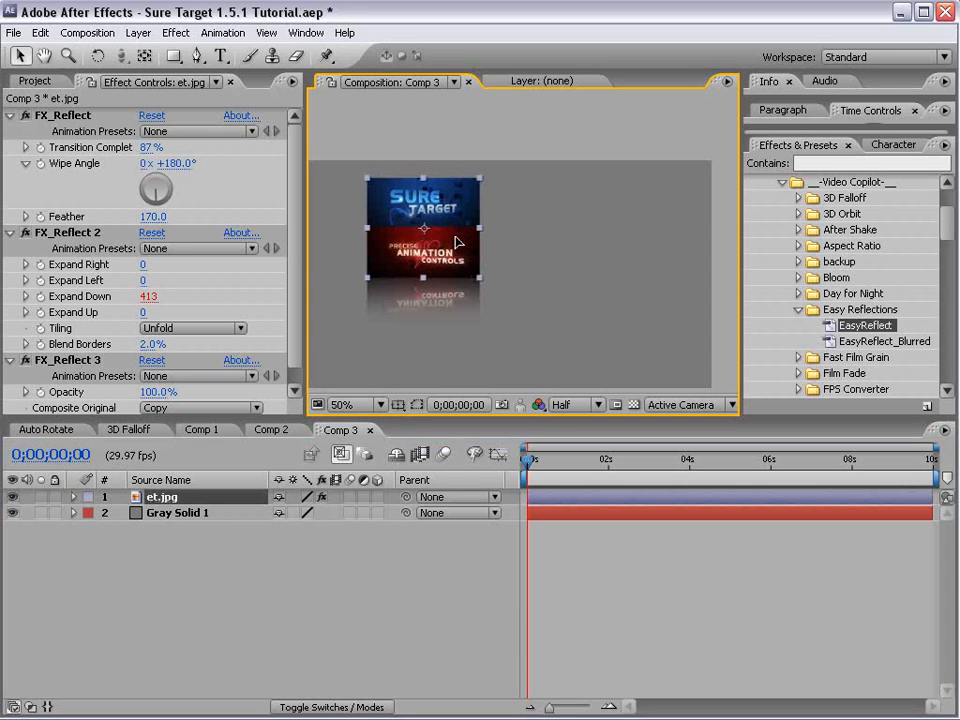
- Add a text layer reading "test" and move it down to the lower edge of the frame
left_click(220, 56)
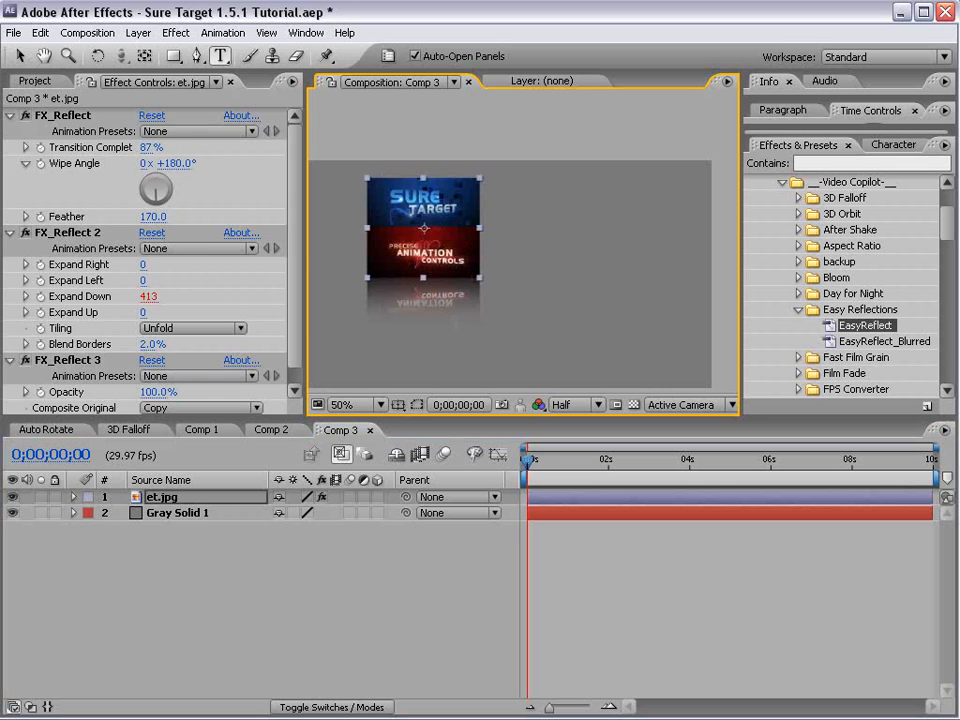
left_click(520, 320)
type("test")
left_click(19, 56)
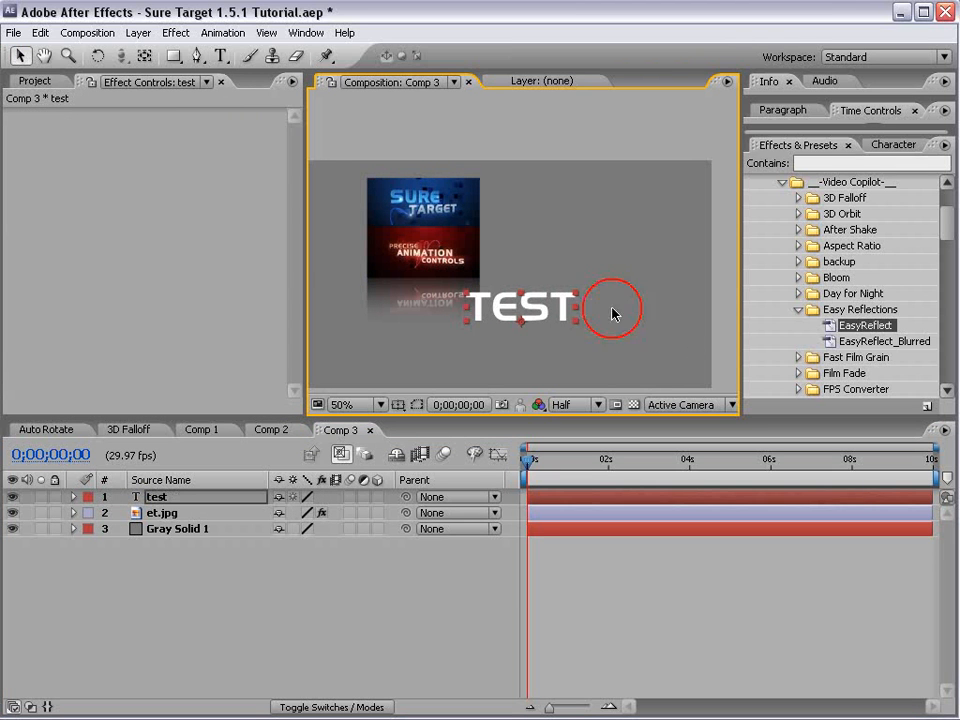
left_click_drag(555, 308, 532, 380)
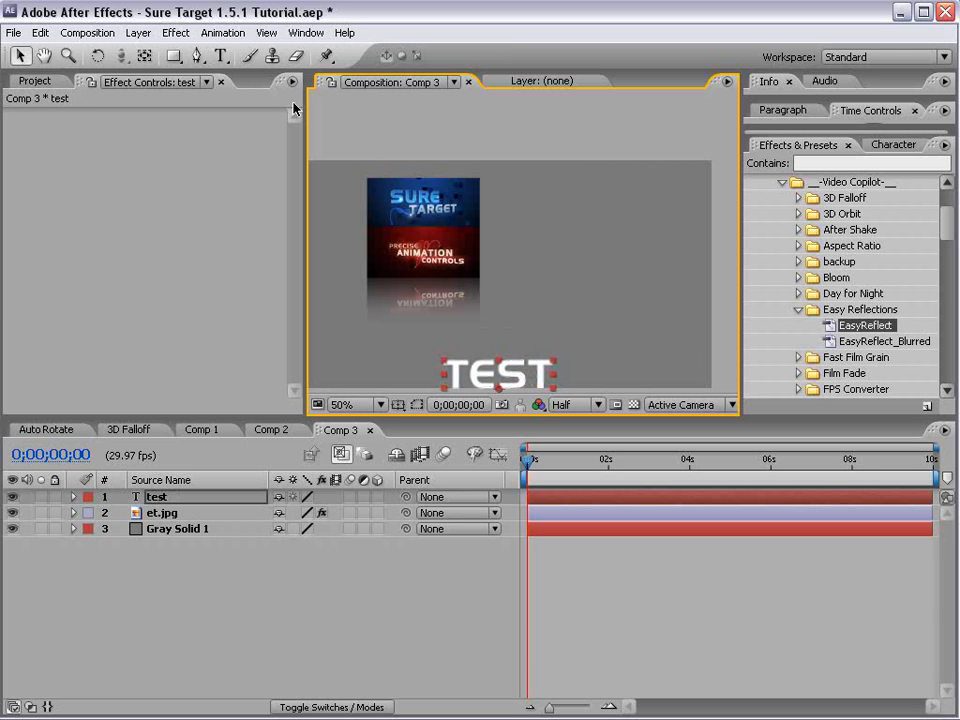
- Pre-compose the test text layer as test Comp 1 and apply the EasyReflect preset to it
left_click(138, 33)
left_click(190, 590)
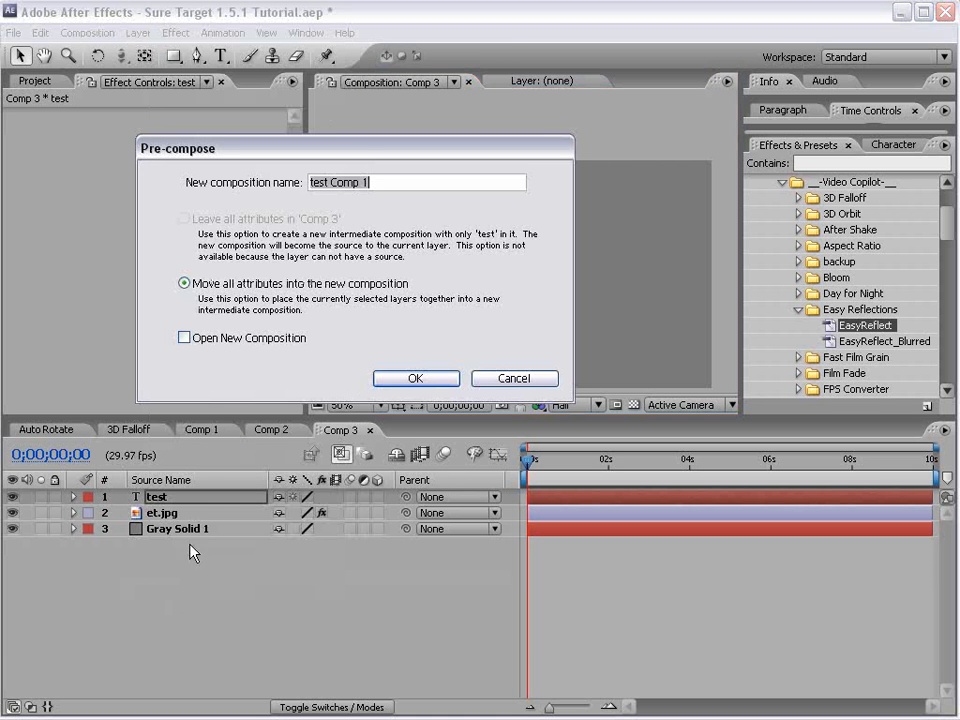
left_click(418, 379)
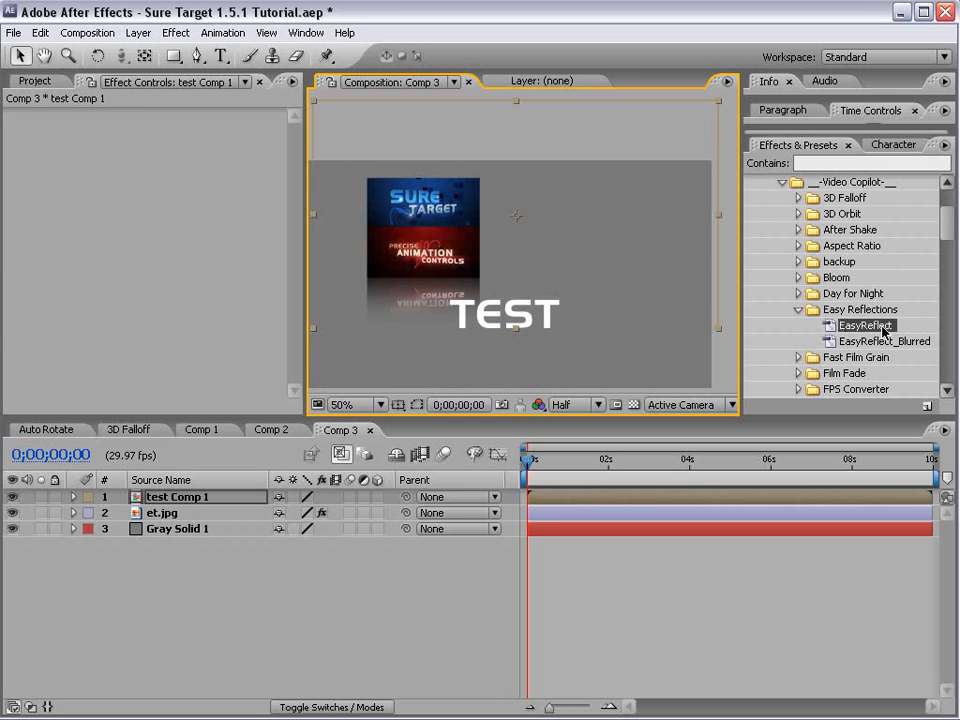
left_click_drag(862, 325, 550, 316)
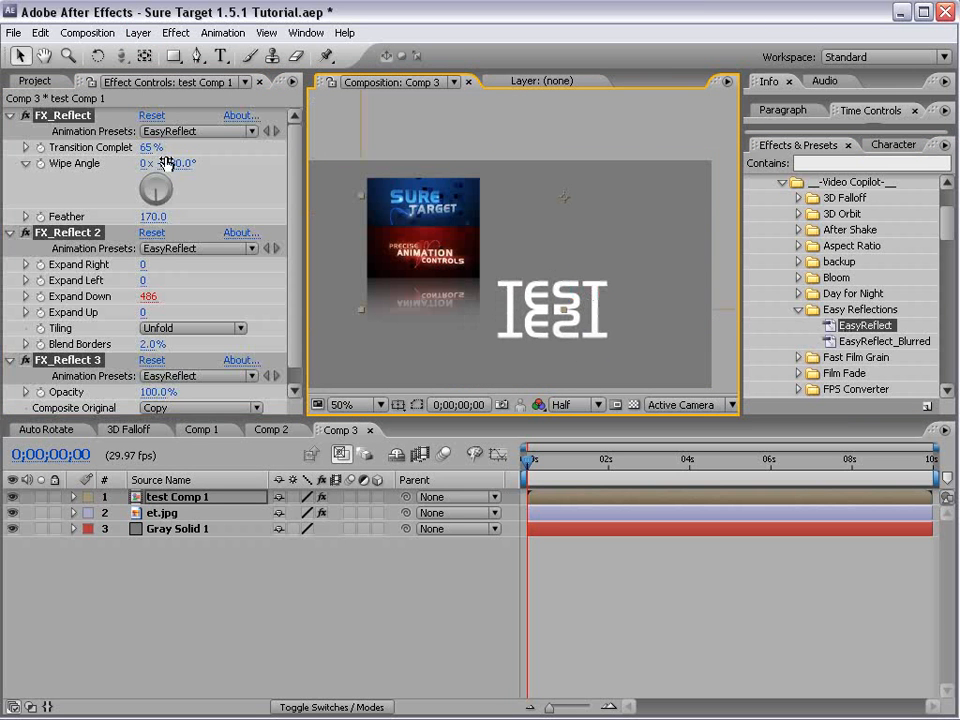
- Set test Comp 1's FX_Reflect Transition Complete to 96% and move the reflected text down and left, then deselect it
left_click_drag(150, 150, 173, 147)
left_click_drag(548, 298, 502, 318)
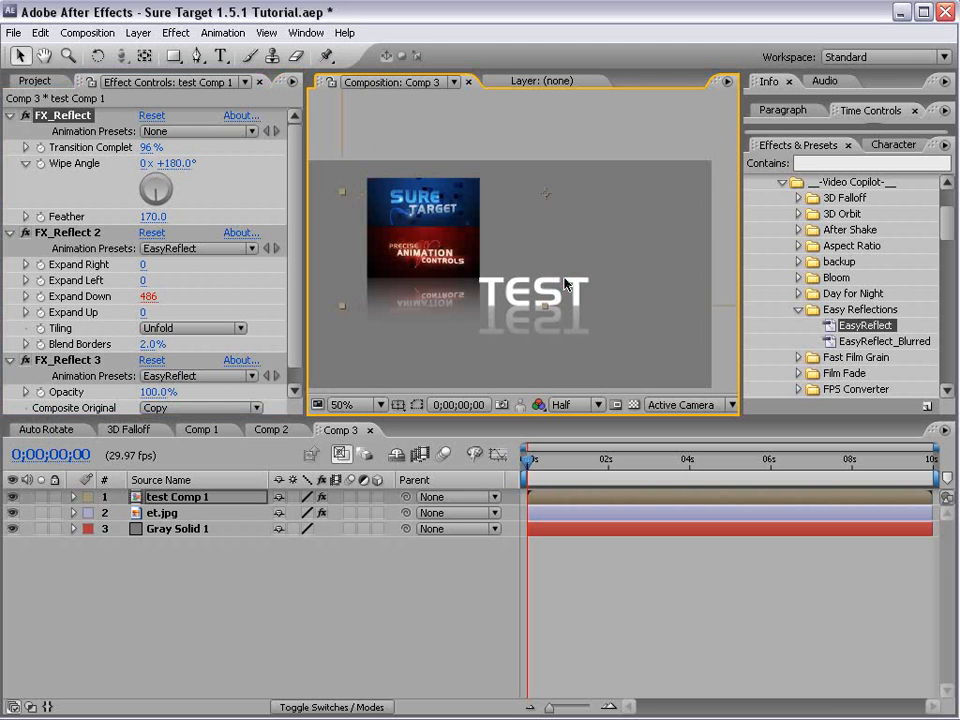
left_click(548, 547)
- Add a second 864 x 486 gray solid named Gray Solid 2 above the other layers in Comp 3
left_click(138, 32)
mouse_move(150, 52)
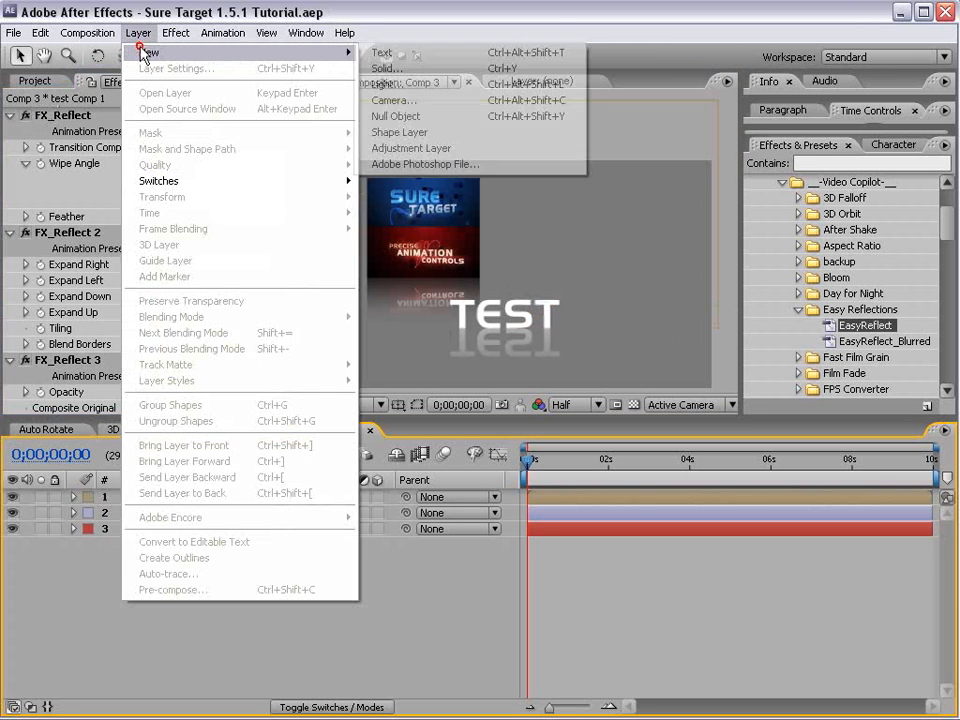
left_click(407, 67)
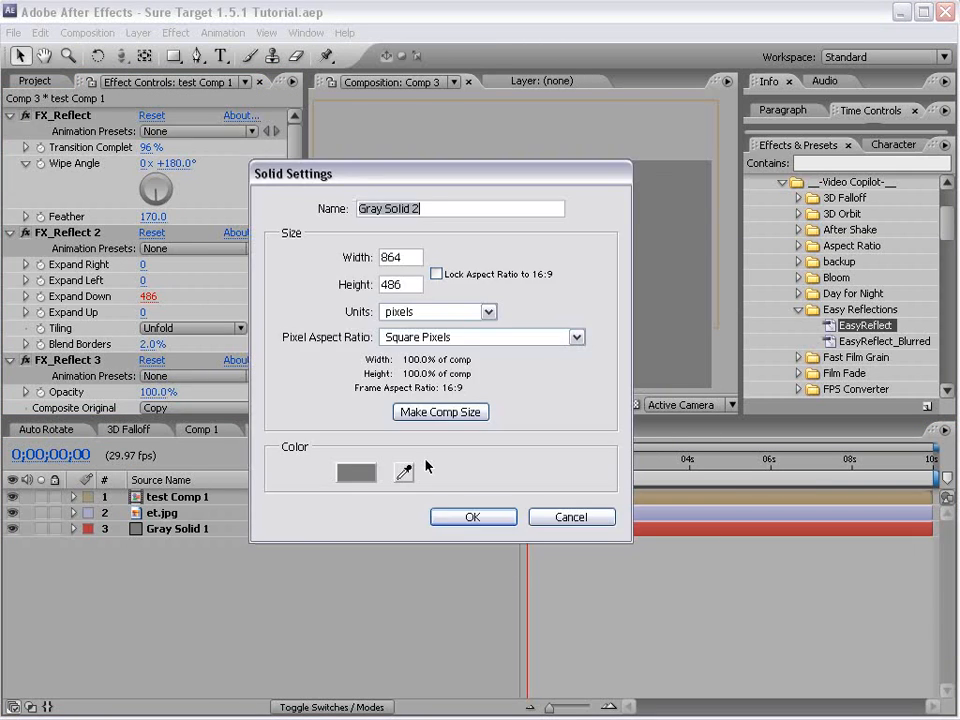
left_click(440, 516)
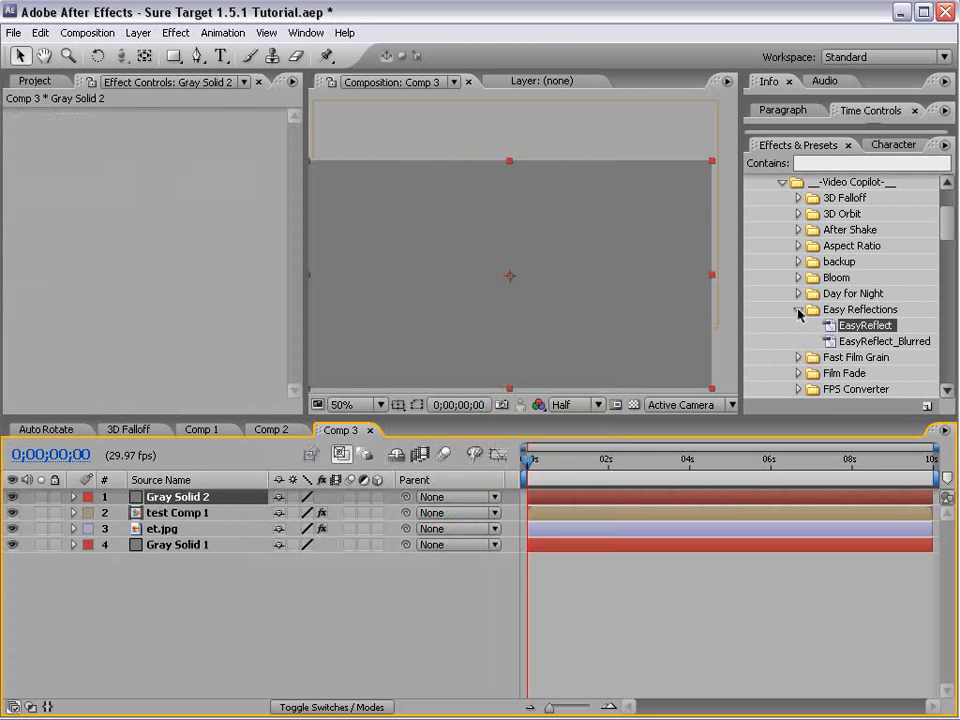
- Apply the light saber preset from the Light_Saber_v2.1 folder to Gray Solid 2
left_click(799, 310)
left_click_drag(945, 215, 944, 242)
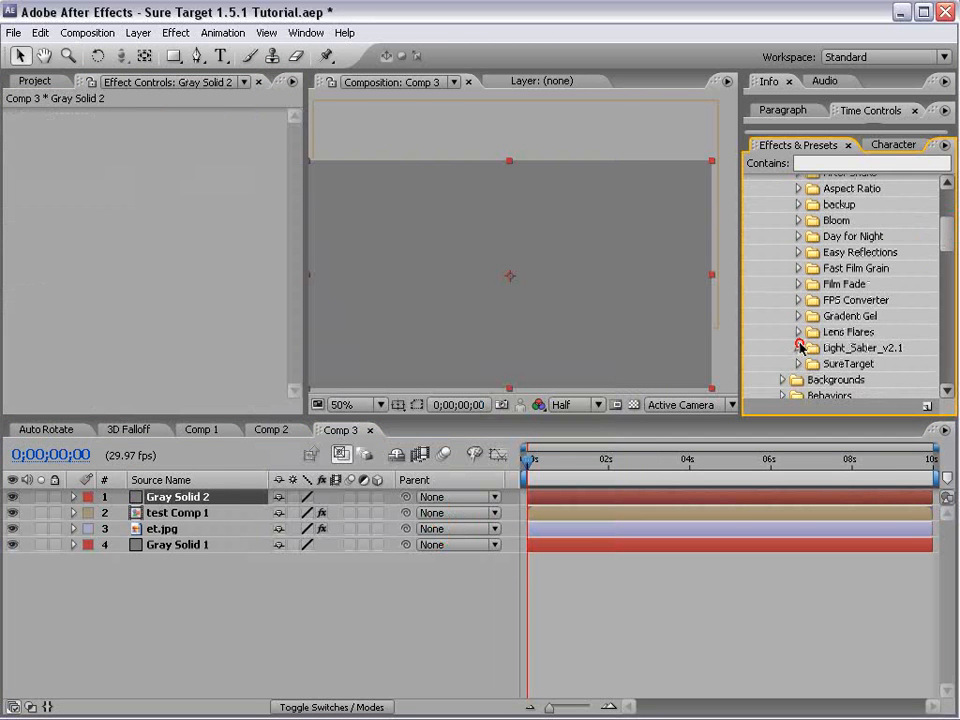
left_click(801, 346)
left_click_drag(886, 386, 572, 289)
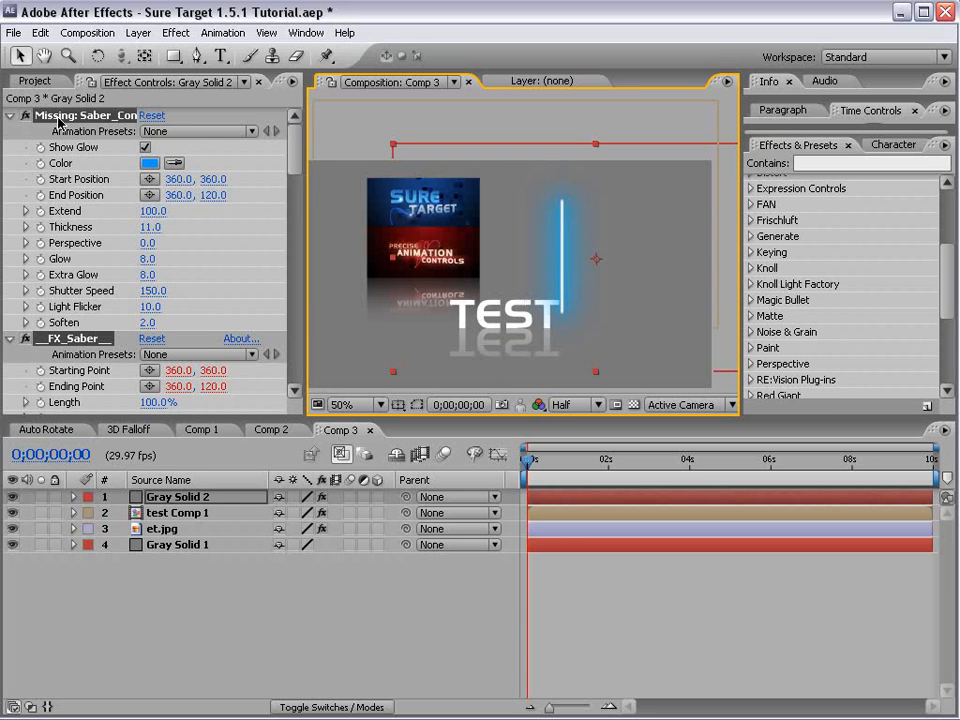
- Keyframe the saber's Start and End Position, placing End Position at about 350, 158 and moving Start Position right and up at 0;00;00;23
left_click_drag(304, 181, 341, 195)
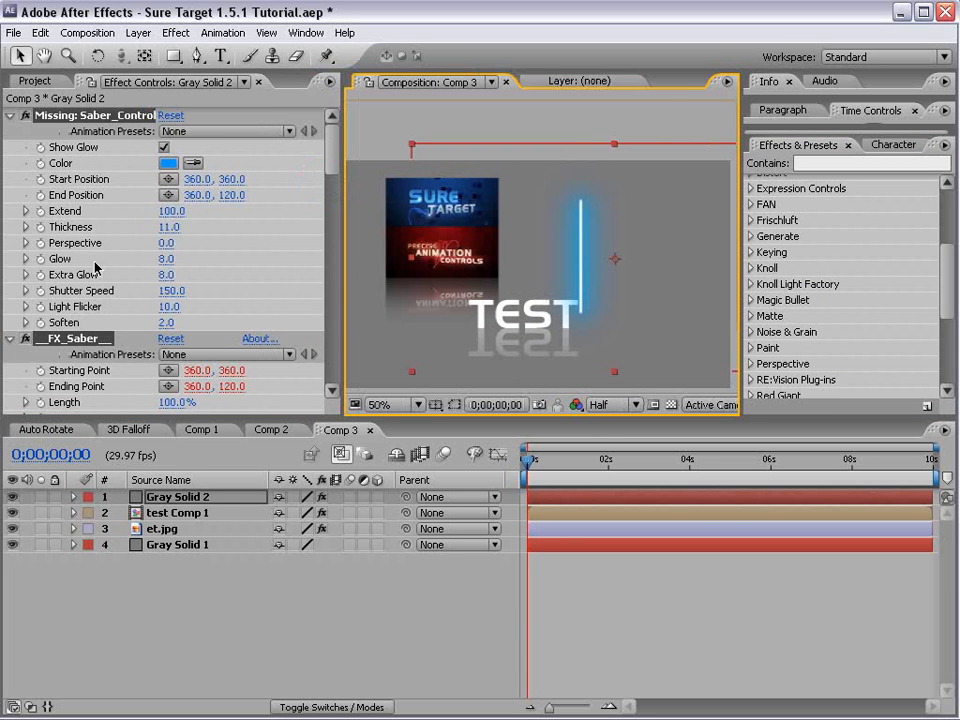
left_click(41, 180)
left_click(40, 195)
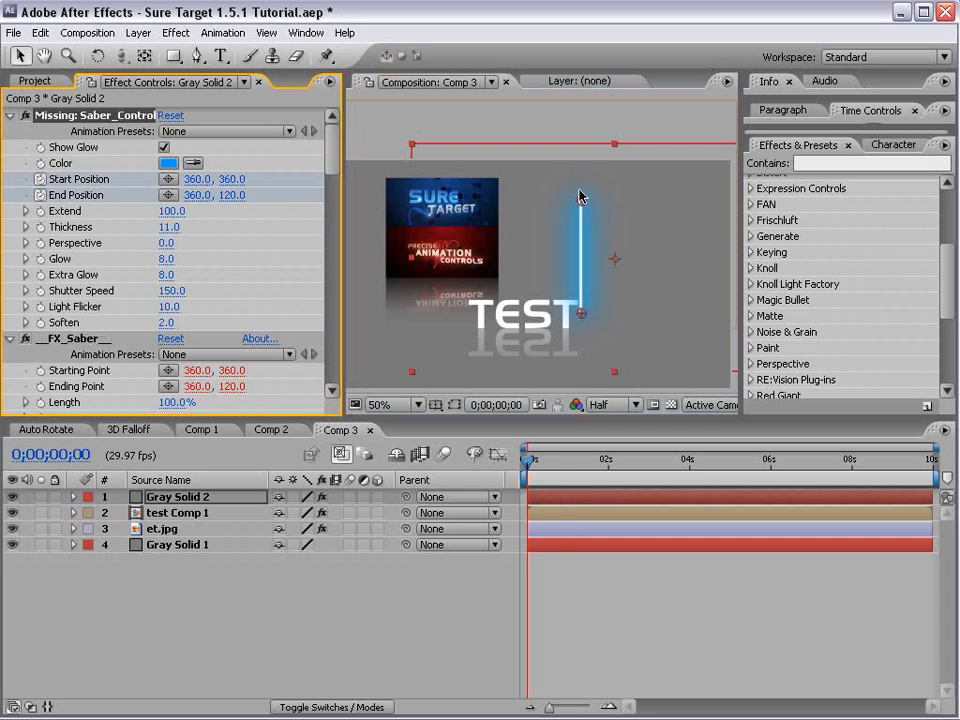
mouse_move(582, 203)
left_mouse_down()
mouse_move(621, 214)
mouse_move(575, 216)
left_mouse_up()
left_click(558, 461)
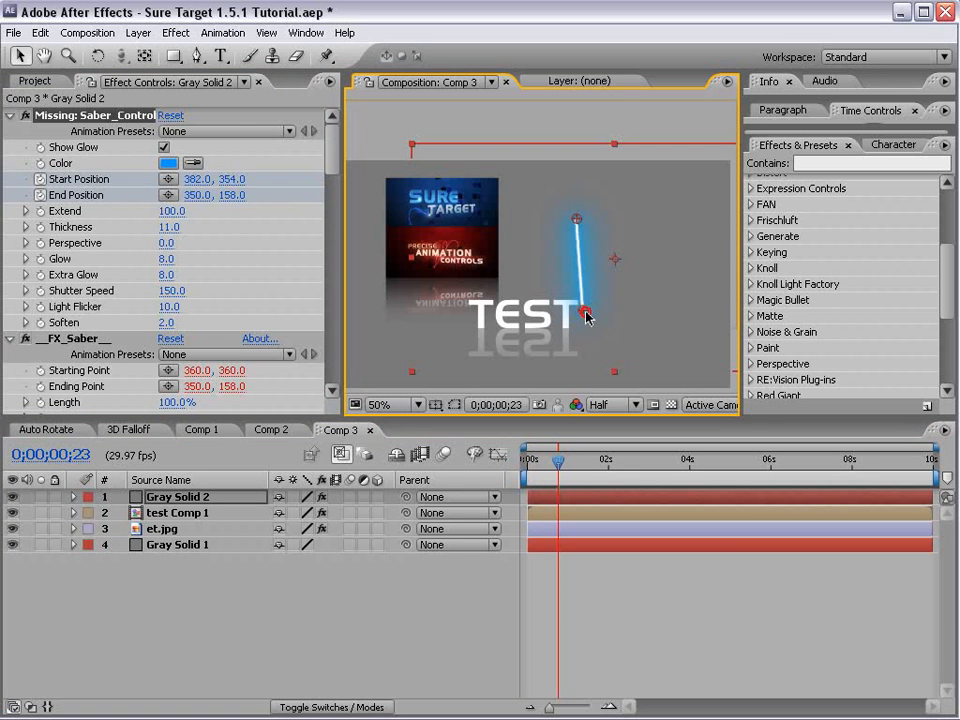
left_click_drag(584, 315, 630, 293)
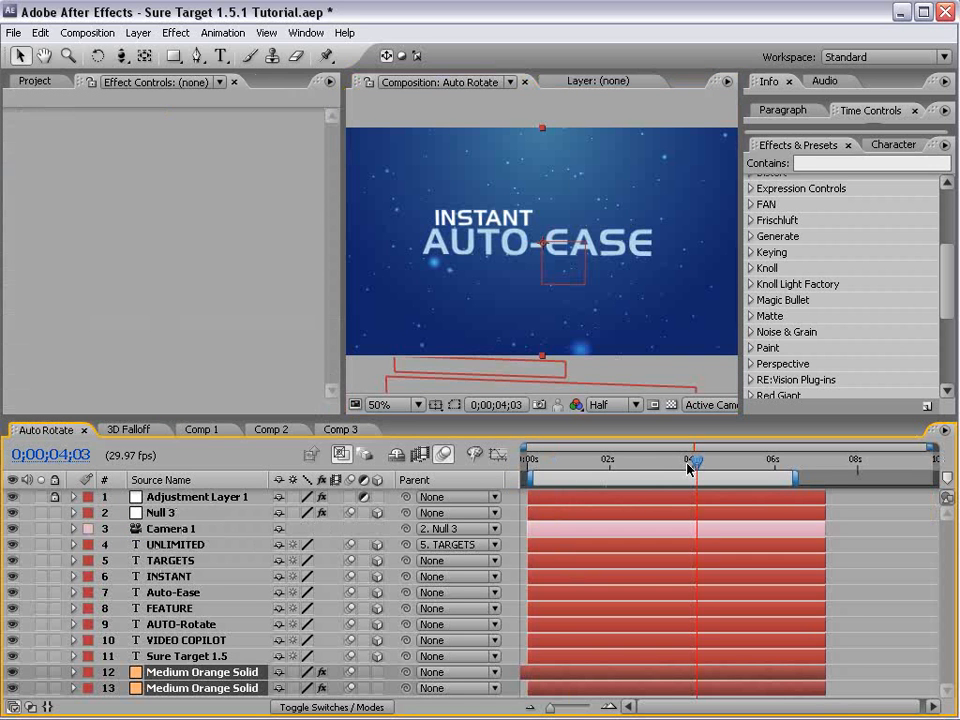